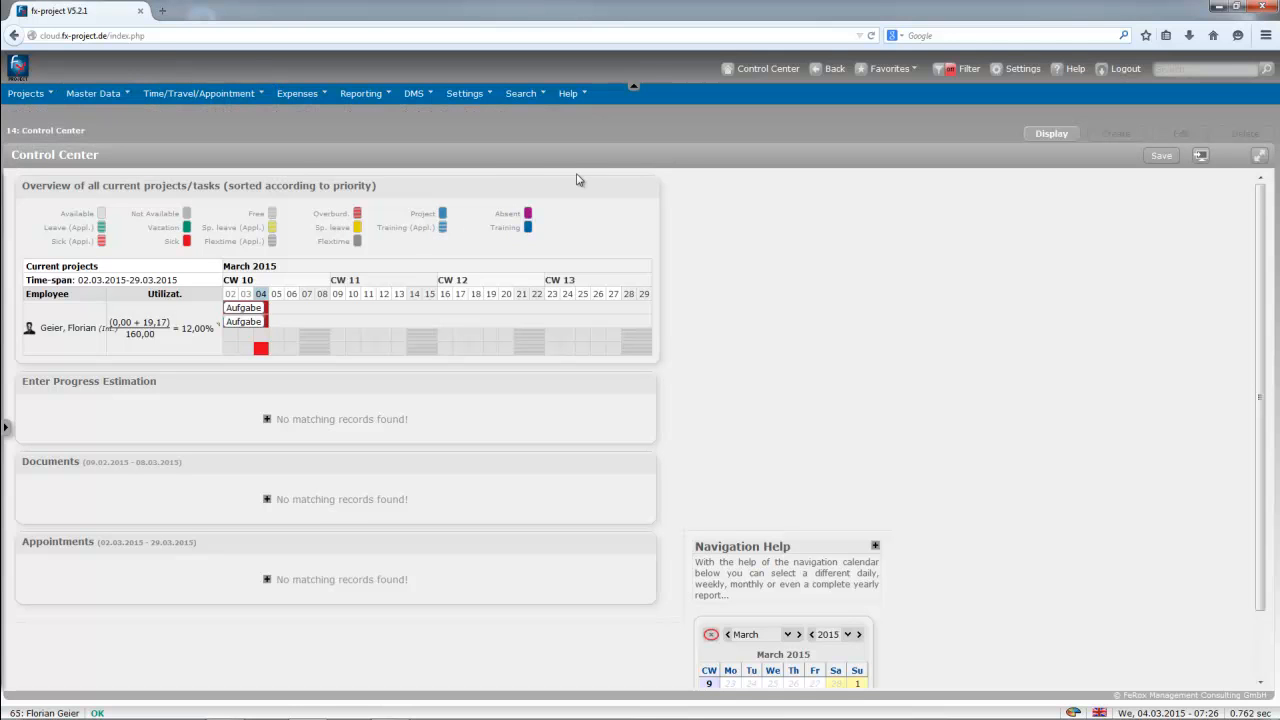
{"action": "mouse_move", "coordinate": [465, 95]}
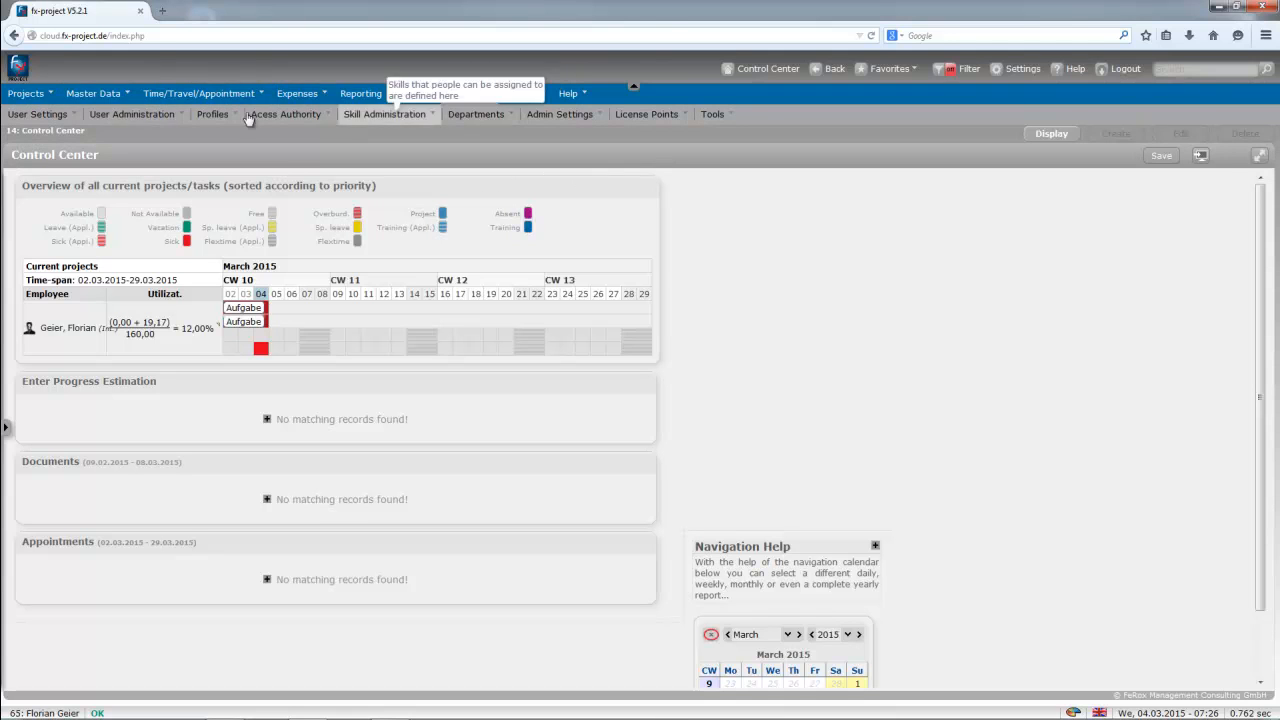
{"action": "mouse_move", "coordinate": [62, 118]}
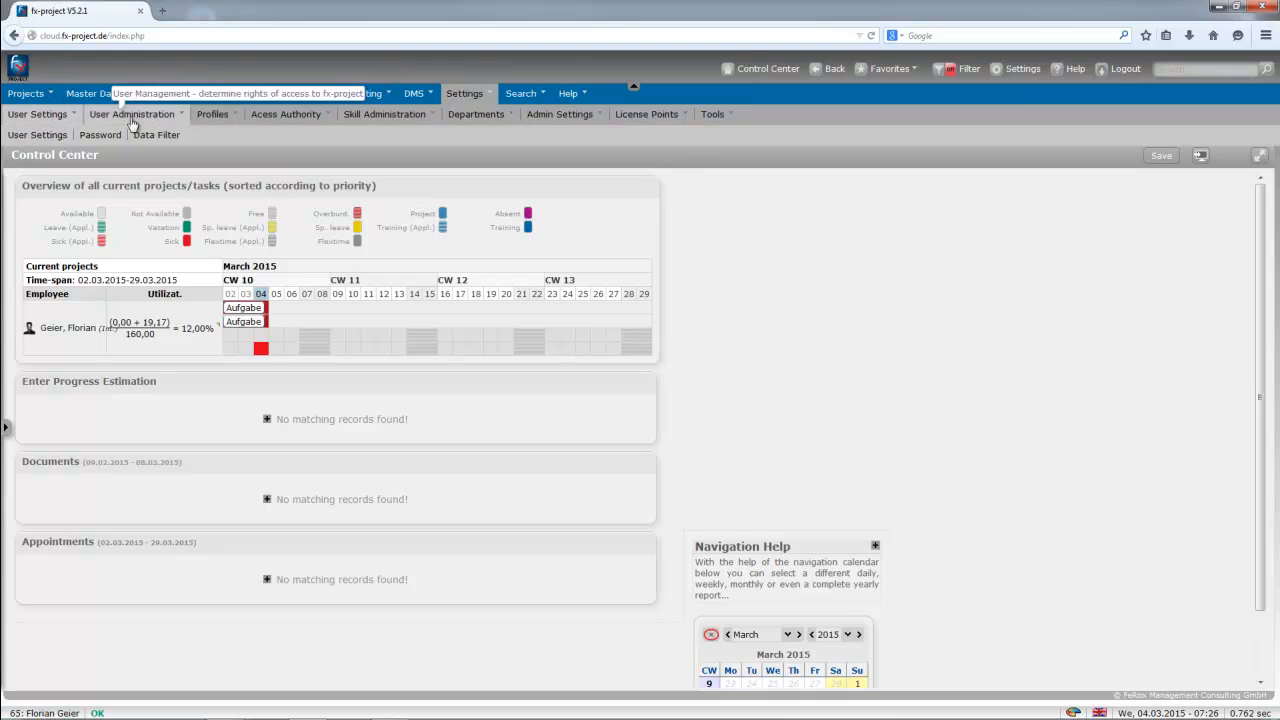
{"action": "mouse_move", "coordinate": [118, 122]}
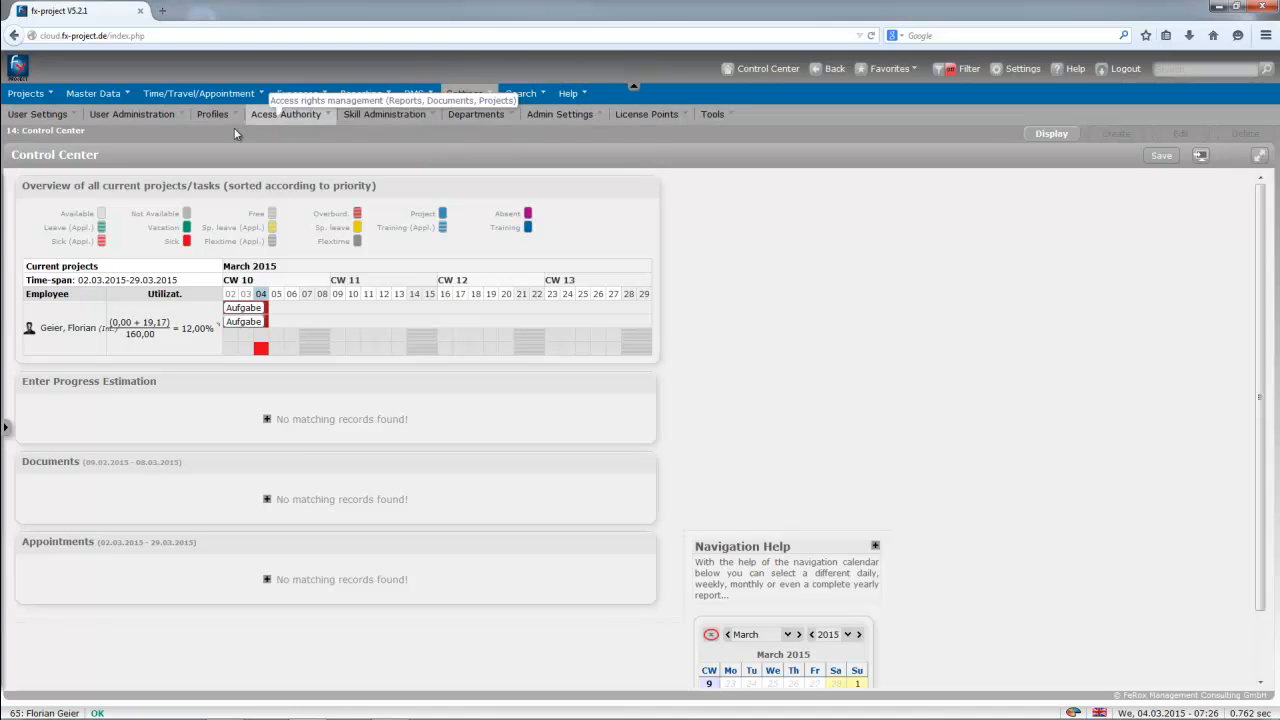
{"action": "mouse_move", "coordinate": [230, 118]}
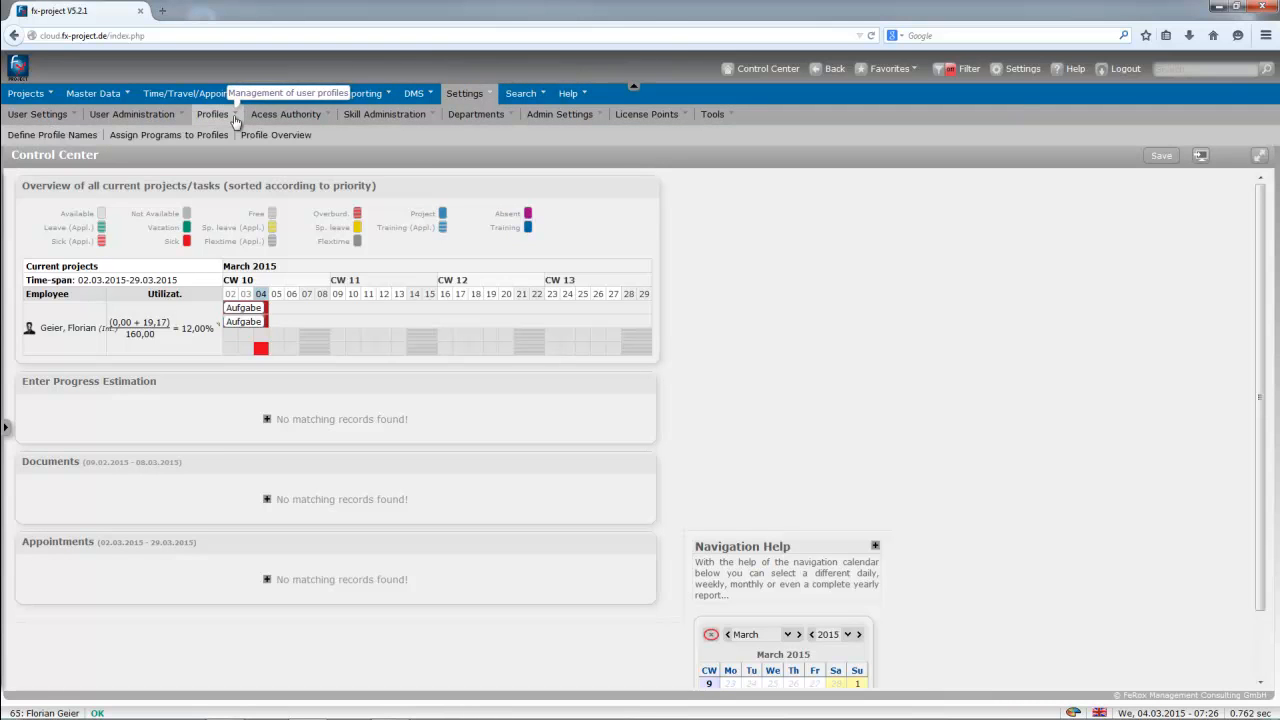
{"action": "left_click", "coordinate": [94, 113]}
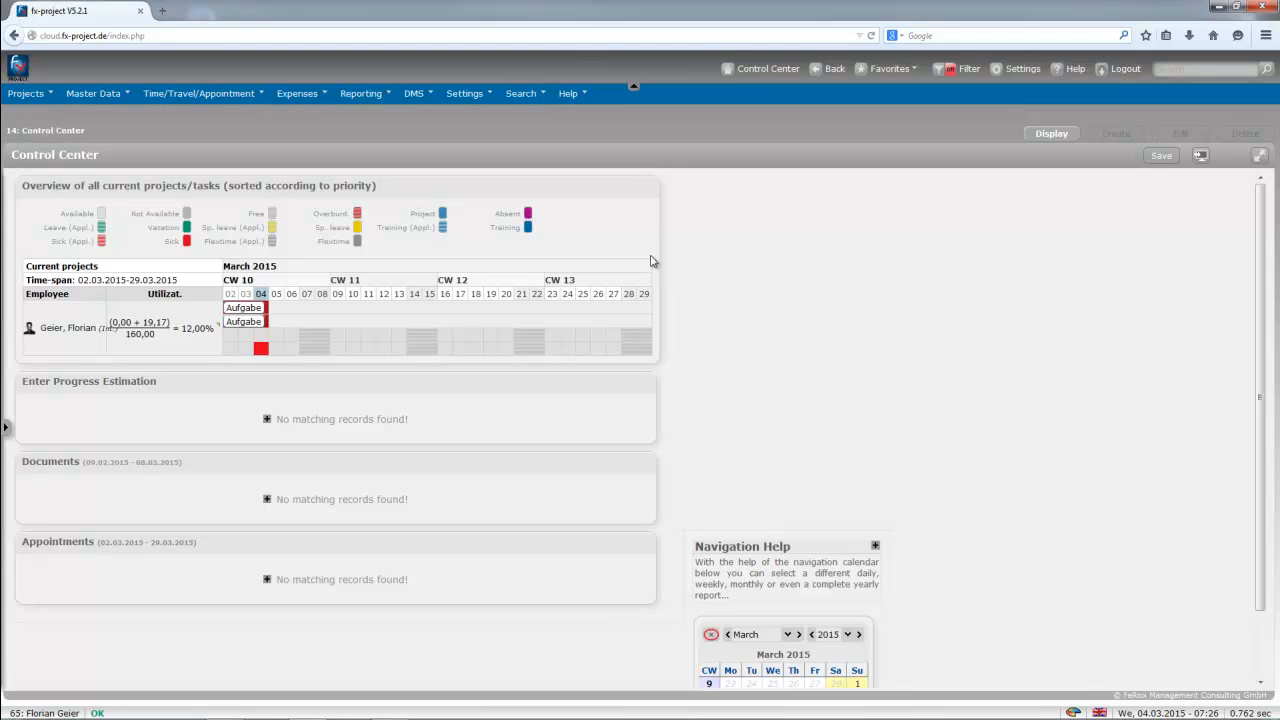
Step: Start a new project with the prefix "Test" and the project name "Our Success 2015"
{"action": "left_click", "coordinate": [24, 95]}
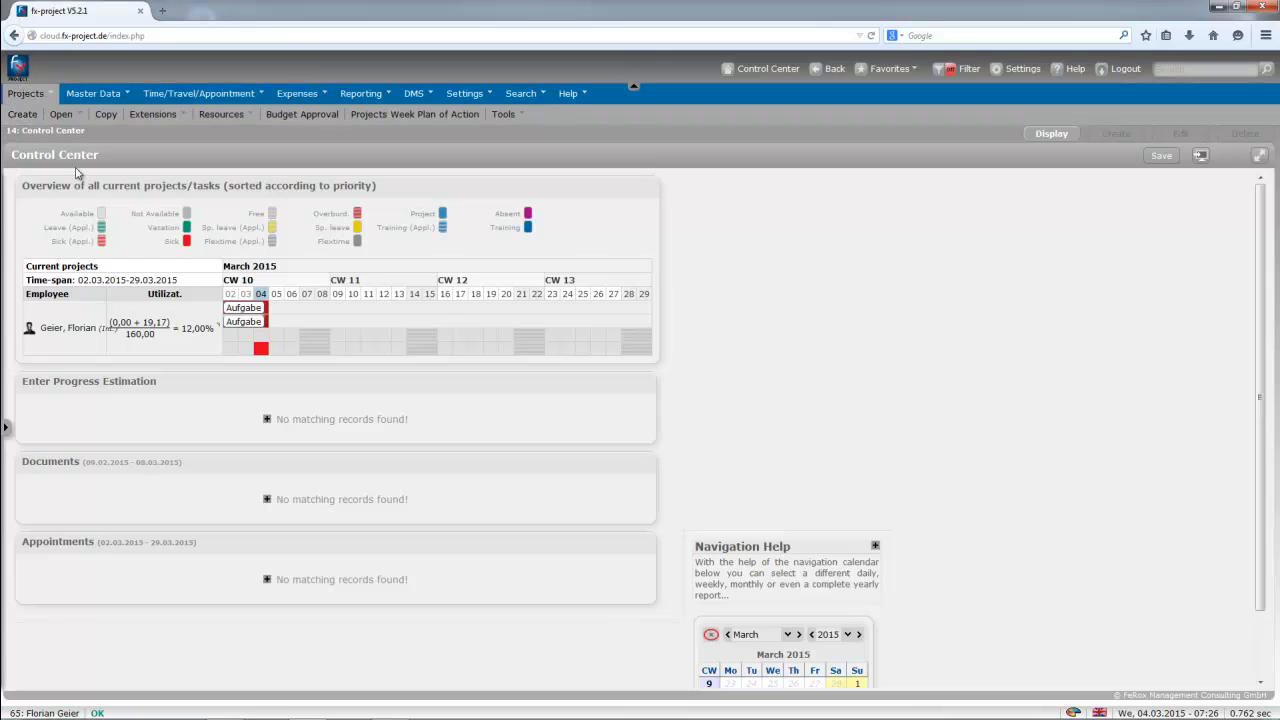
{"action": "left_click", "coordinate": [20, 115]}
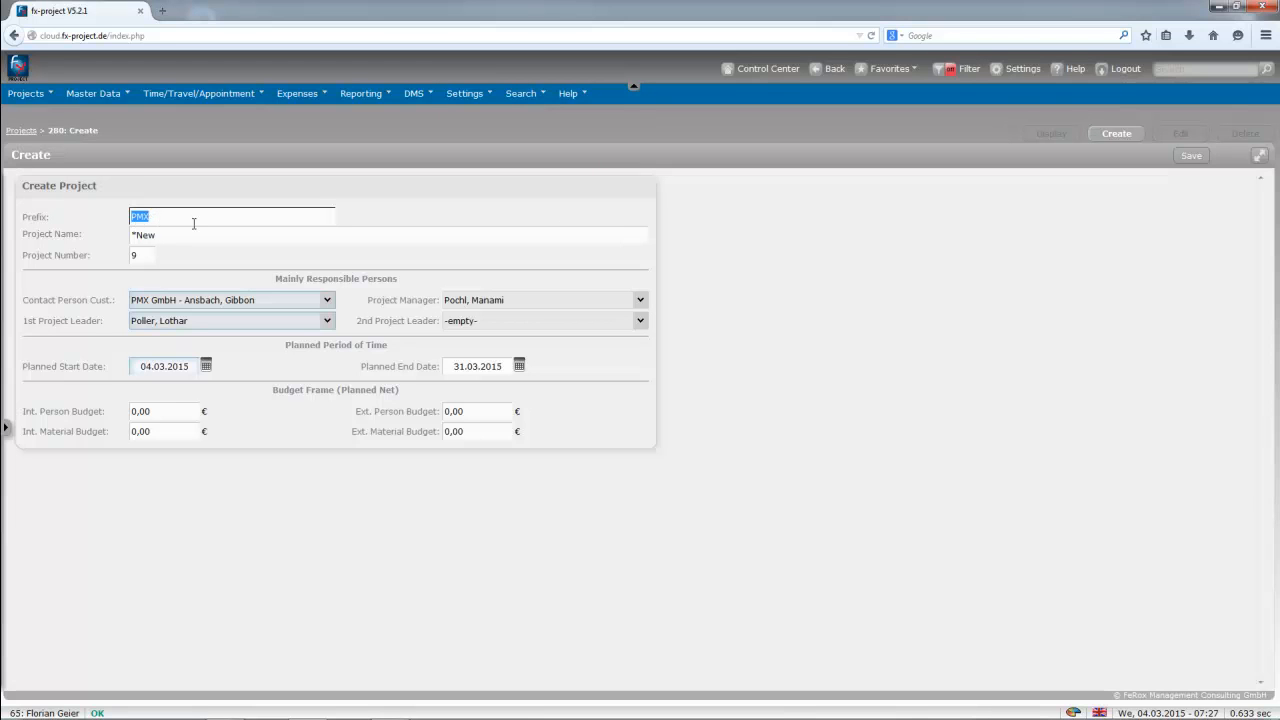
{"action": "type", "text": "Test"}
{"action": "key", "text": "Tab"}
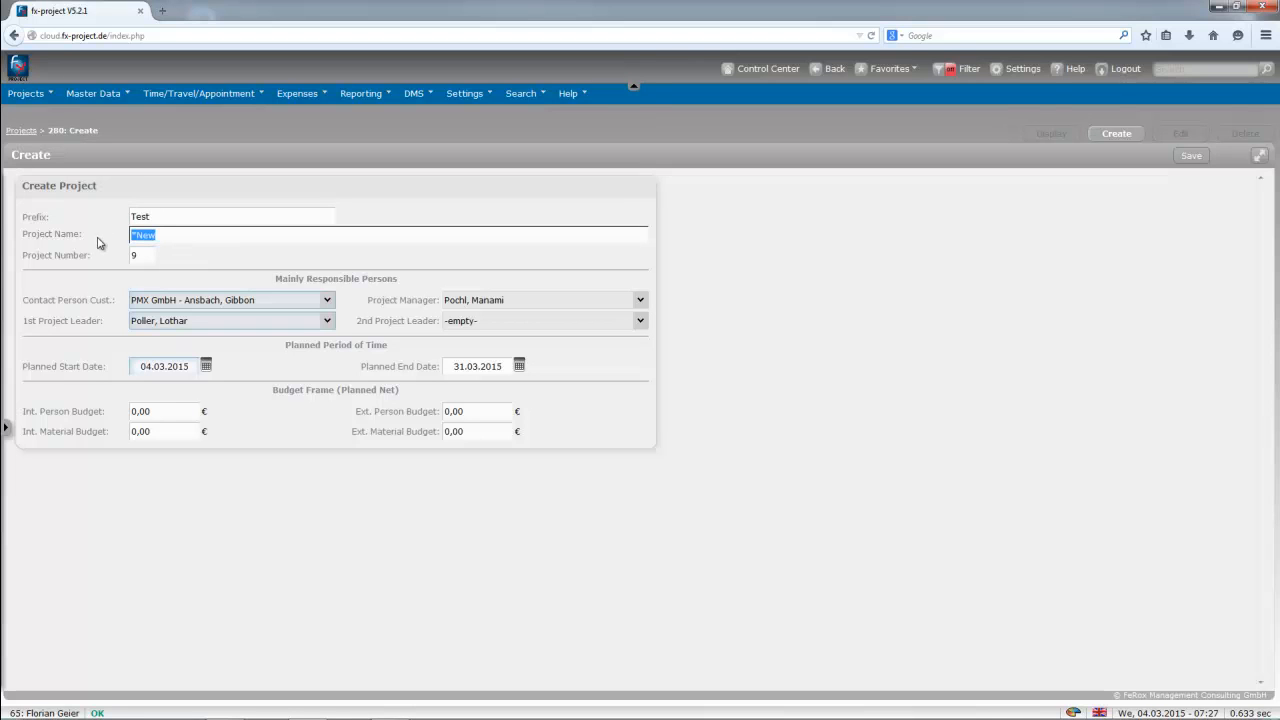
{"action": "type", "text": "Our Success 2015"}
Step: Choose the first listed PMX GmbH customer contact and the last listed employee as 1st project leader for the new project
{"action": "left_click", "coordinate": [138, 303]}
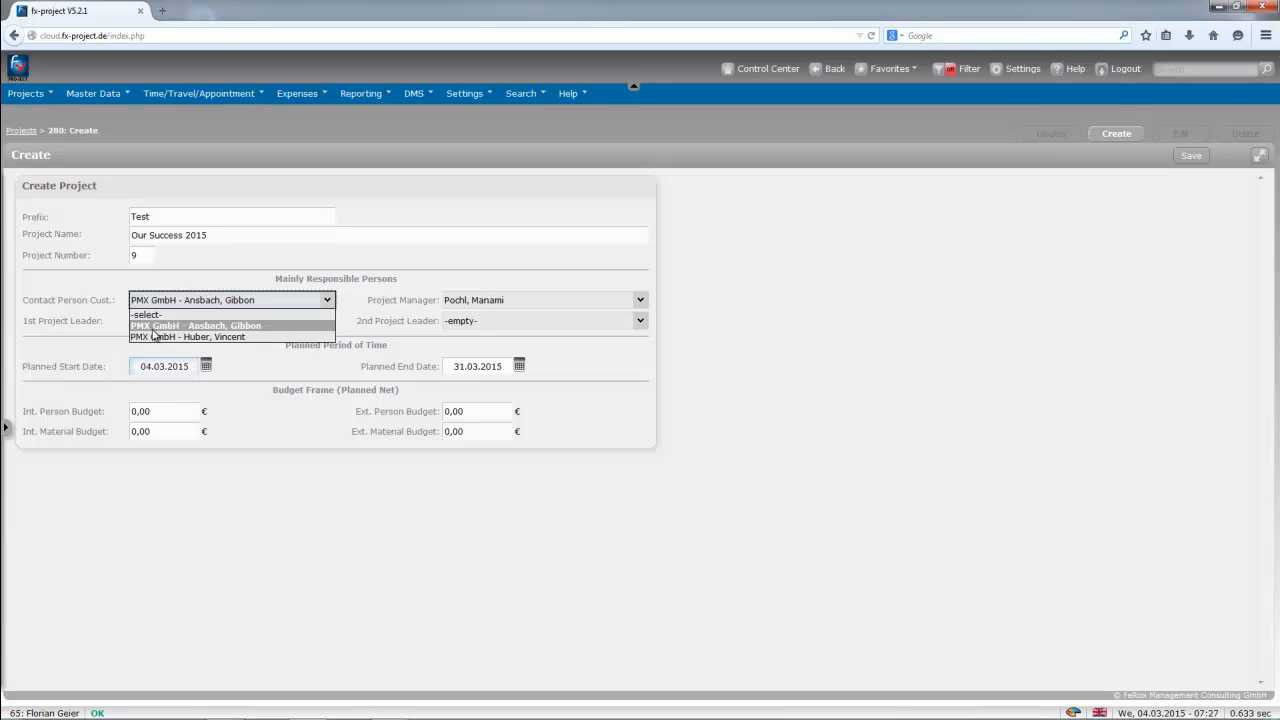
{"action": "left_click", "coordinate": [211, 326]}
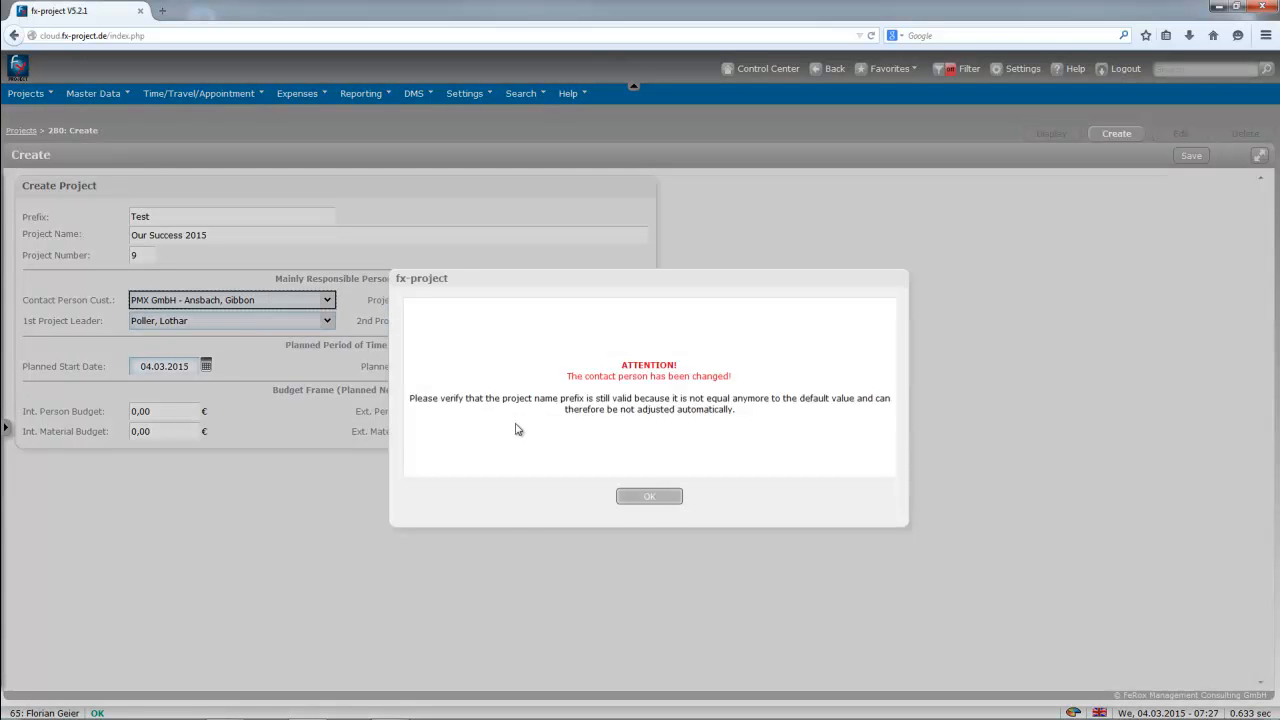
{"action": "left_click", "coordinate": [652, 497]}
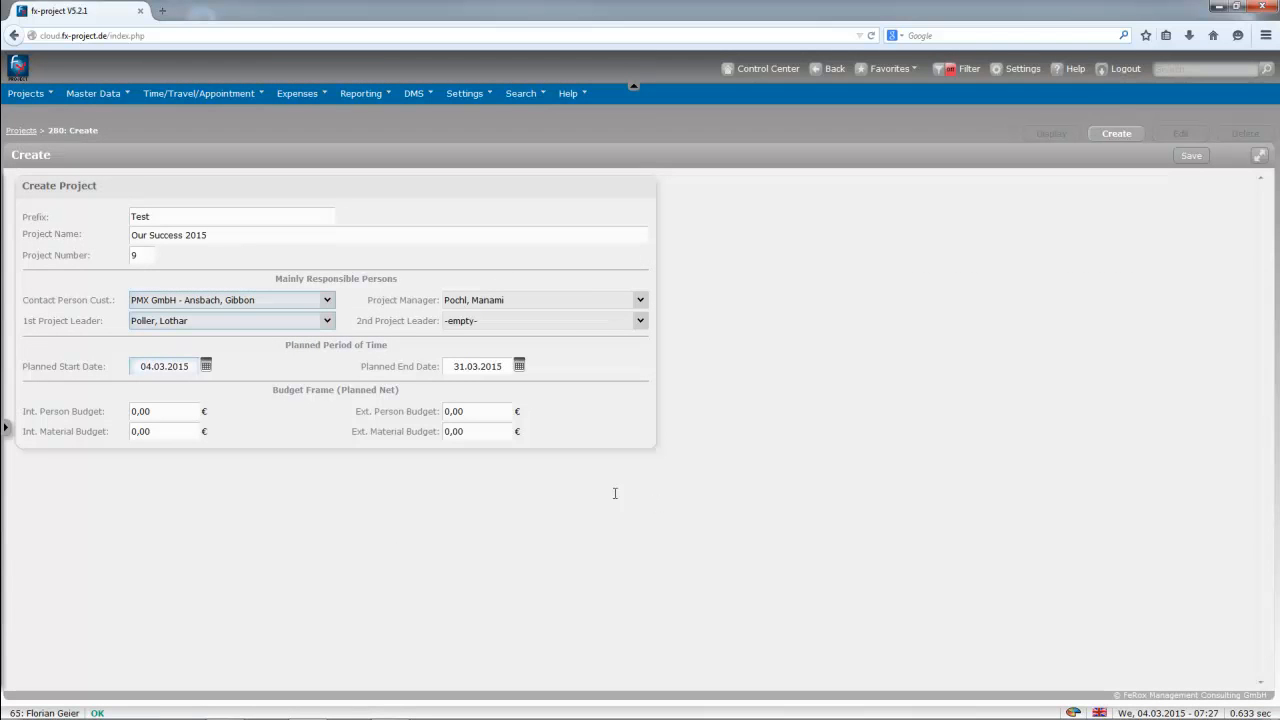
{"action": "left_click_drag", "start_coordinate": [23, 320], "coordinate": [105, 322]}
{"action": "left_click", "coordinate": [165, 322]}
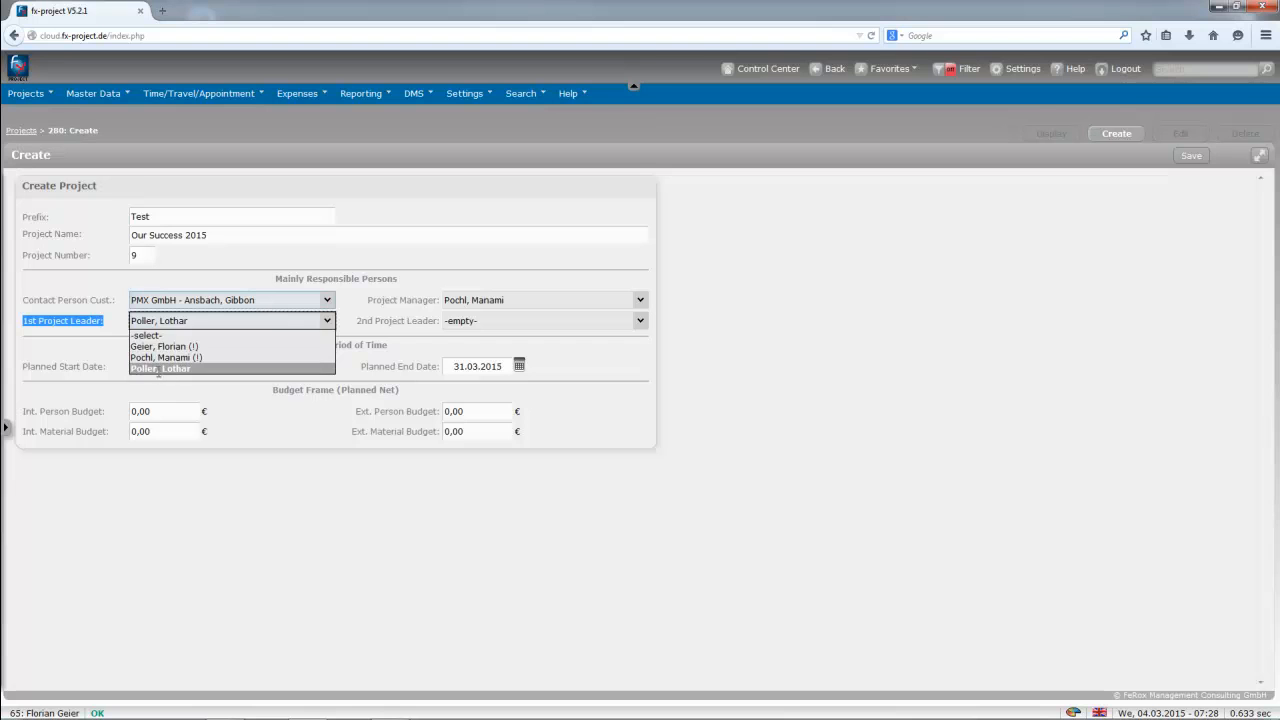
{"action": "left_click", "coordinate": [158, 369]}
{"action": "left_click", "coordinate": [100, 357]}
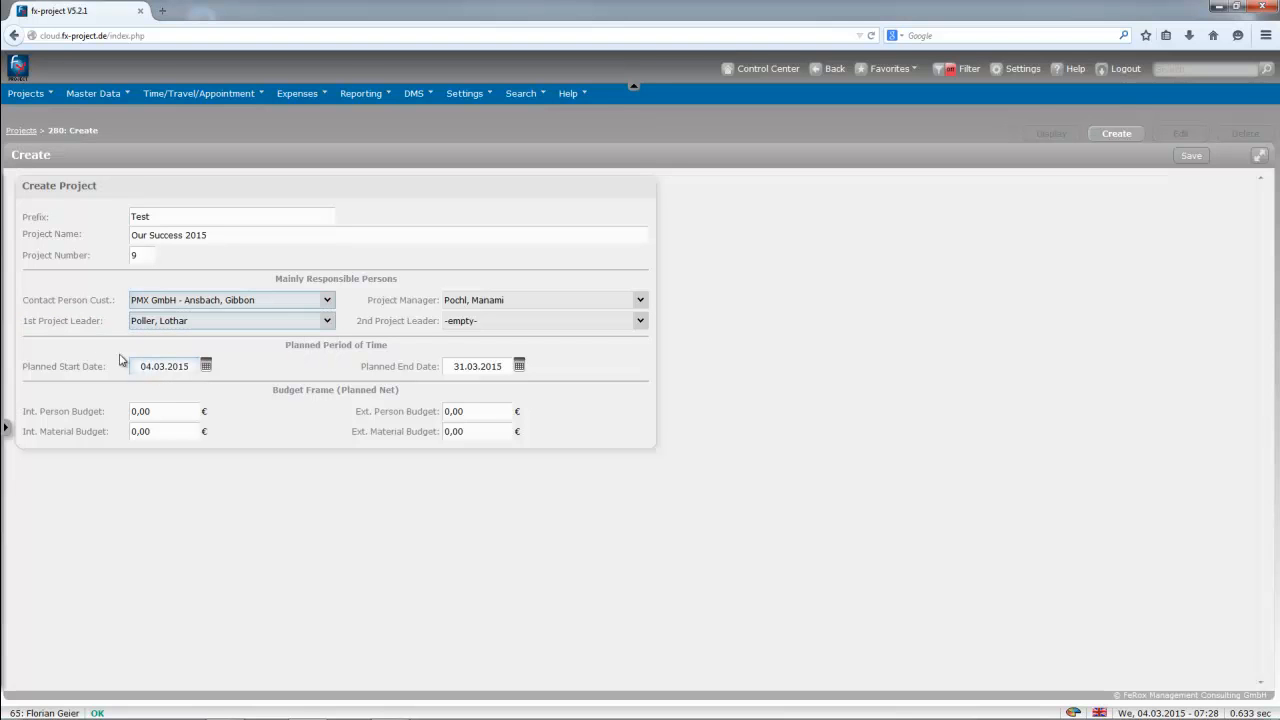
{"action": "left_click", "coordinate": [120, 94]}
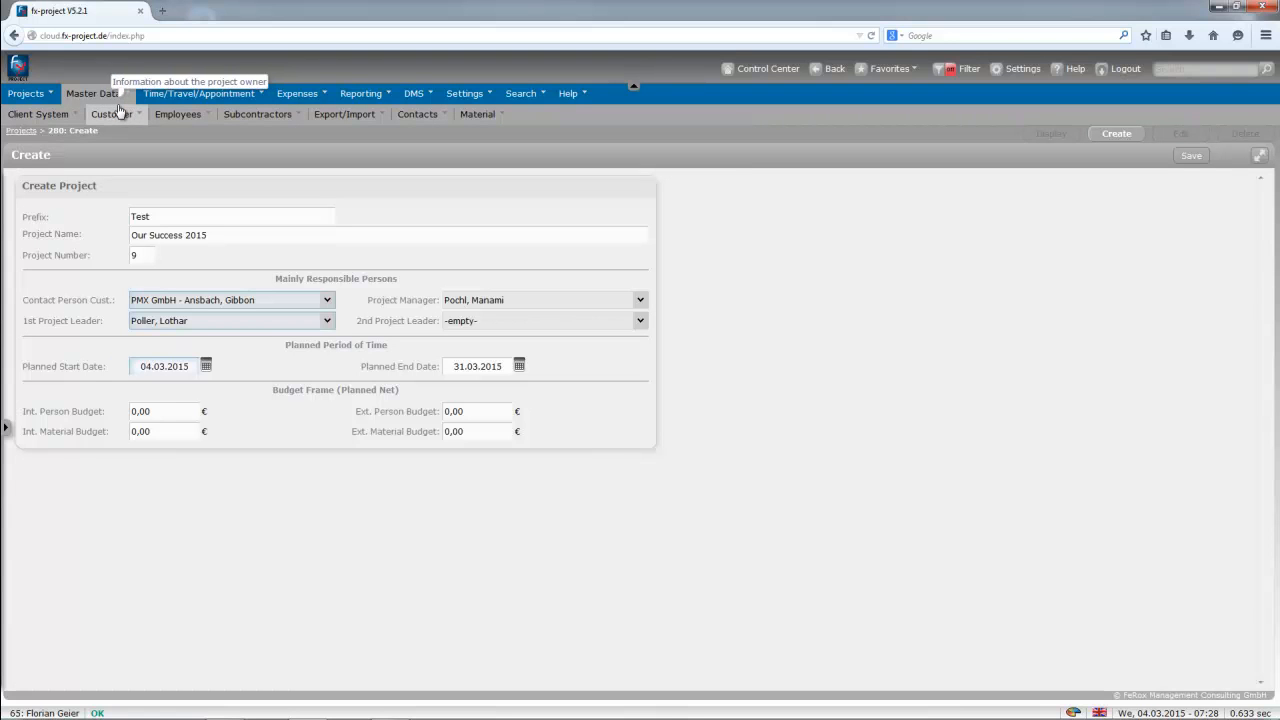
{"action": "left_click", "coordinate": [178, 116]}
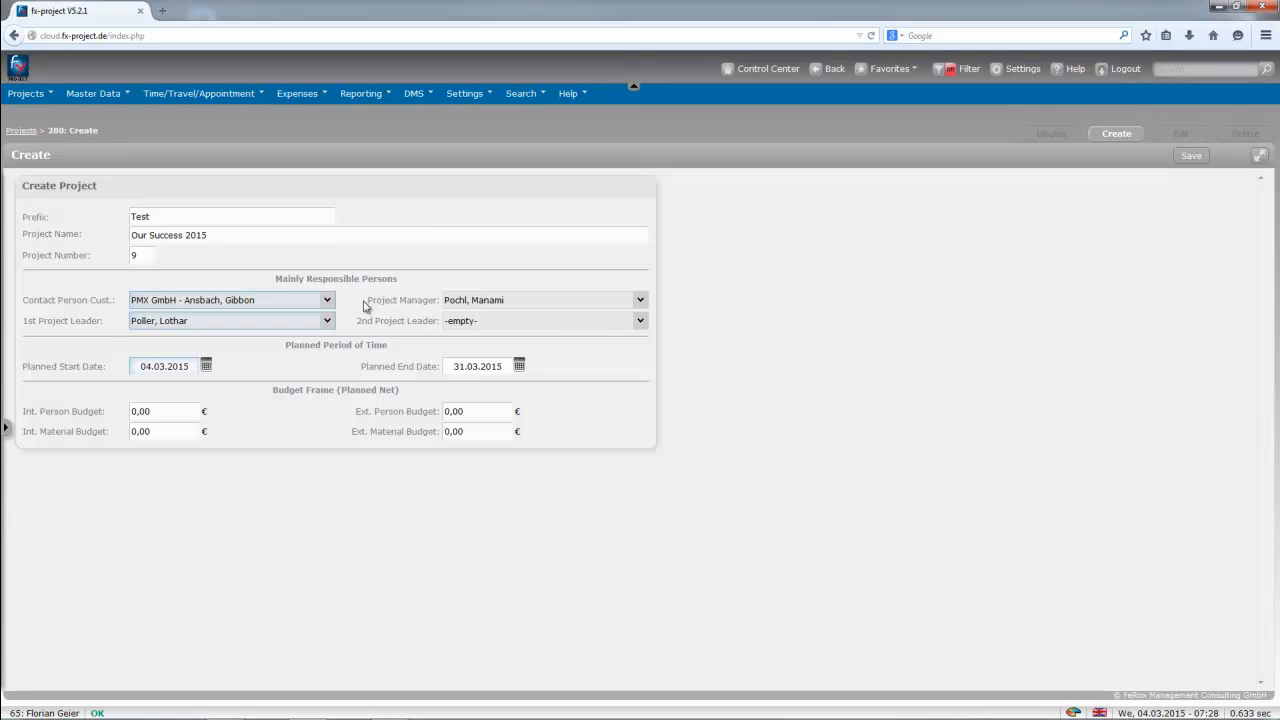
Step: Set the new project's project manager to -empty-
{"action": "left_click_drag", "start_coordinate": [366, 300], "coordinate": [438, 315]}
{"action": "left_click", "coordinate": [446, 305]}
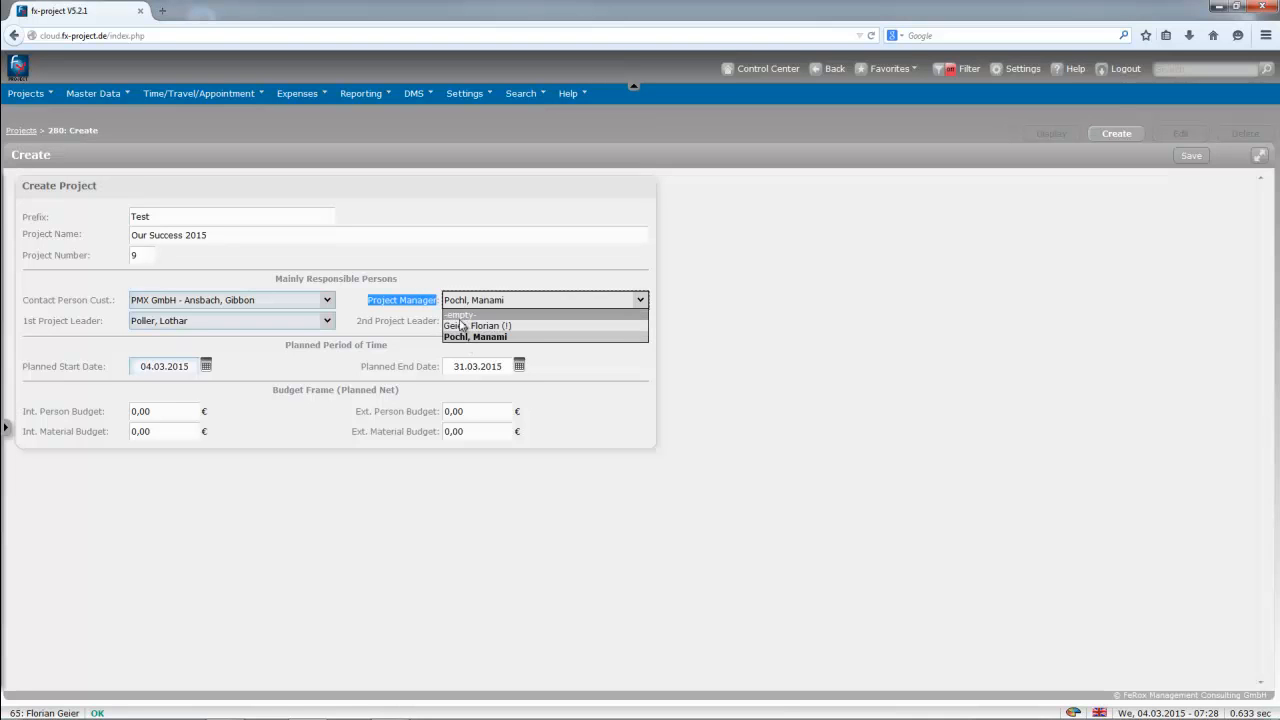
{"action": "left_click", "coordinate": [464, 315]}
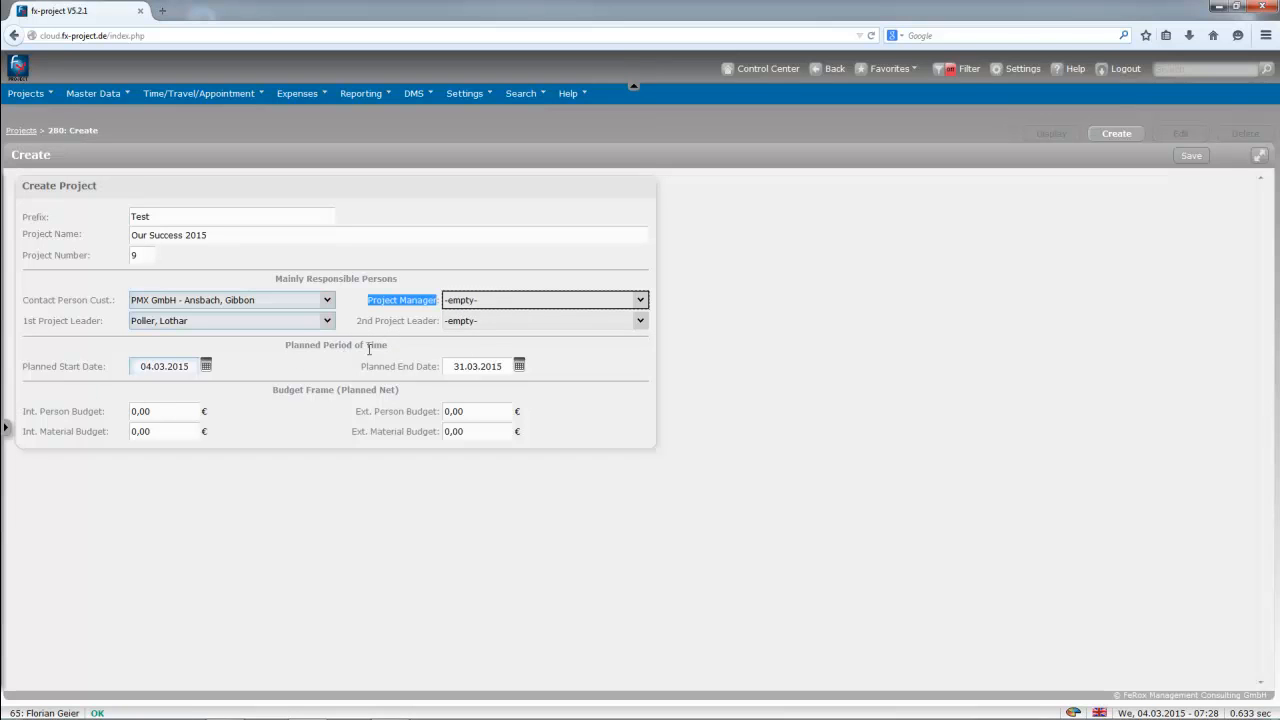
Step: Examine the new project's planned start and end dates, budget frame fields, customer contact and 1st project leader
{"action": "triple_click", "coordinate": [46, 367]}
{"action": "left_click", "coordinate": [141, 367]}
{"action": "left_click_drag", "start_coordinate": [141, 367], "coordinate": [190, 367]}
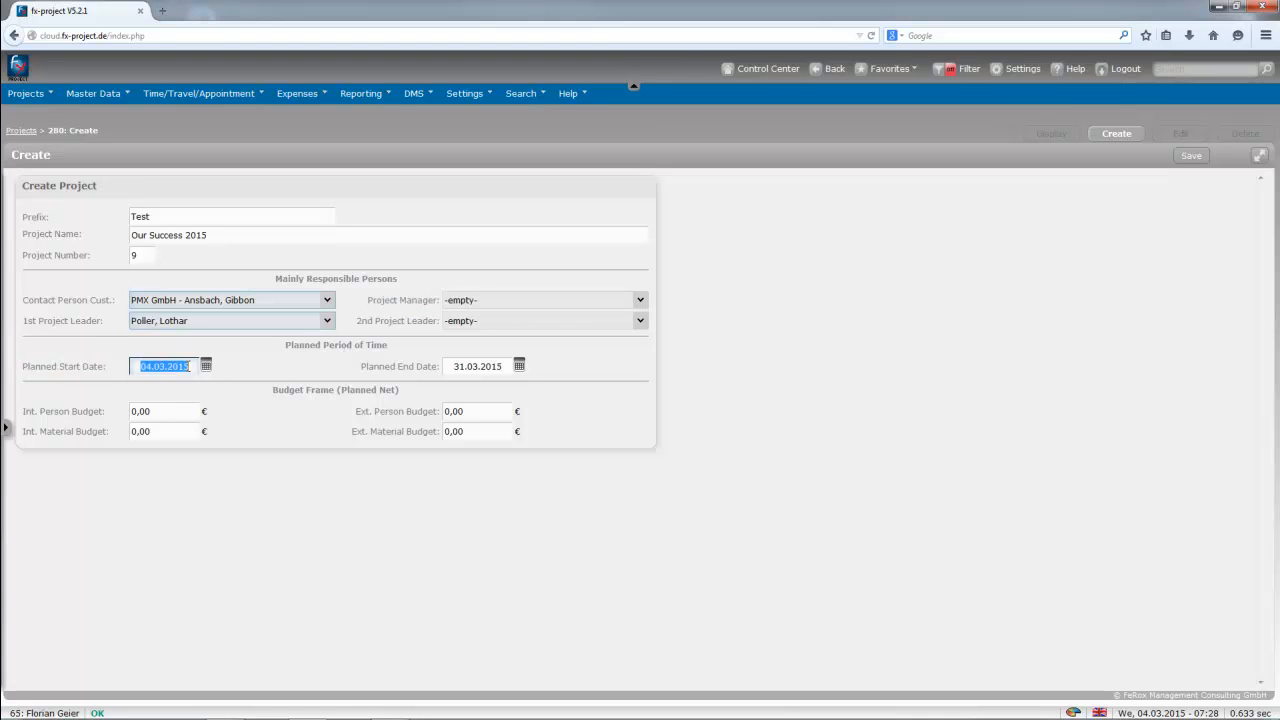
{"action": "left_click", "coordinate": [360, 385]}
{"action": "left_click_drag", "start_coordinate": [455, 368], "coordinate": [498, 369]}
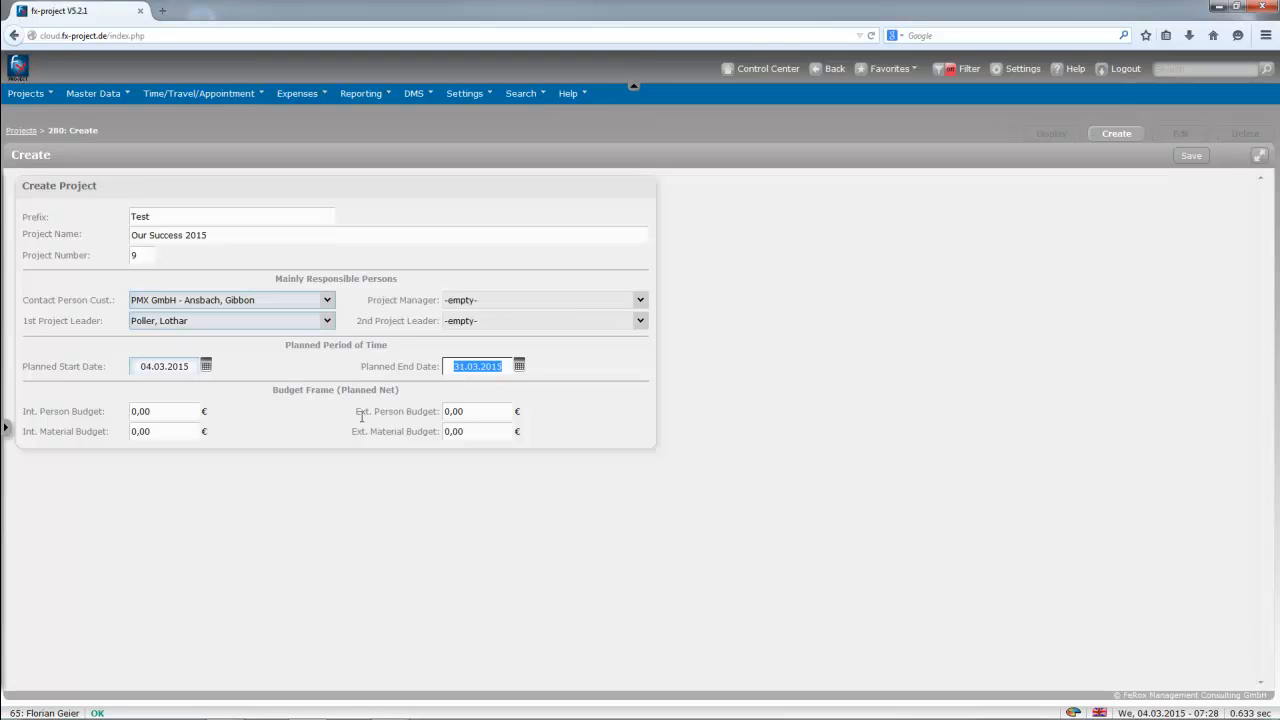
{"action": "left_click", "coordinate": [149, 365]}
{"action": "left_click", "coordinate": [487, 366]}
{"action": "left_click_drag", "start_coordinate": [403, 393], "coordinate": [254, 396]}
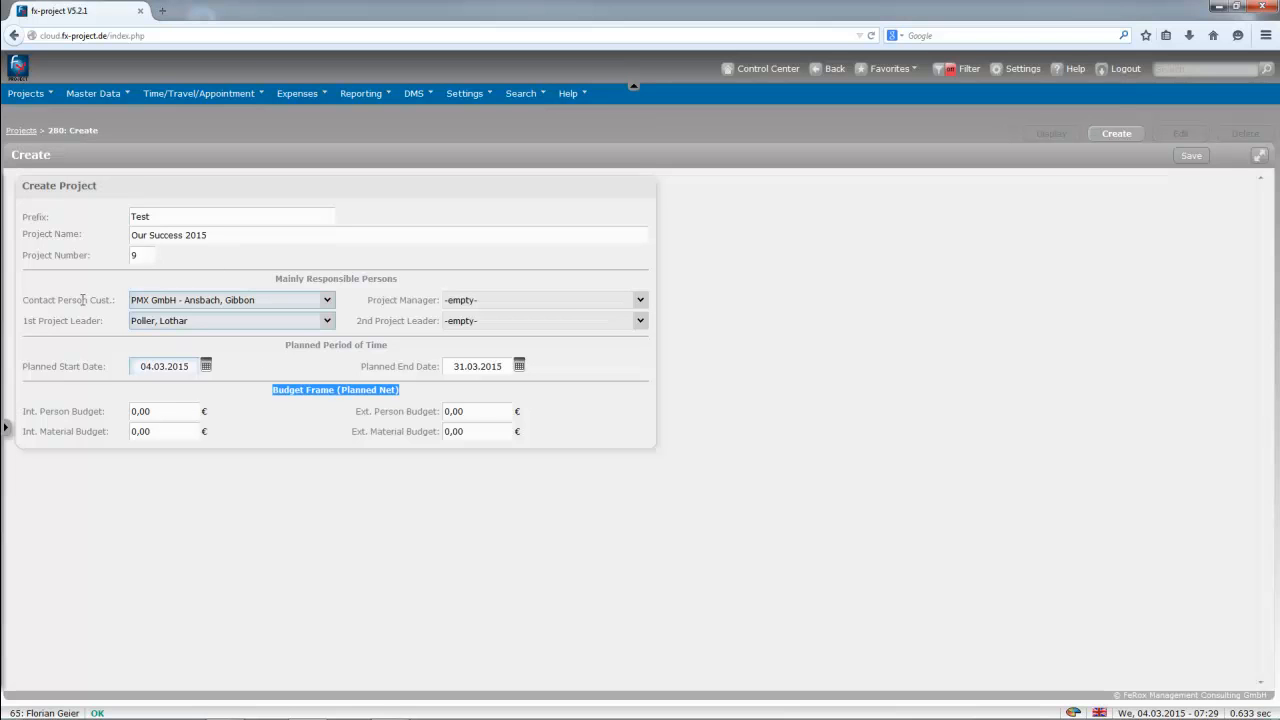
{"action": "left_click_drag", "start_coordinate": [24, 302], "coordinate": [109, 314]}
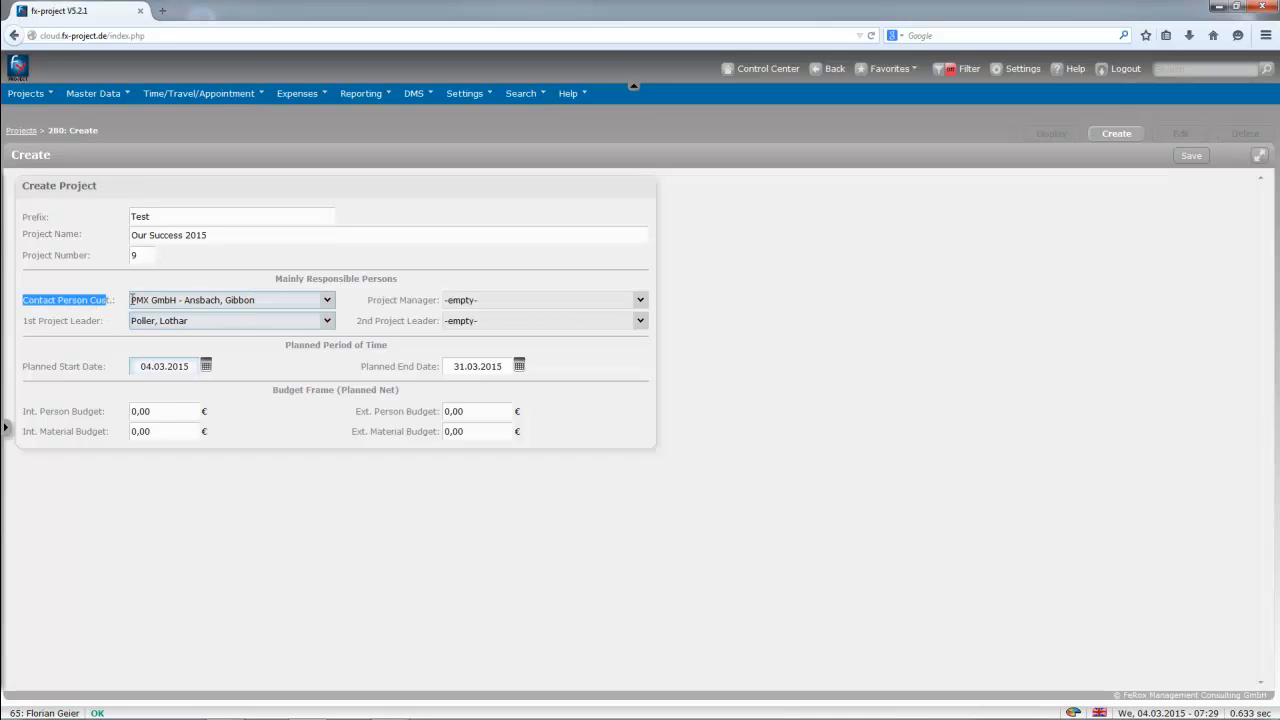
{"action": "left_click_drag", "start_coordinate": [105, 321], "coordinate": [73, 321]}
{"action": "left_click", "coordinate": [86, 311]}
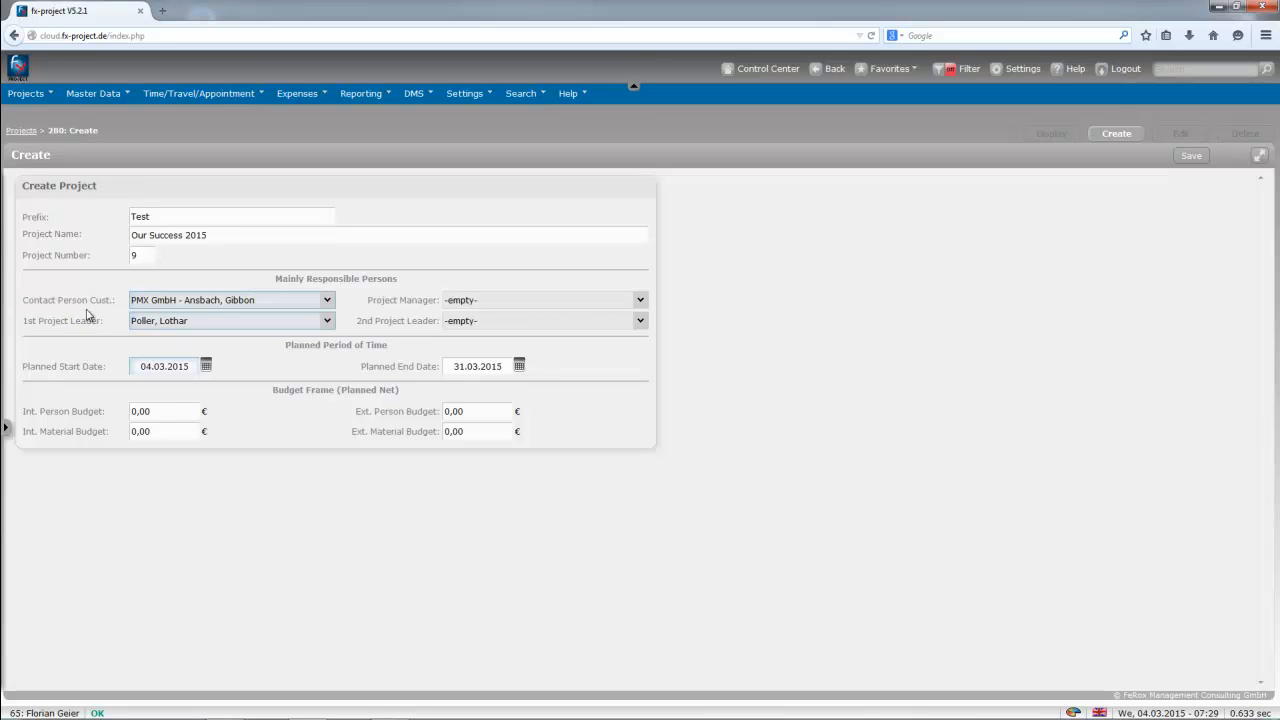
{"action": "left_click", "coordinate": [146, 322]}
{"action": "left_click", "coordinate": [218, 406]}
{"action": "left_click", "coordinate": [160, 407]}
{"action": "left_click", "coordinate": [154, 432]}
{"action": "left_click", "coordinate": [162, 410]}
Step: Save the new project and open it for adjustment graphically as a Gantt chart
{"action": "left_click", "coordinate": [1193, 157]}
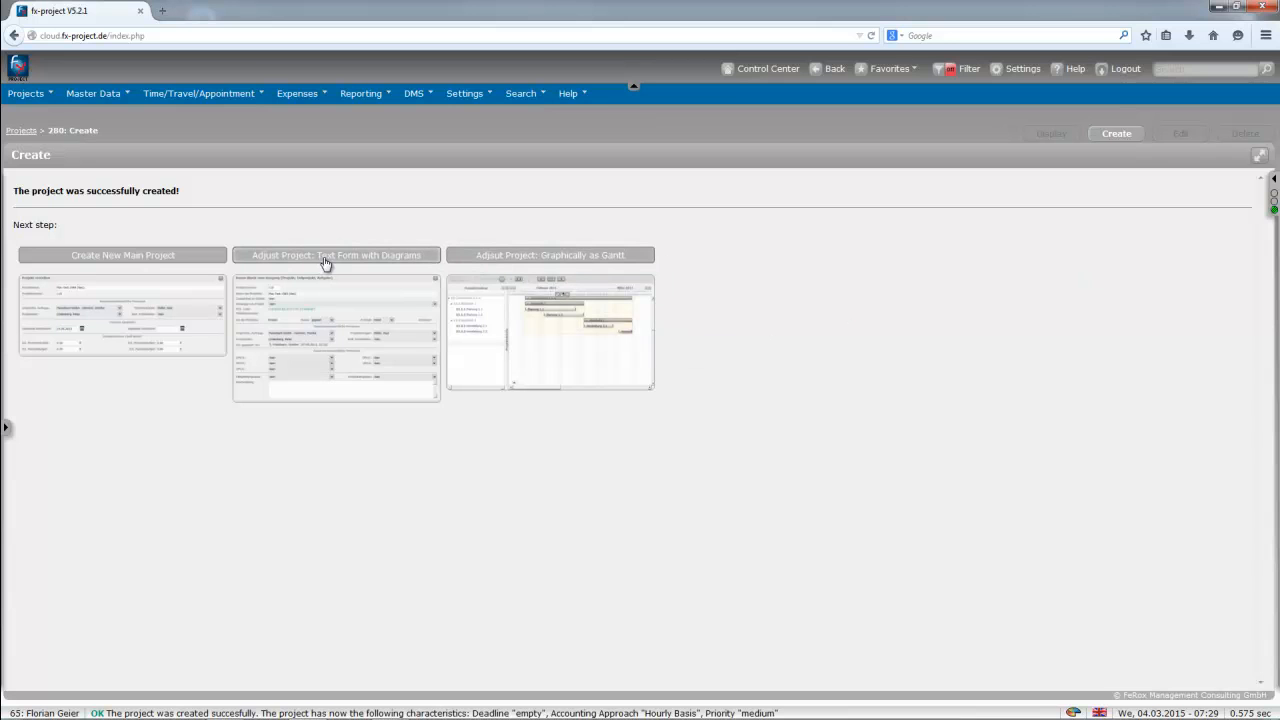
{"action": "left_click", "coordinate": [576, 258]}
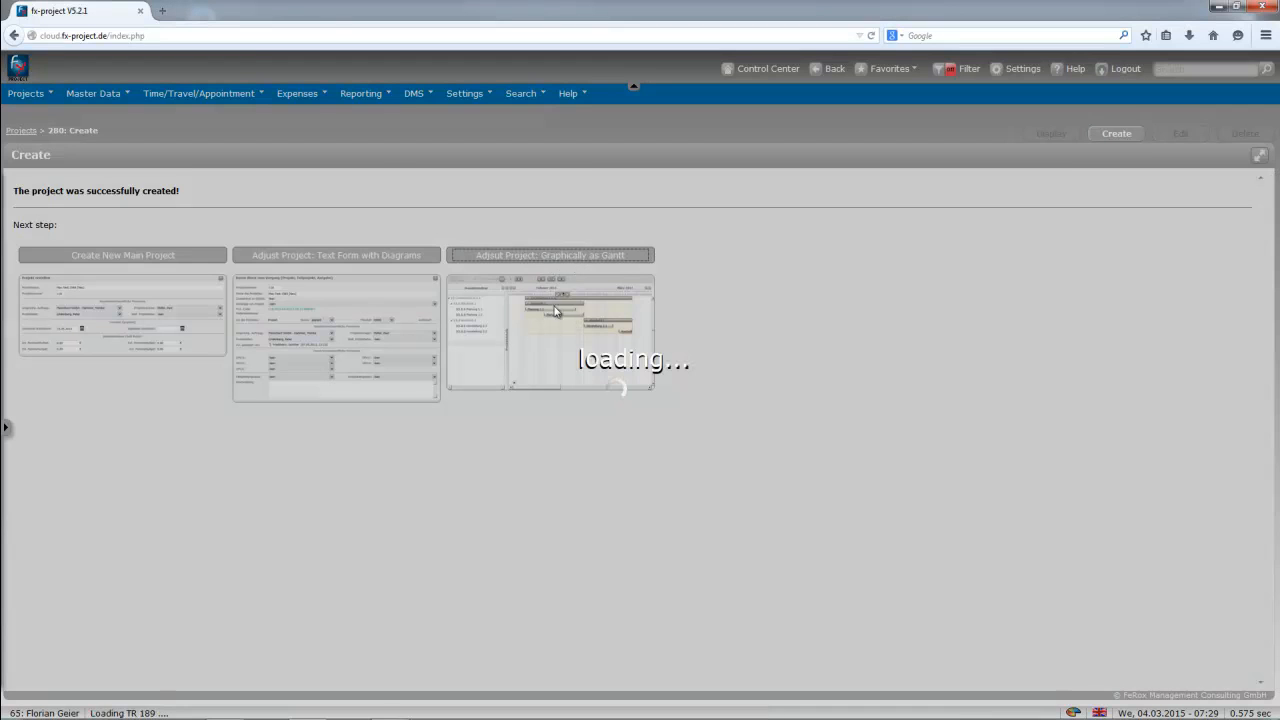
{"action": "left_click", "coordinate": [566, 230]}
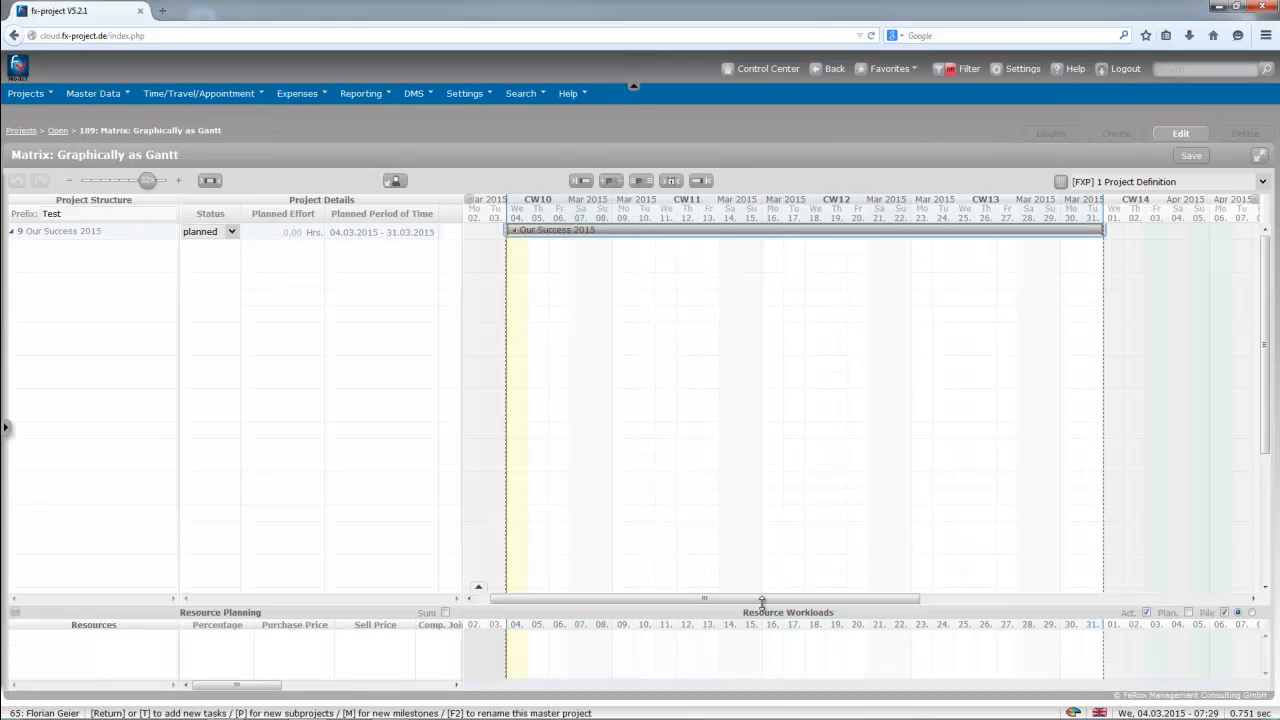
Step: Extend the Our Success 2015 project bar in the Gantt chart so it ends on 31.05.2015
{"action": "left_click_drag", "start_coordinate": [762, 603], "coordinate": [832, 603]}
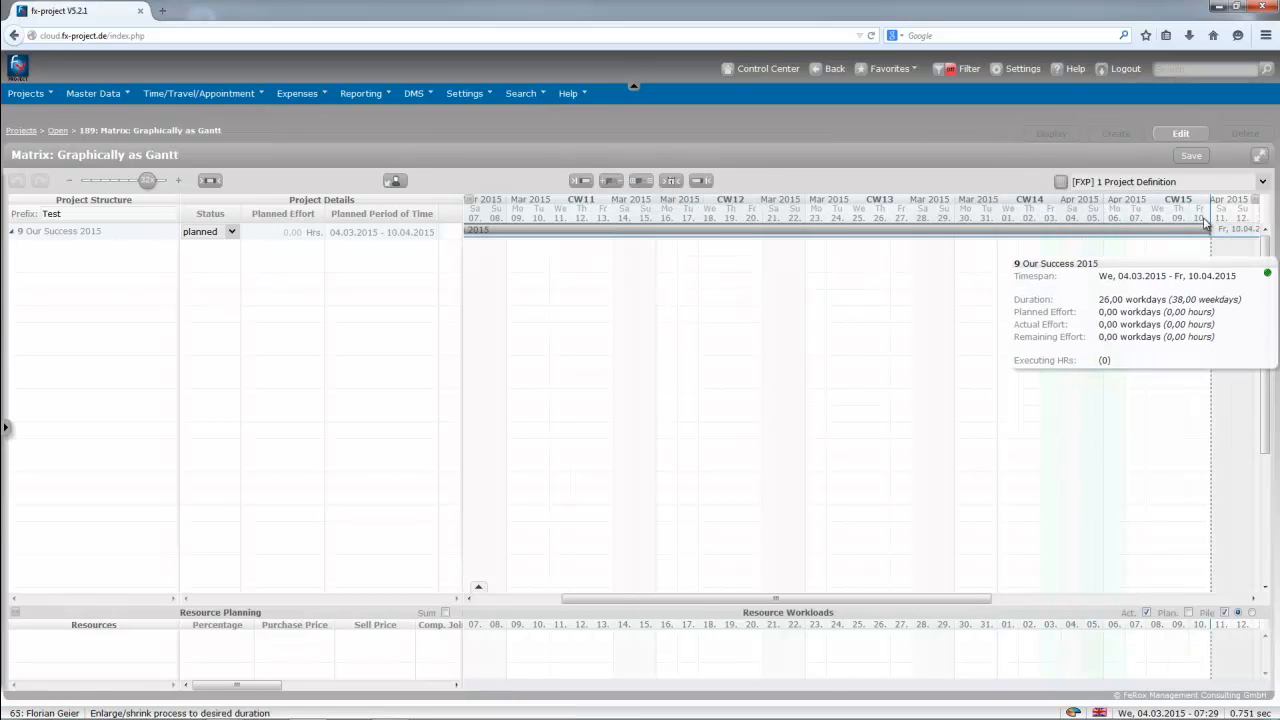
{"action": "left_click_drag", "start_coordinate": [987, 233], "coordinate": [1164, 230]}
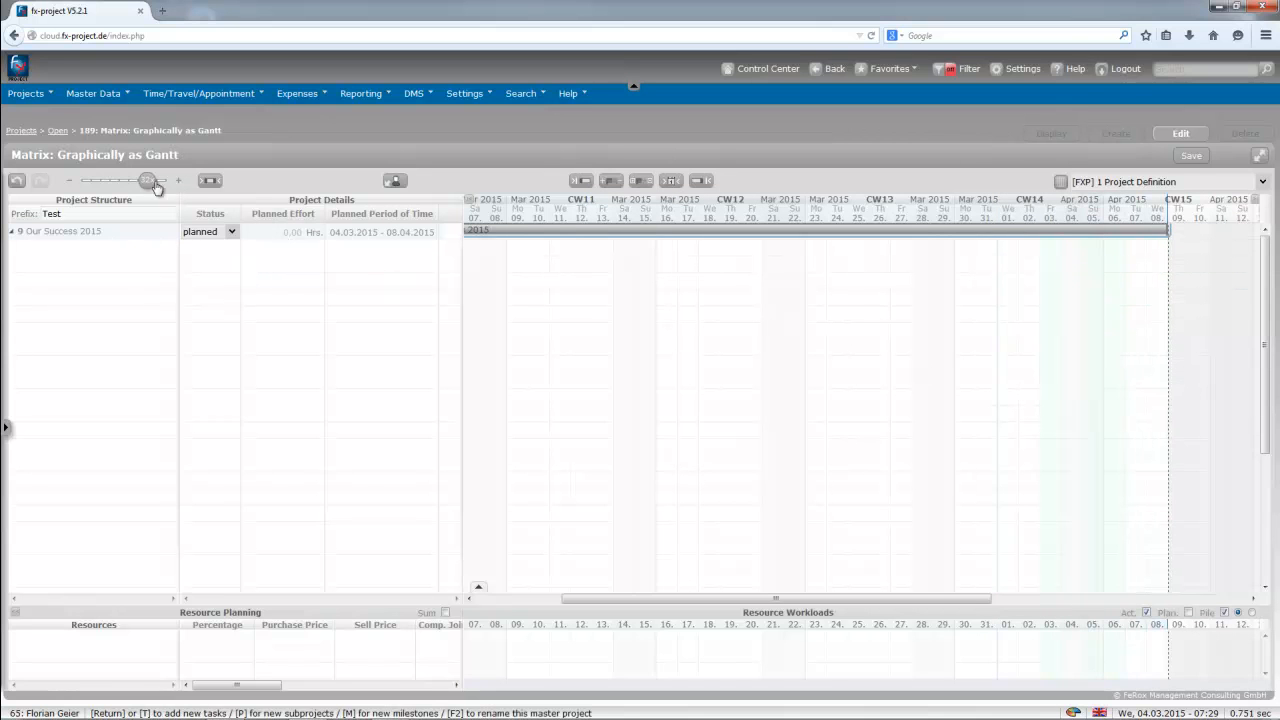
{"action": "left_click_drag", "start_coordinate": [143, 185], "coordinate": [128, 181]}
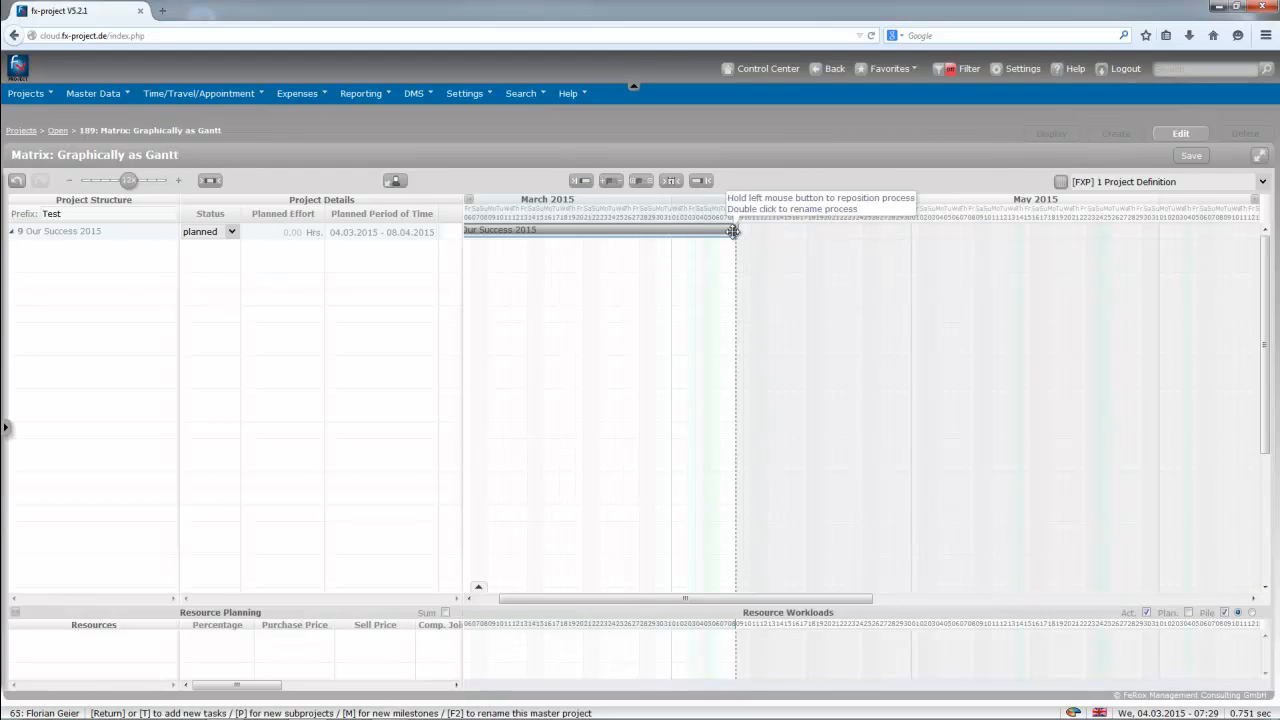
{"action": "left_click_drag", "start_coordinate": [737, 230], "coordinate": [1164, 247]}
{"action": "left_click_drag", "start_coordinate": [860, 599], "coordinate": [668, 600]}
{"action": "left_click", "coordinate": [529, 251]}
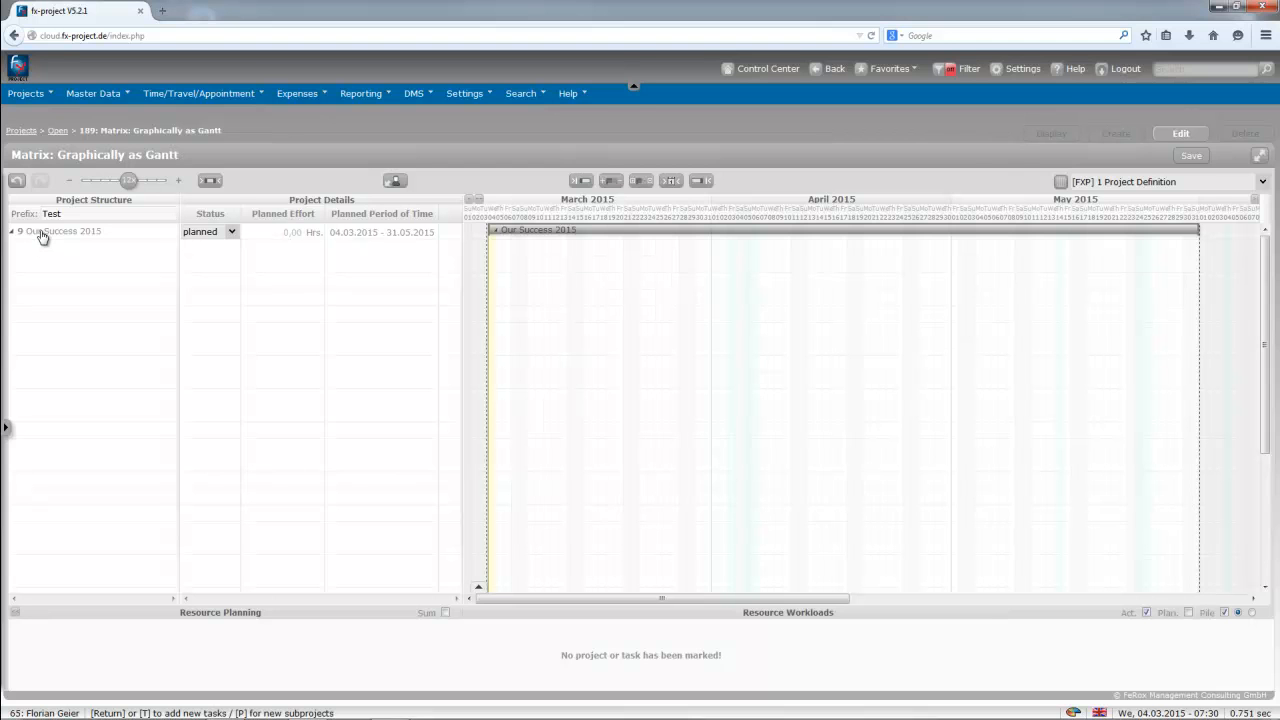
Step: Create a subproject under Our Success 2015 and shorten its bar to end on 26.03.2015
{"action": "left_click", "coordinate": [699, 229]}
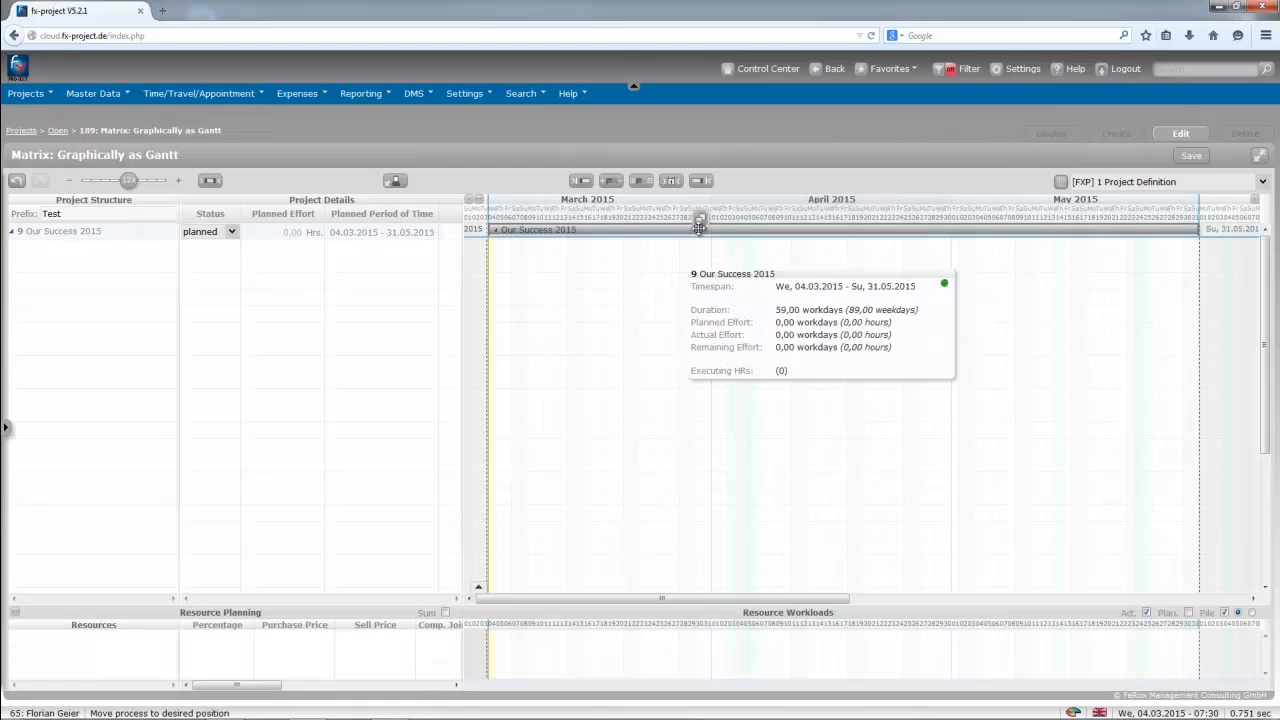
{"action": "right_click", "coordinate": [686, 231]}
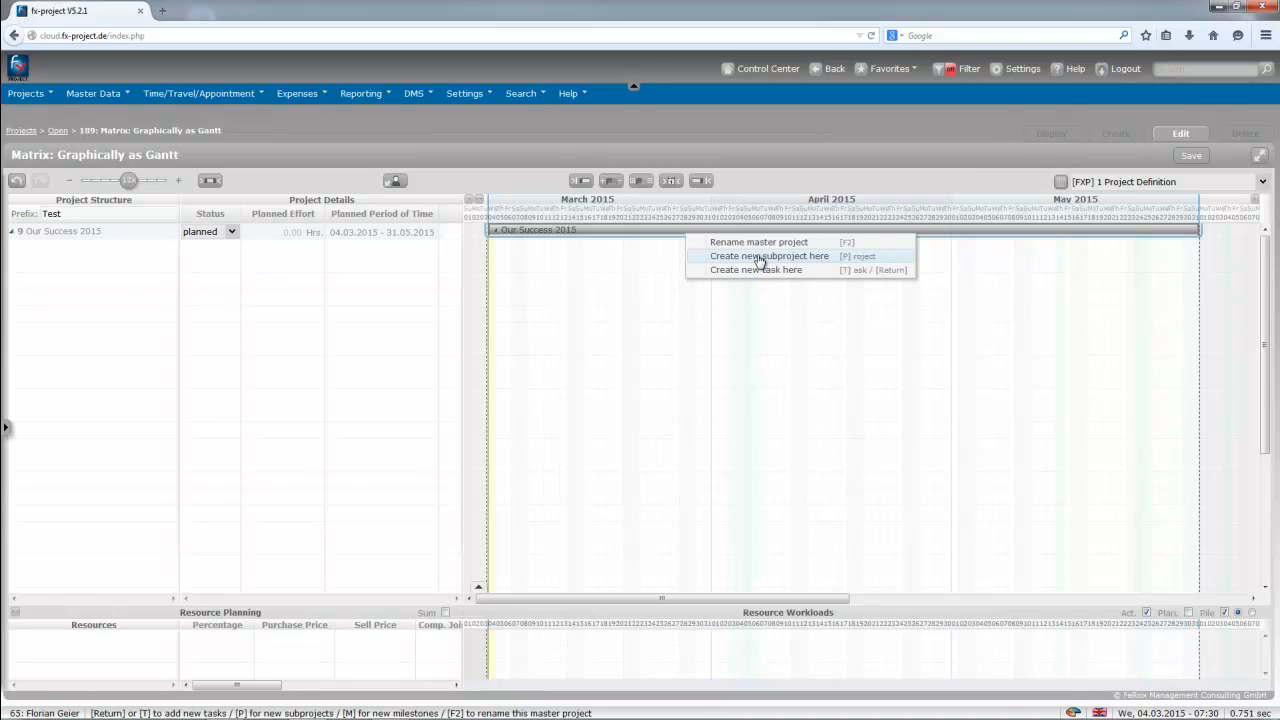
{"action": "left_click", "coordinate": [854, 258]}
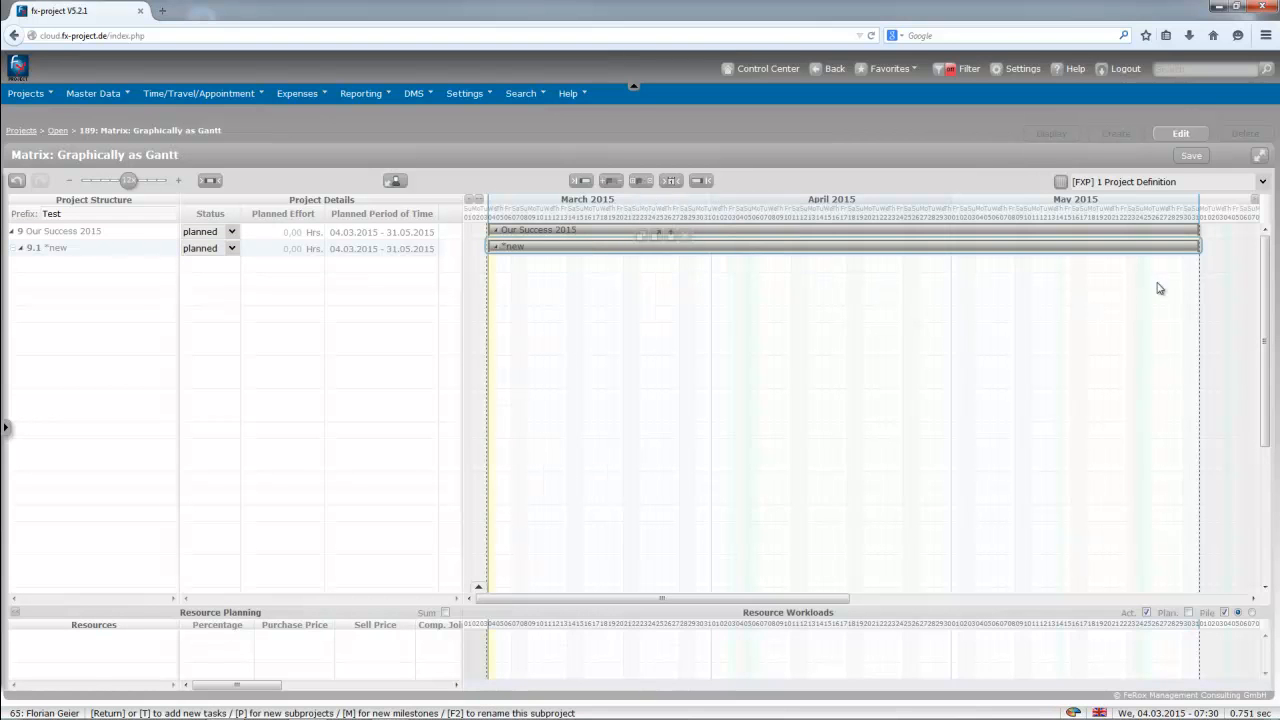
{"action": "left_click_drag", "start_coordinate": [1172, 245], "coordinate": [672, 241]}
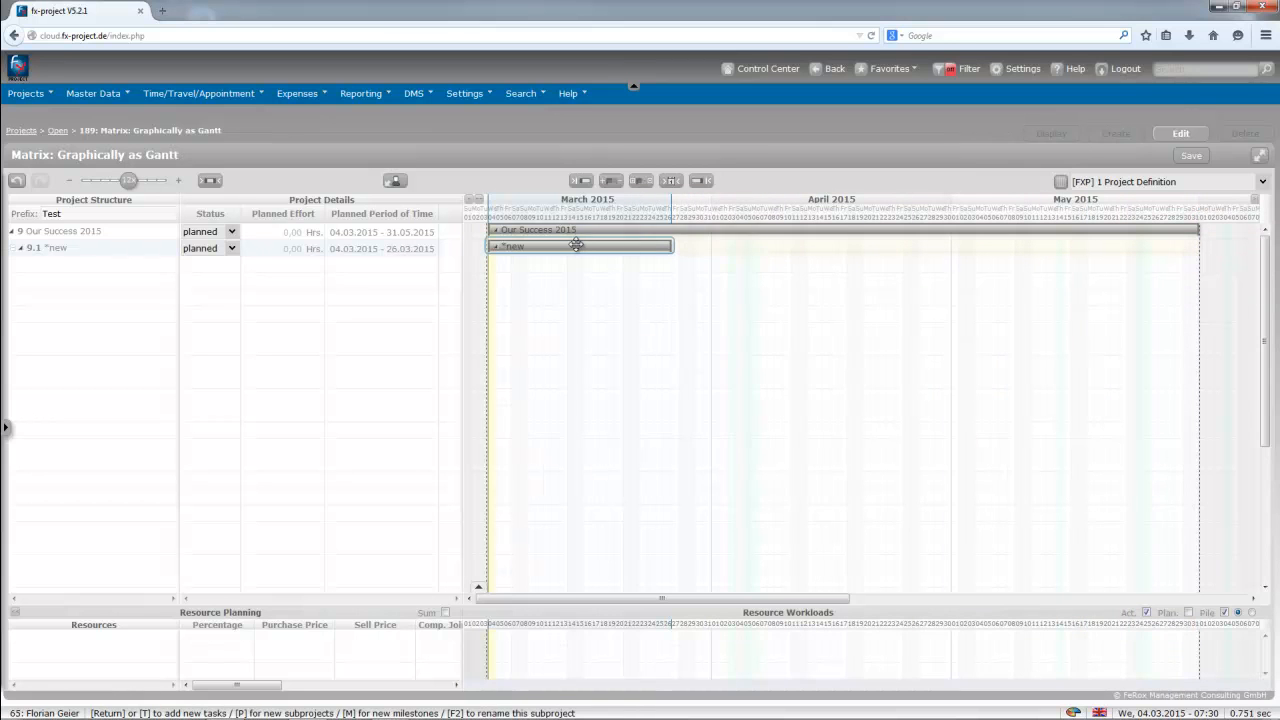
Step: Rename the new subproject 9.1 as "Subroject 1"
{"action": "double_click", "coordinate": [573, 246]}
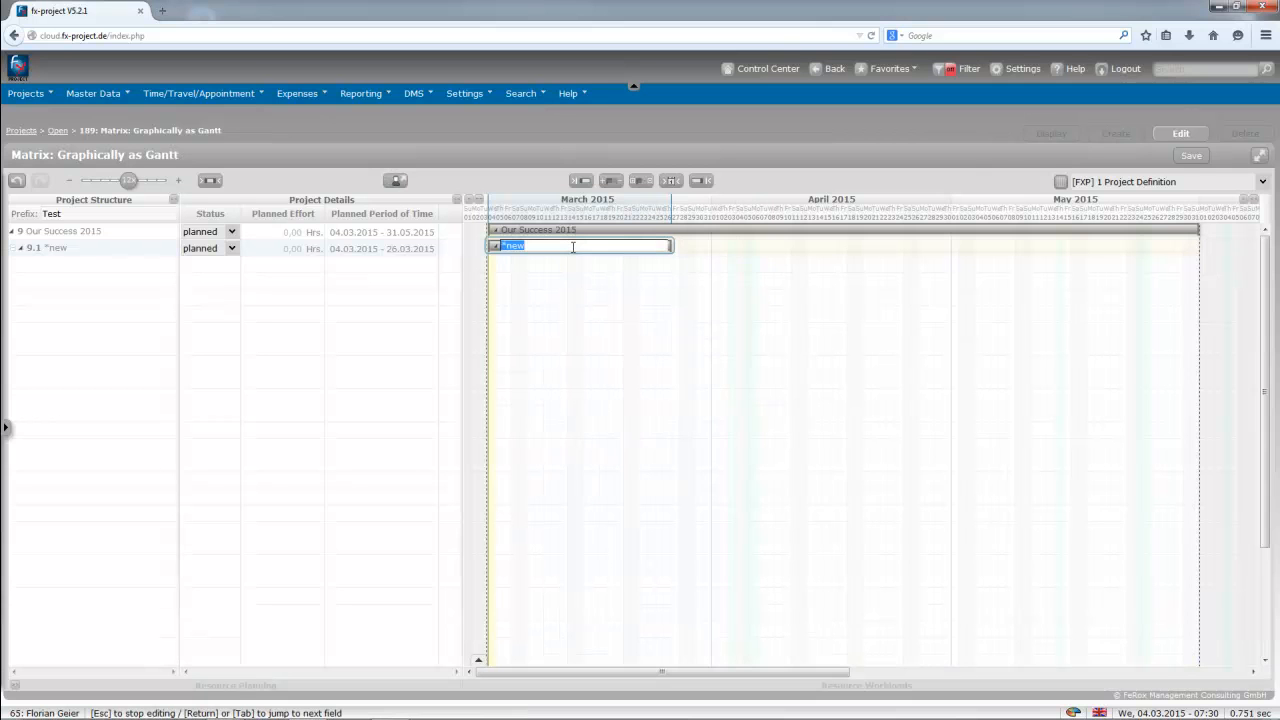
{"action": "type", "text": "SU"}
{"action": "key", "text": "BackSpace"}
{"action": "type", "text": "ubproject 1"}
{"action": "key", "text": "Return"}
{"action": "mouse_move", "coordinate": [563, 246]}
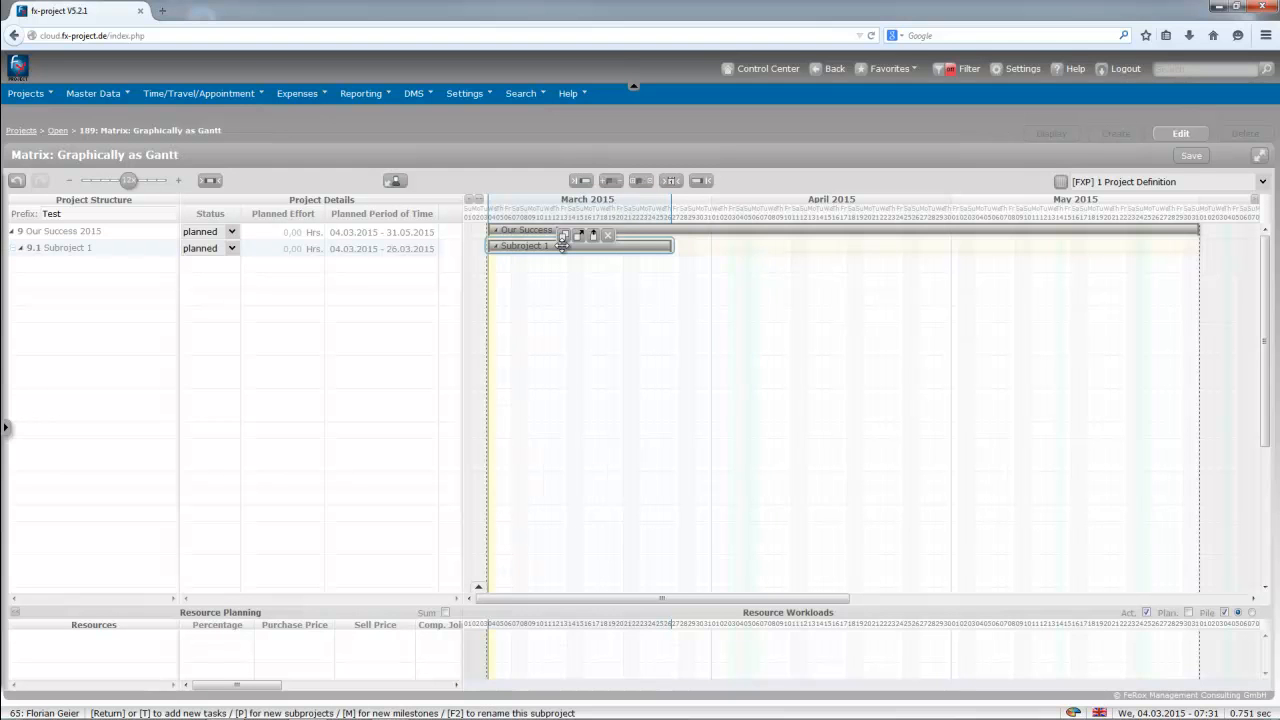
Step: Add three new tasks under Subroject 1
{"action": "key", "text": "Return"}
{"action": "key", "text": "Return"}
{"action": "key", "text": "Return"}
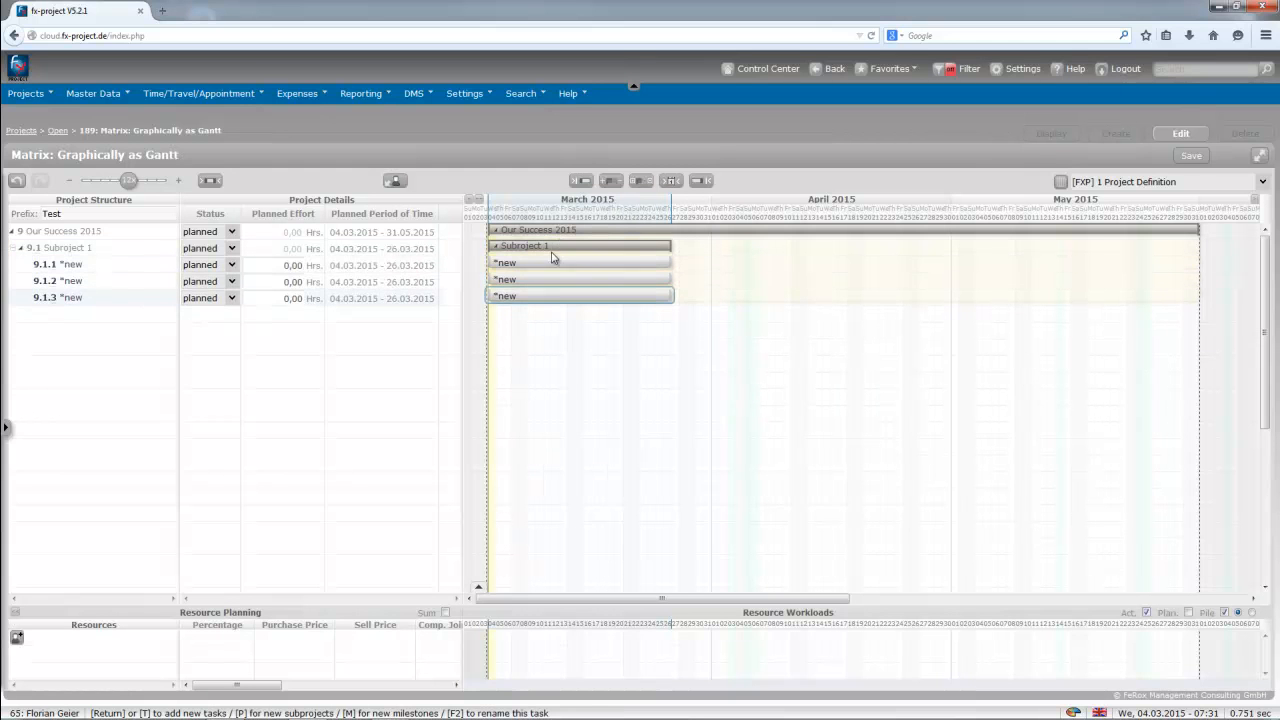
Step: Rename the three new tasks under Subroject 1 as "Task 1", "Task 2" and "Task 3"
{"action": "double_click", "coordinate": [545, 262]}
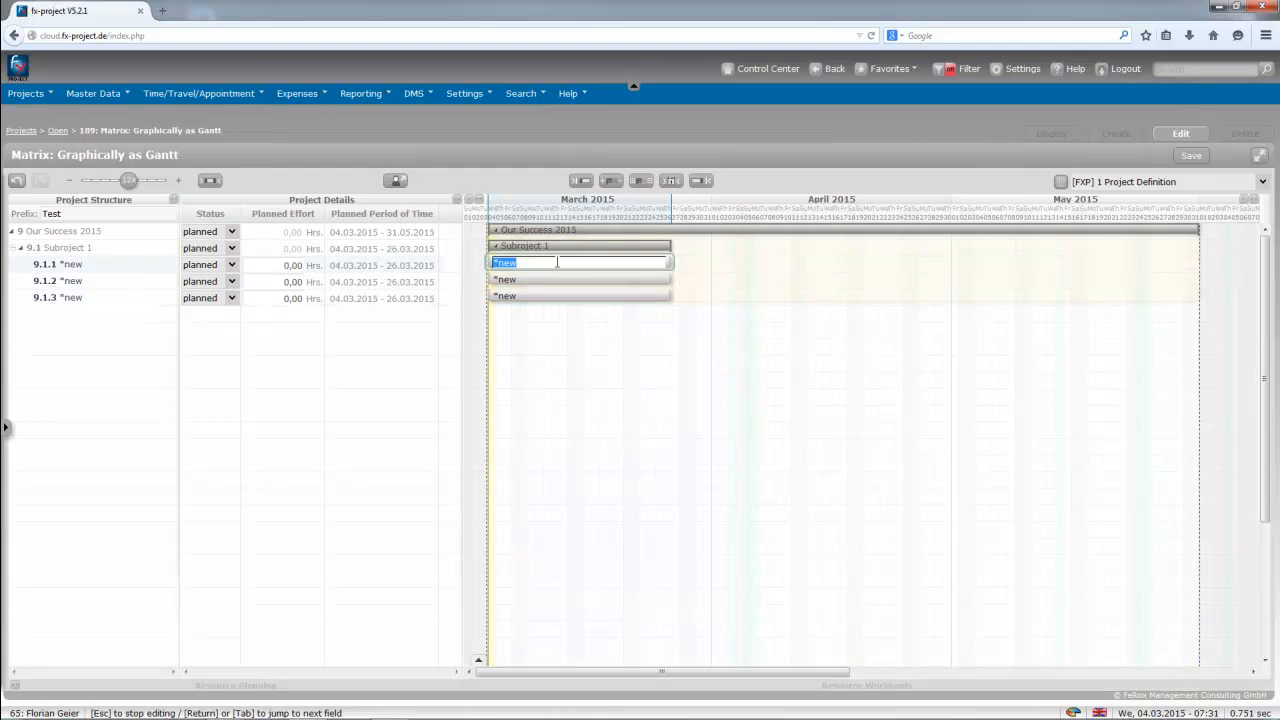
{"action": "type", "text": "Task 1"}
{"action": "key", "text": "ctrl+a"}
{"action": "key", "text": "ctrl+c"}
{"action": "key", "text": "Return"}
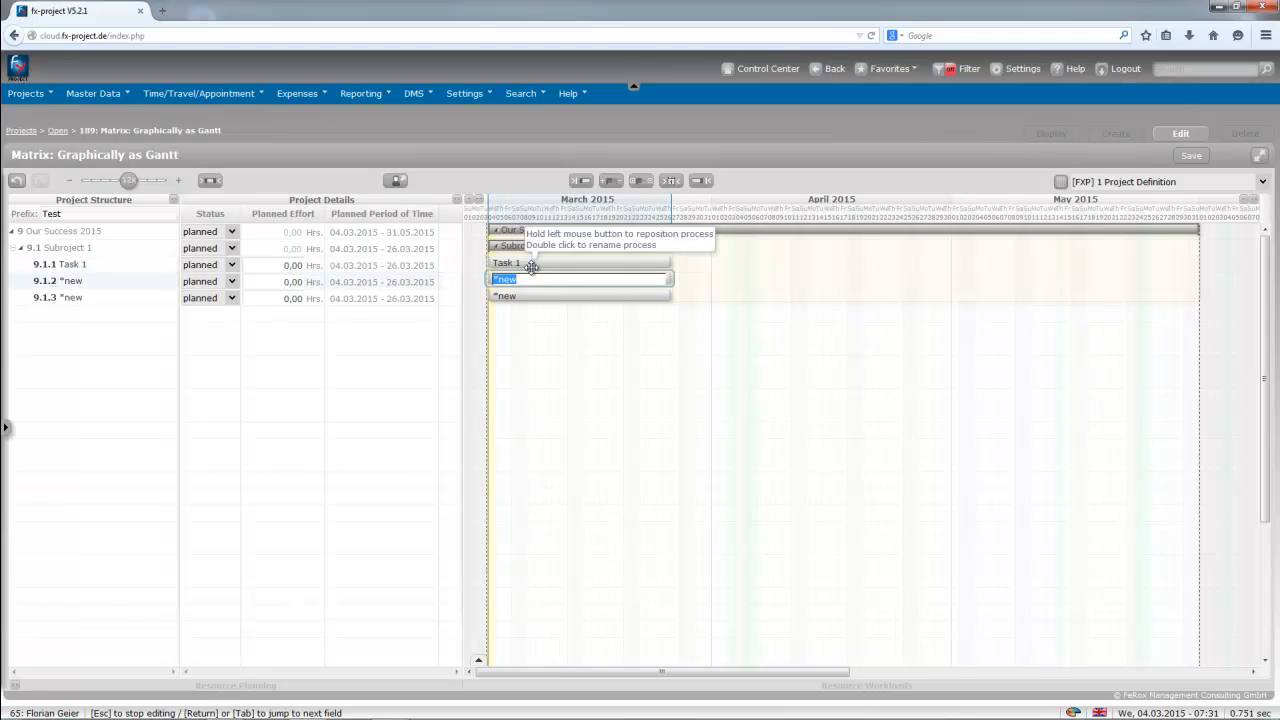
{"action": "key", "text": "ctrl+v"}
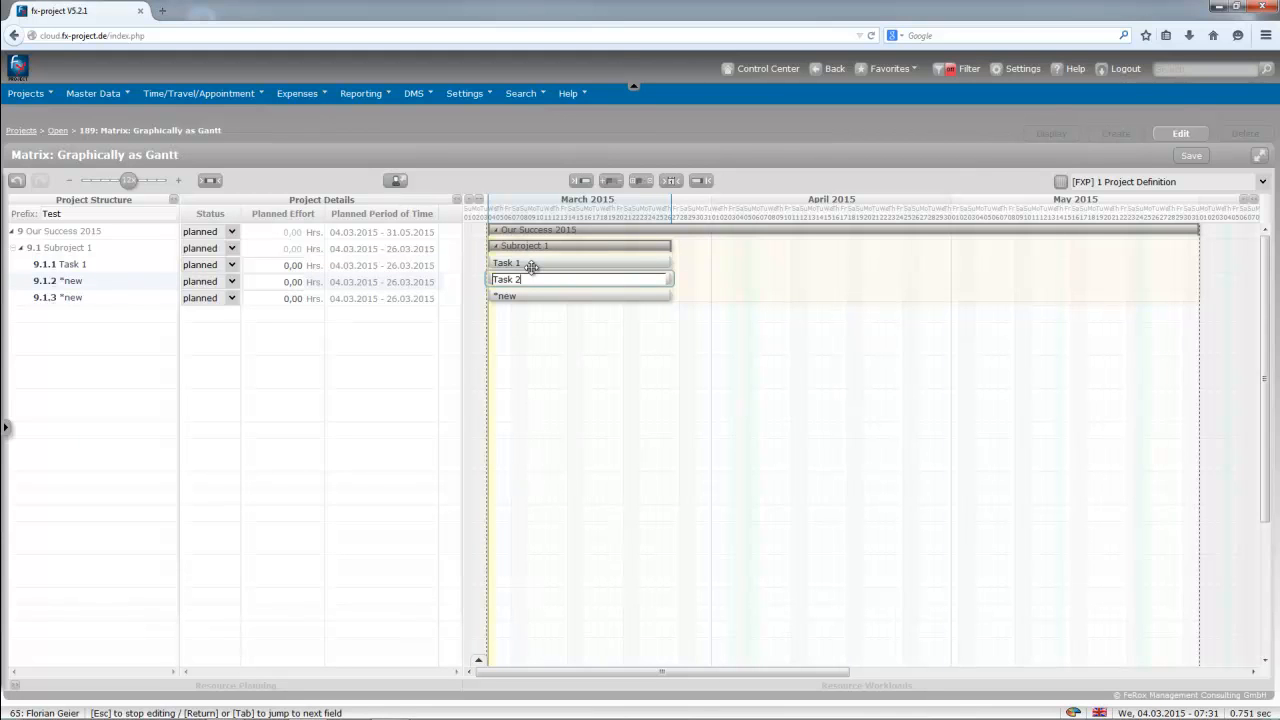
{"action": "key", "text": "Return"}
{"action": "key", "text": "ctrl+v"}
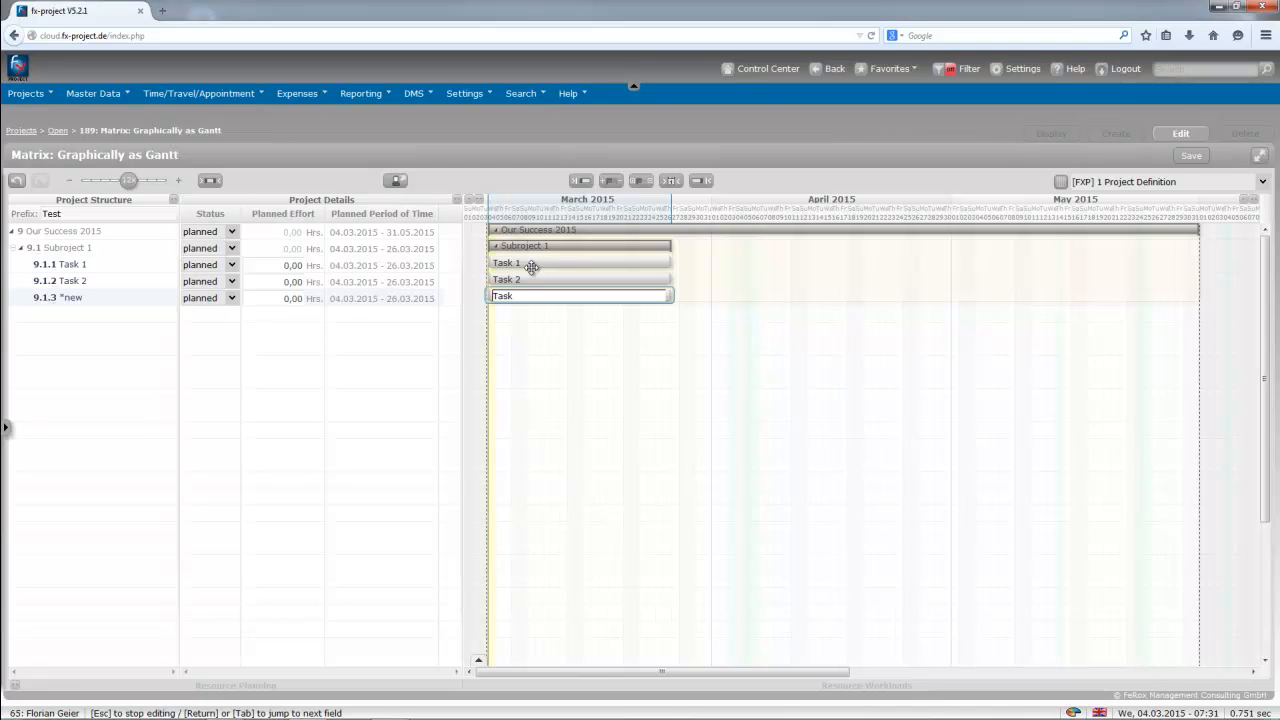
Step: Schedule the task bars one after another: Task 1 04.03.–10.03.2015, Task 2 12.03.–29.03.2015 and Task 3 06.04.–22.04.2015
{"action": "mouse_move", "coordinate": [520, 279]}
{"action": "left_mouse_down"}
{"action": "mouse_move", "coordinate": [700, 280]}
{"action": "mouse_move", "coordinate": [663, 264]}
{"action": "mouse_move", "coordinate": [568, 266]}
{"action": "mouse_move", "coordinate": [545, 280]}
{"action": "left_mouse_up"}
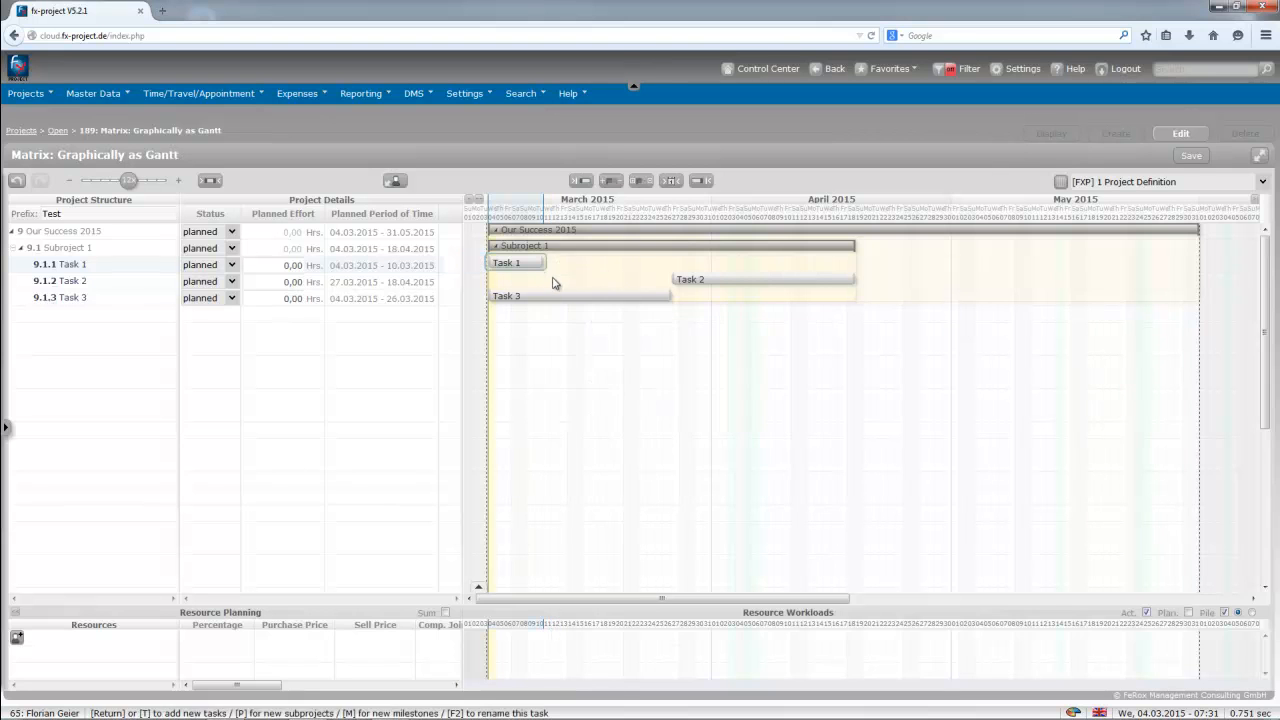
{"action": "left_click_drag", "start_coordinate": [698, 279], "coordinate": [817, 299]}
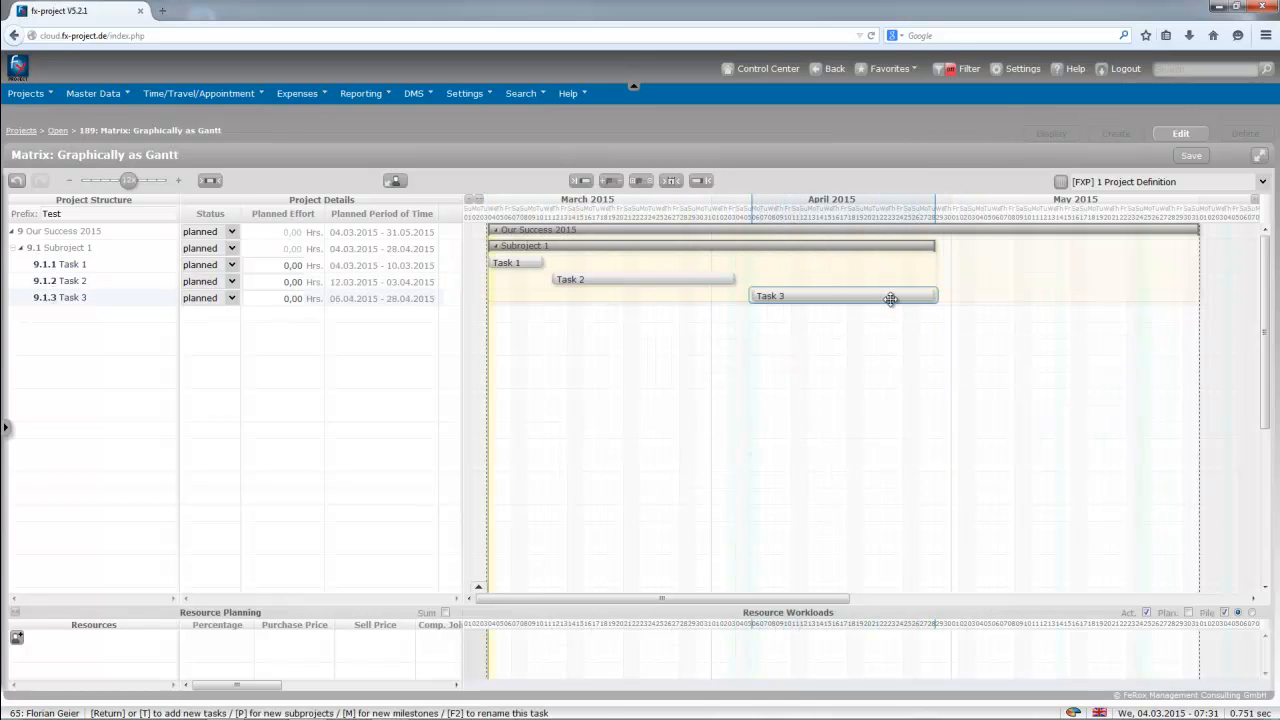
{"action": "left_click_drag", "start_coordinate": [933, 295], "coordinate": [889, 296]}
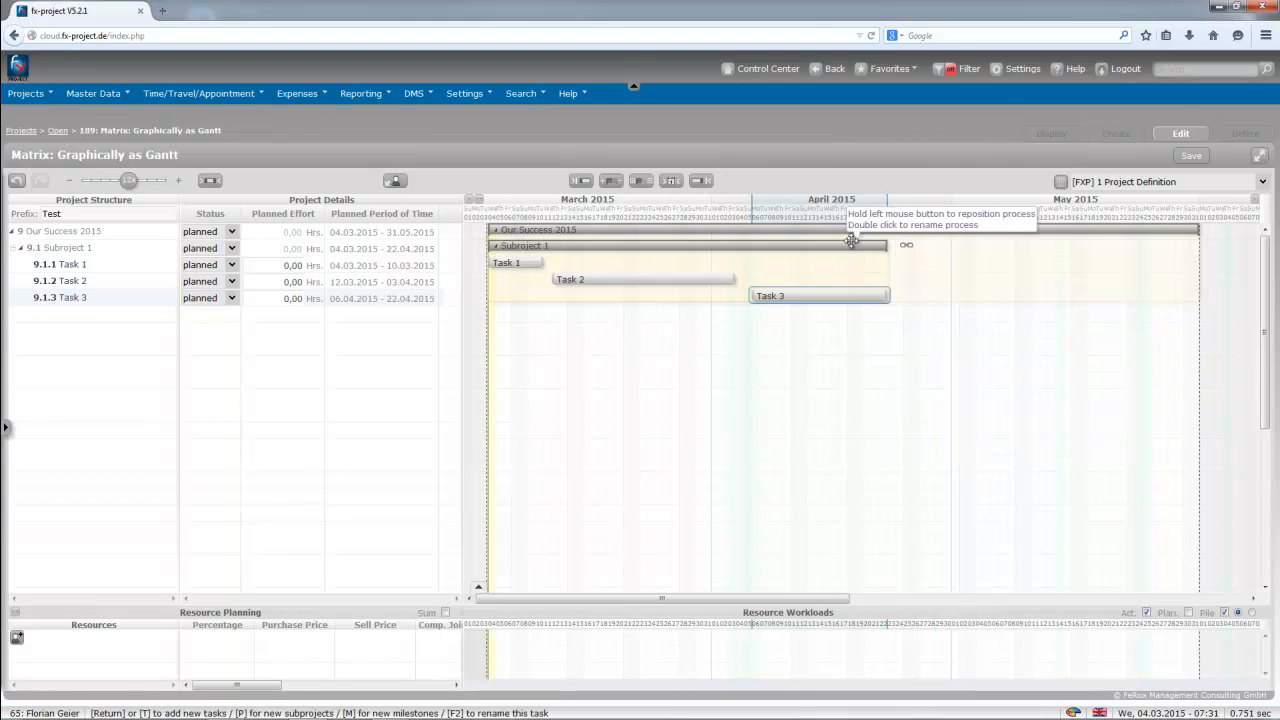
{"action": "left_click", "coordinate": [731, 277]}
{"action": "left_click_drag", "start_coordinate": [731, 277], "coordinate": [690, 279]}
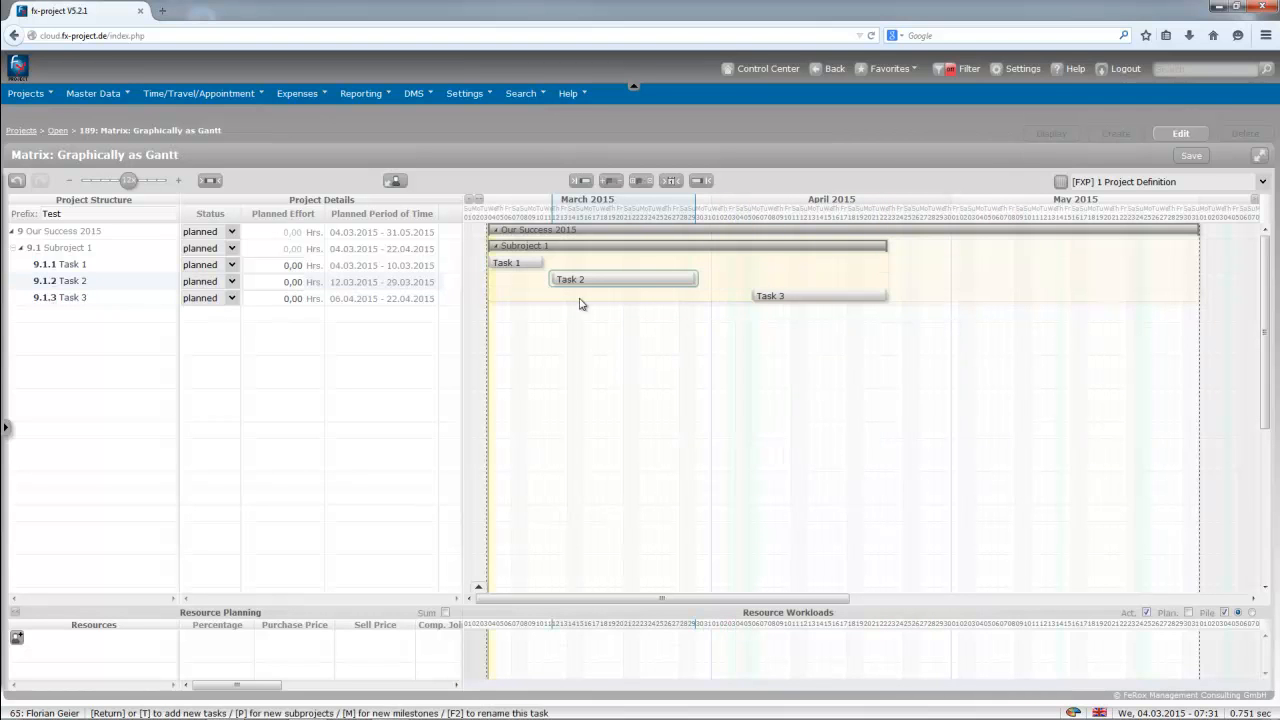
{"action": "left_click", "coordinate": [972, 262]}
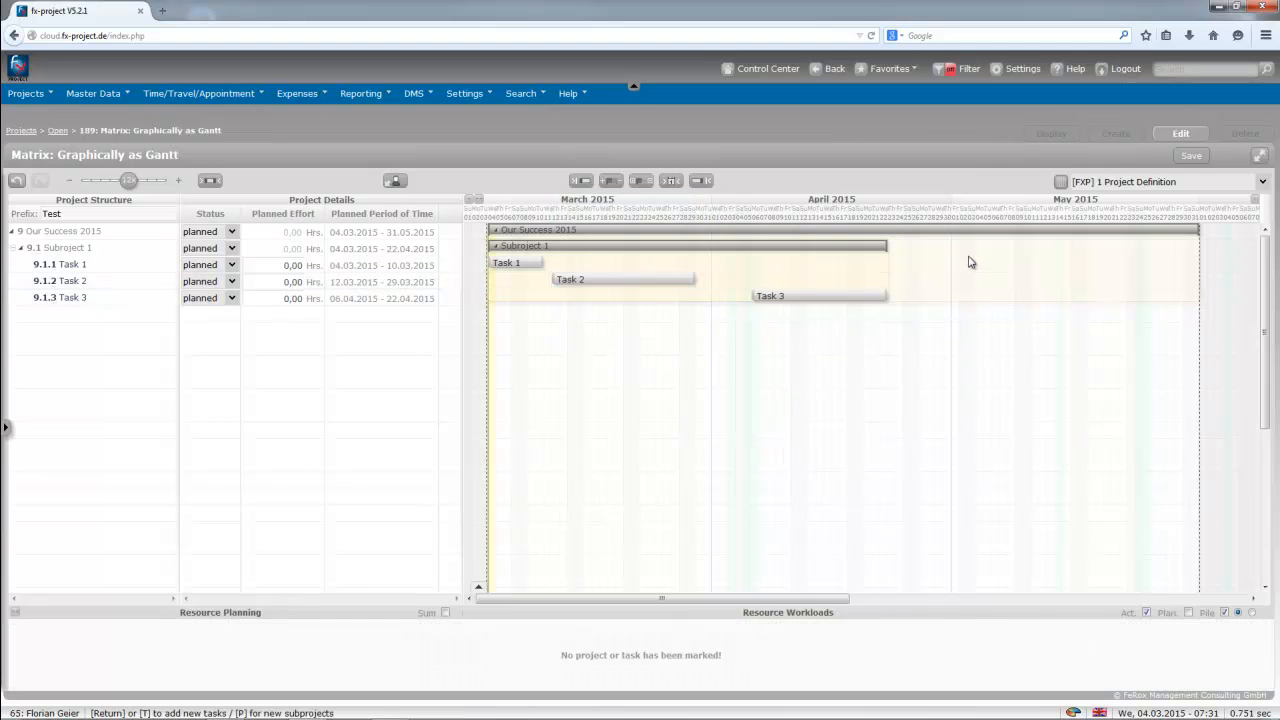
Step: Duplicate Subroject 1 with its tasks to run 24.04.–27.05.2015 and extend the Our Success 2015 bar to 05.06.2015
{"action": "left_click", "coordinate": [584, 247]}
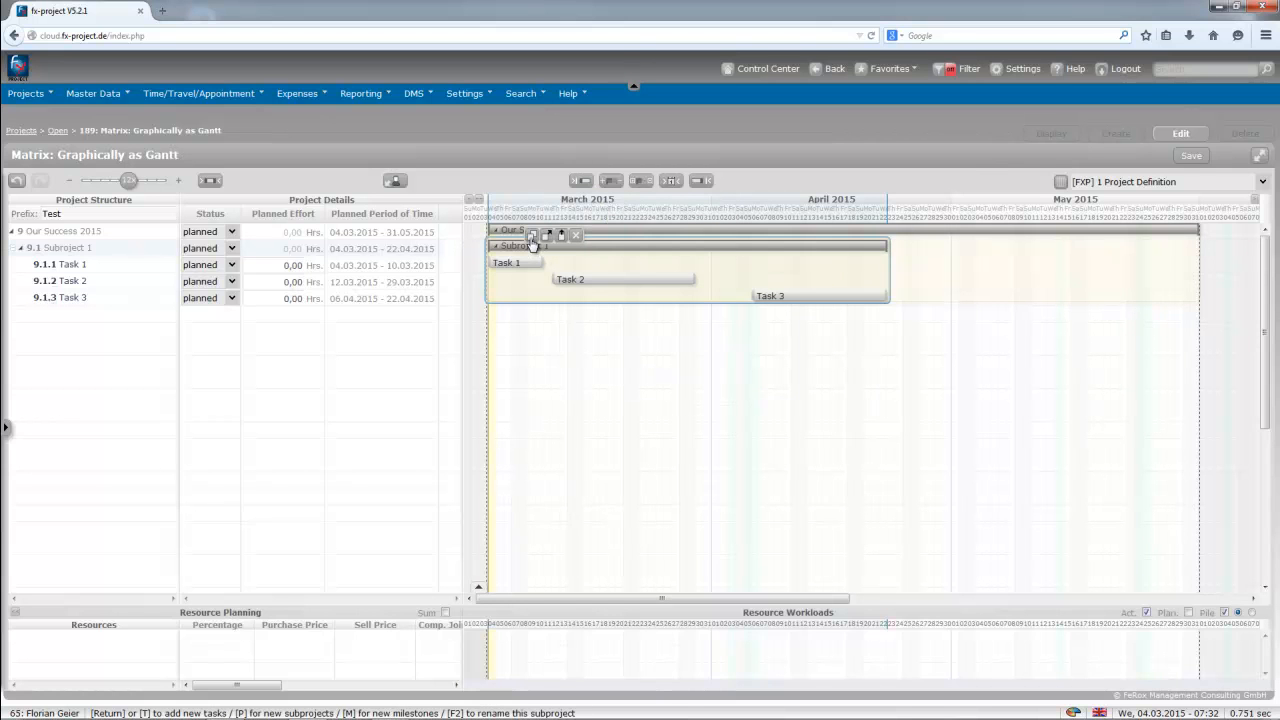
{"action": "left_click_drag", "start_coordinate": [532, 238], "coordinate": [944, 330]}
{"action": "left_click", "coordinate": [934, 230]}
{"action": "left_click_drag", "start_coordinate": [1199, 230], "coordinate": [1240, 230]}
{"action": "left_click_drag", "start_coordinate": [1020, 311], "coordinate": [1013, 310]}
Step: Rename the copied subproject 9.2 as "Subroject 2"
{"action": "double_click", "coordinate": [1013, 311]}
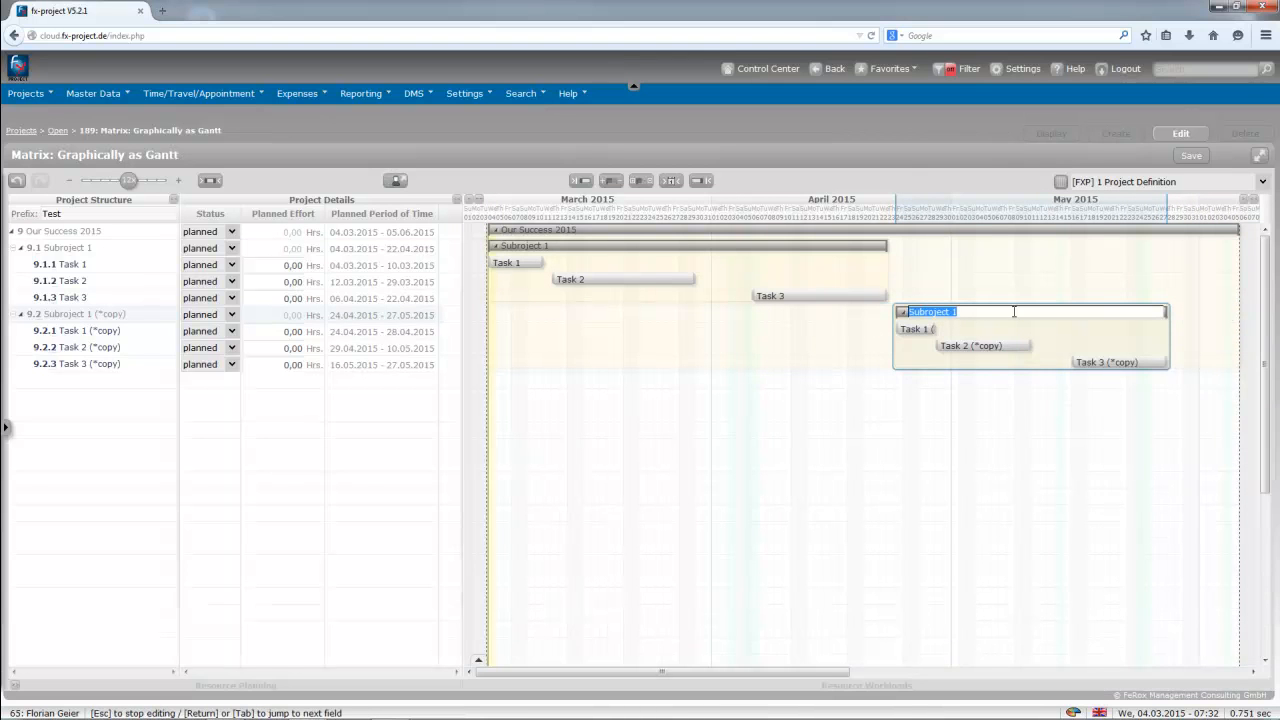
{"action": "left_click", "coordinate": [995, 311]}
{"action": "type", "text": "2"}
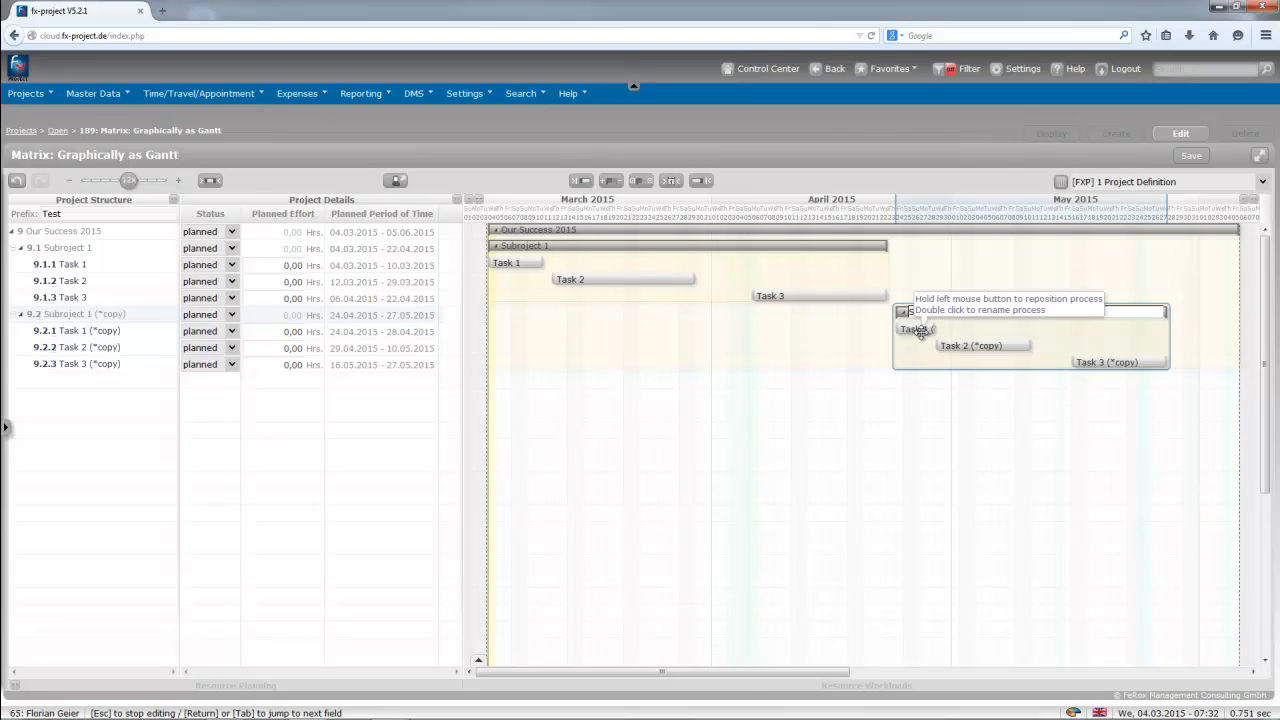
Step: Rename the three copied tasks under Subroject 2 as "Task 4", "Task 5" and "Task 6"
{"action": "left_click", "coordinate": [922, 330]}
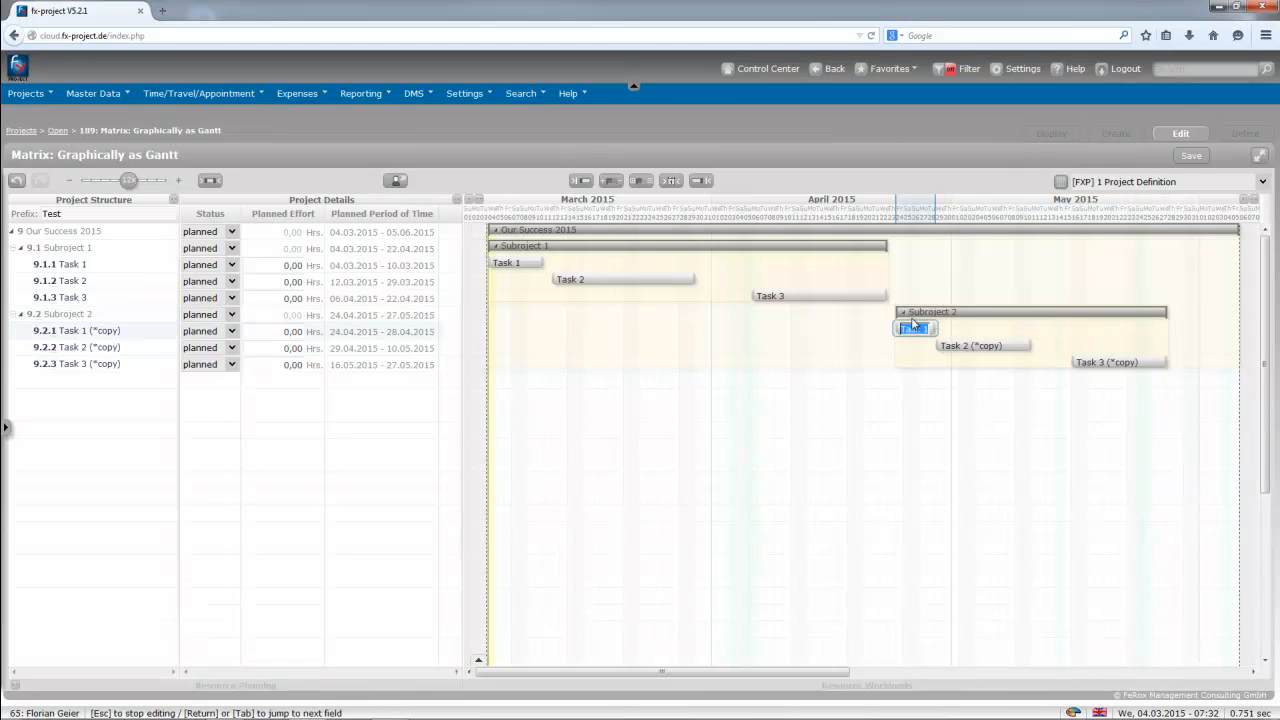
{"action": "left_click", "coordinate": [912, 324]}
{"action": "key", "text": "Tab"}
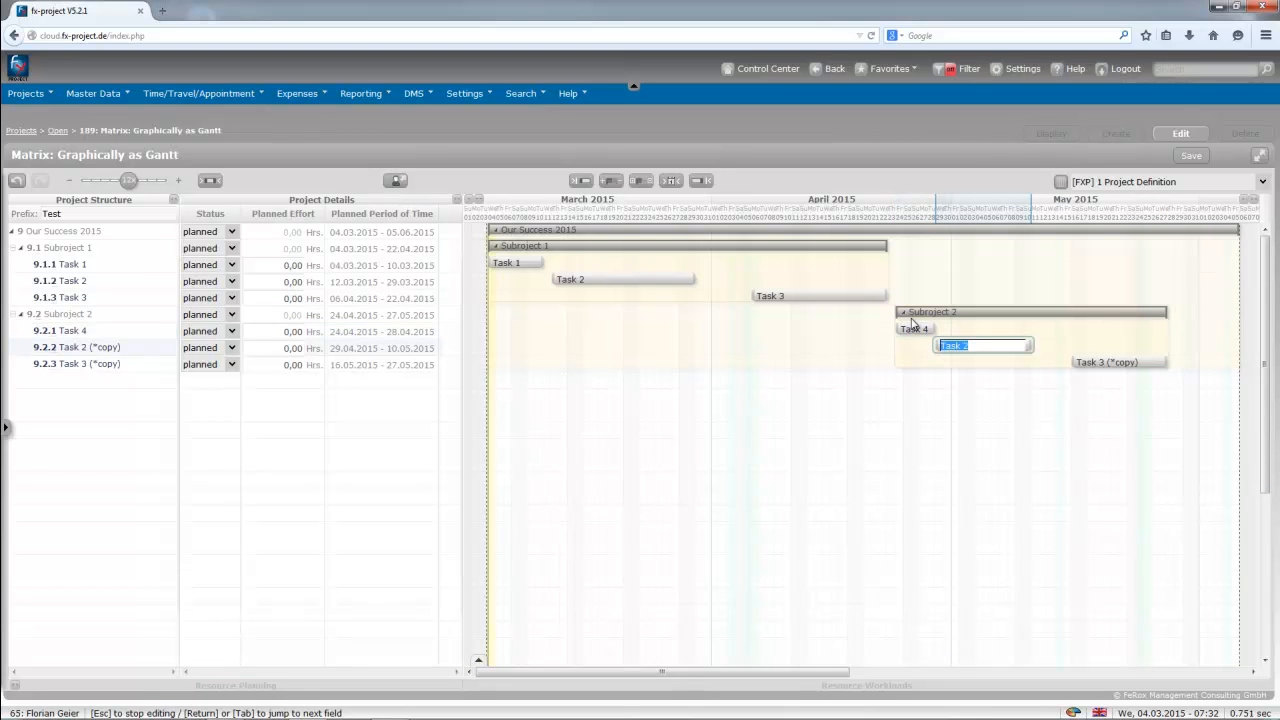
{"action": "key", "text": "End"}
{"action": "type", "text": "5"}
{"action": "key", "text": "Tab"}
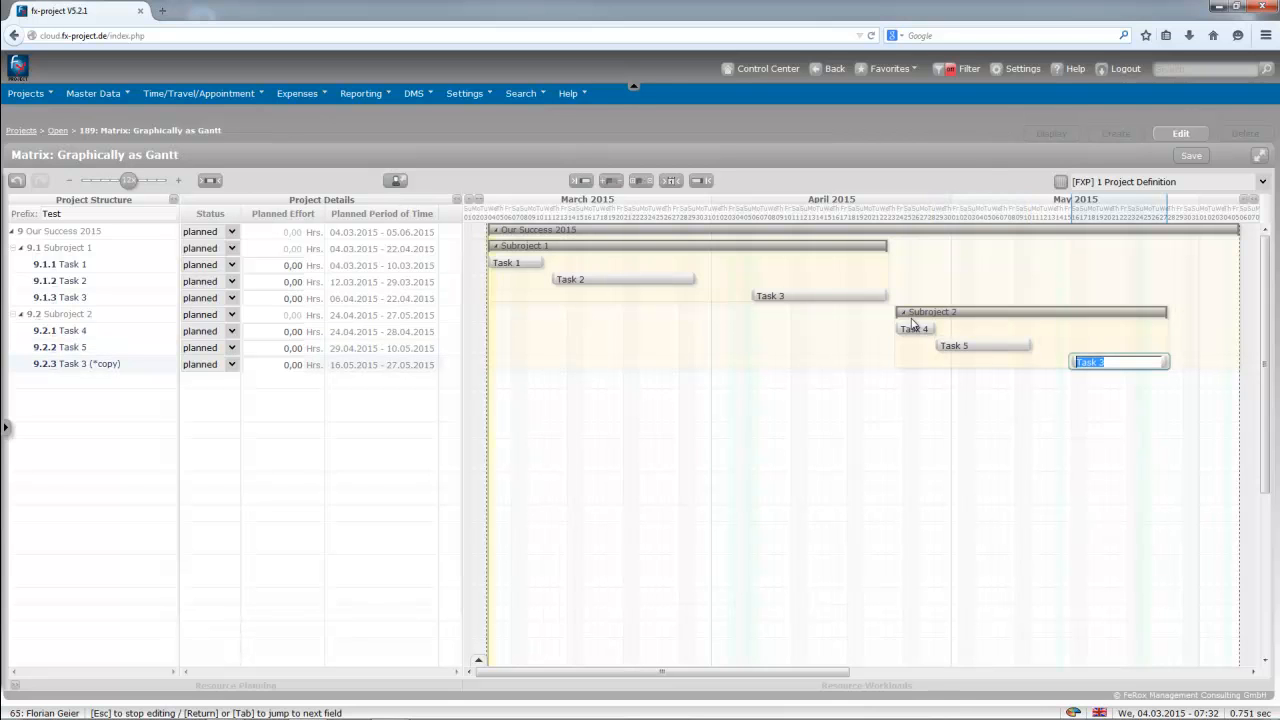
{"action": "key", "text": "End"}
{"action": "key", "text": "Return"}
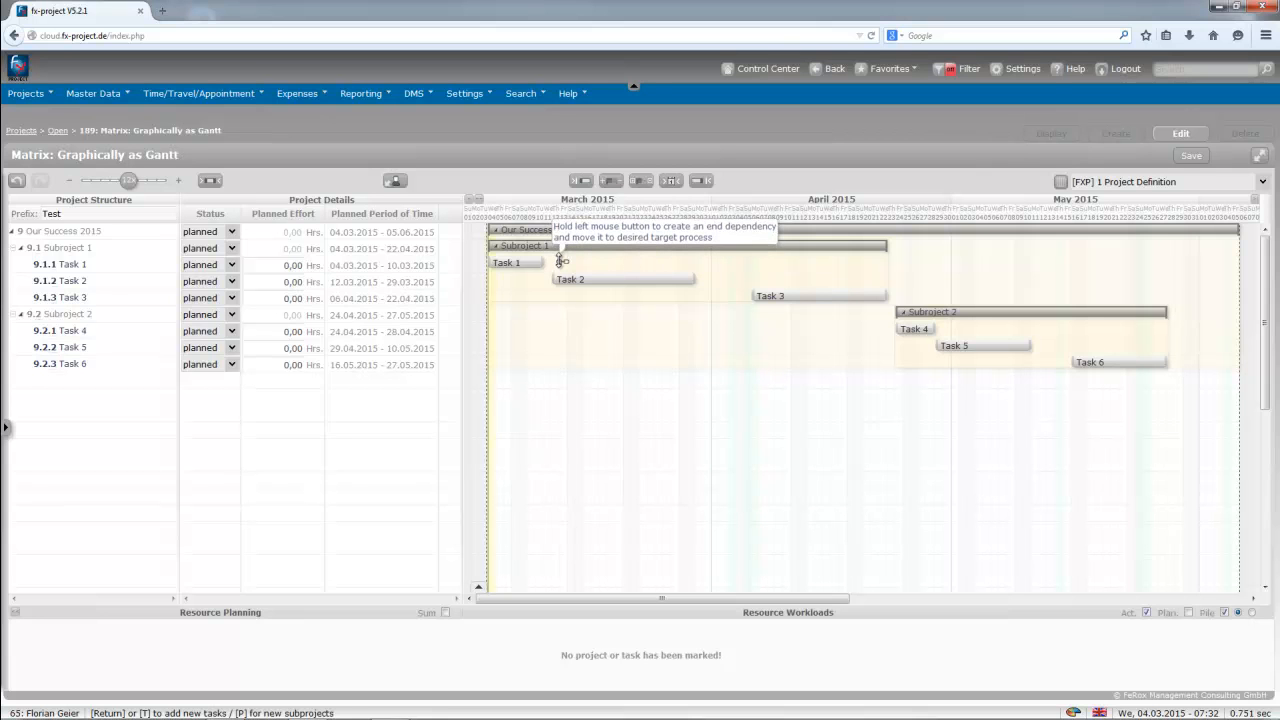
Step: Create end dependencies in the Gantt chart from Task 1 to Task 2 and from Task 2 to Task 3
{"action": "left_click_drag", "start_coordinate": [561, 260], "coordinate": [557, 283]}
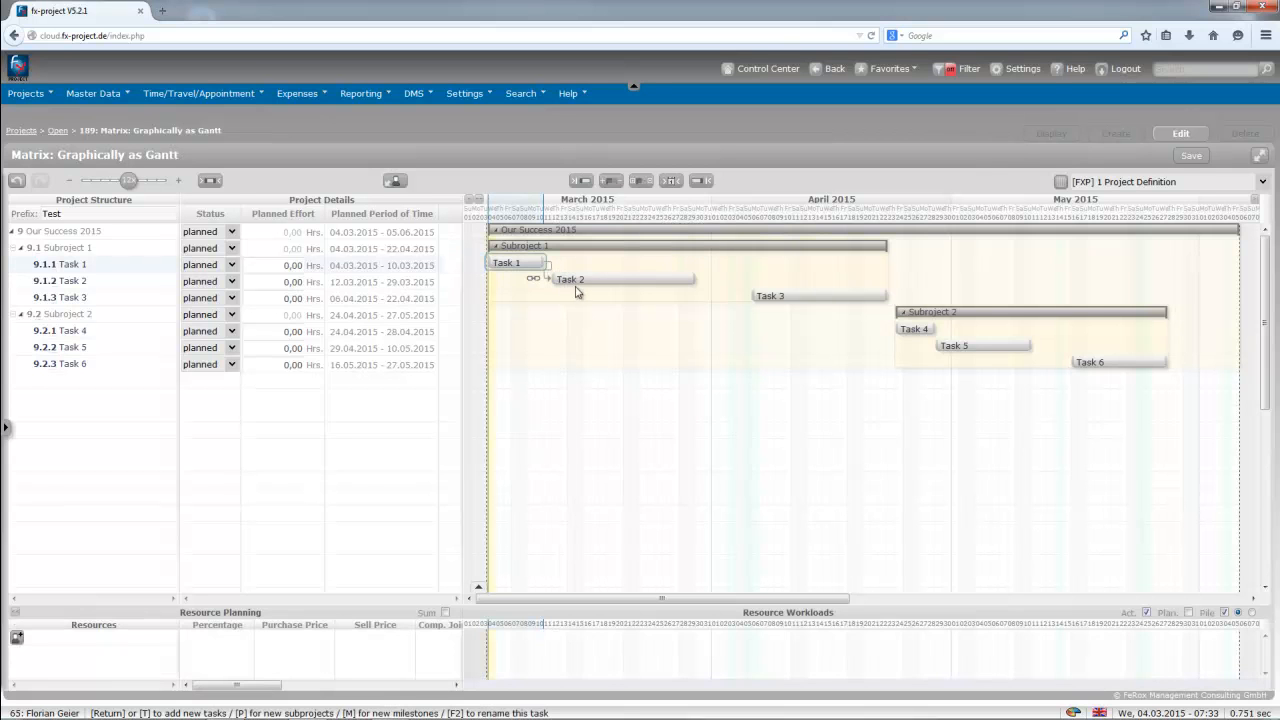
{"action": "left_click_drag", "start_coordinate": [728, 290], "coordinate": [757, 302]}
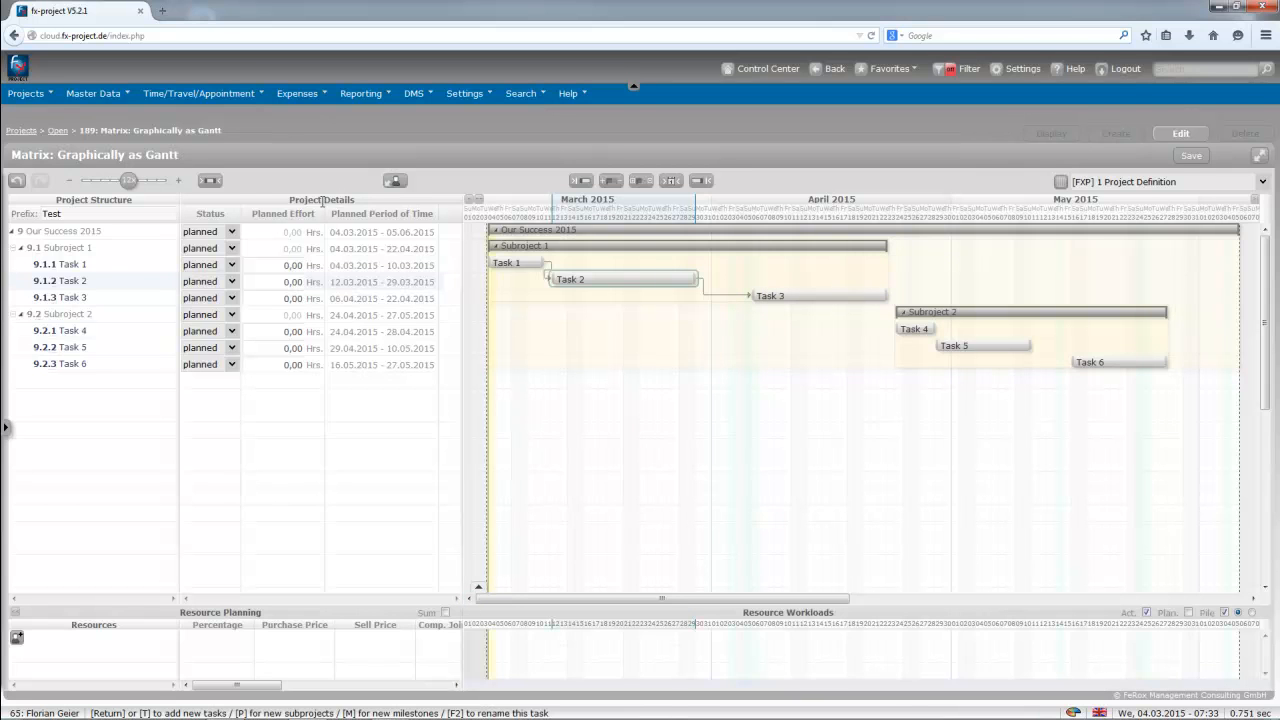
Step: Set the Project Details area to display all available columns
{"action": "left_click_drag", "start_coordinate": [289, 200], "coordinate": [355, 203]}
{"action": "left_click", "coordinate": [355, 203]}
{"action": "left_click", "coordinate": [1261, 184]}
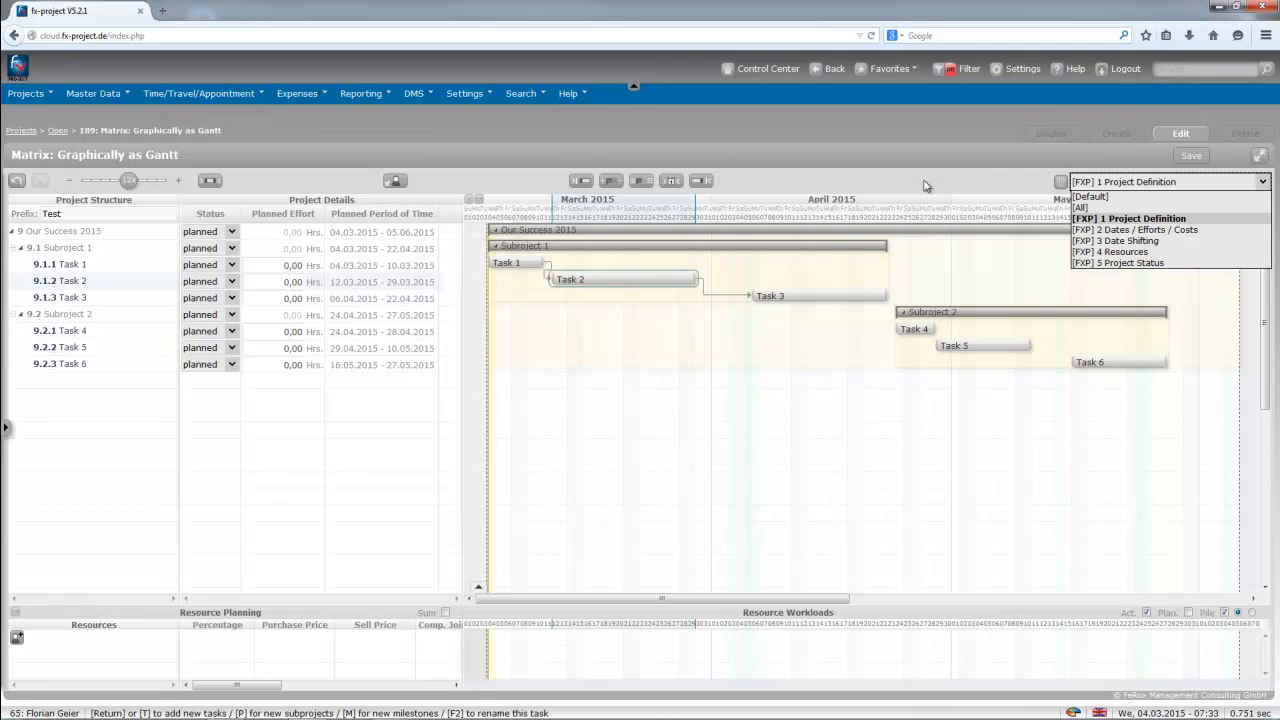
{"action": "left_click", "coordinate": [1064, 182]}
{"action": "left_click", "coordinate": [1064, 182]}
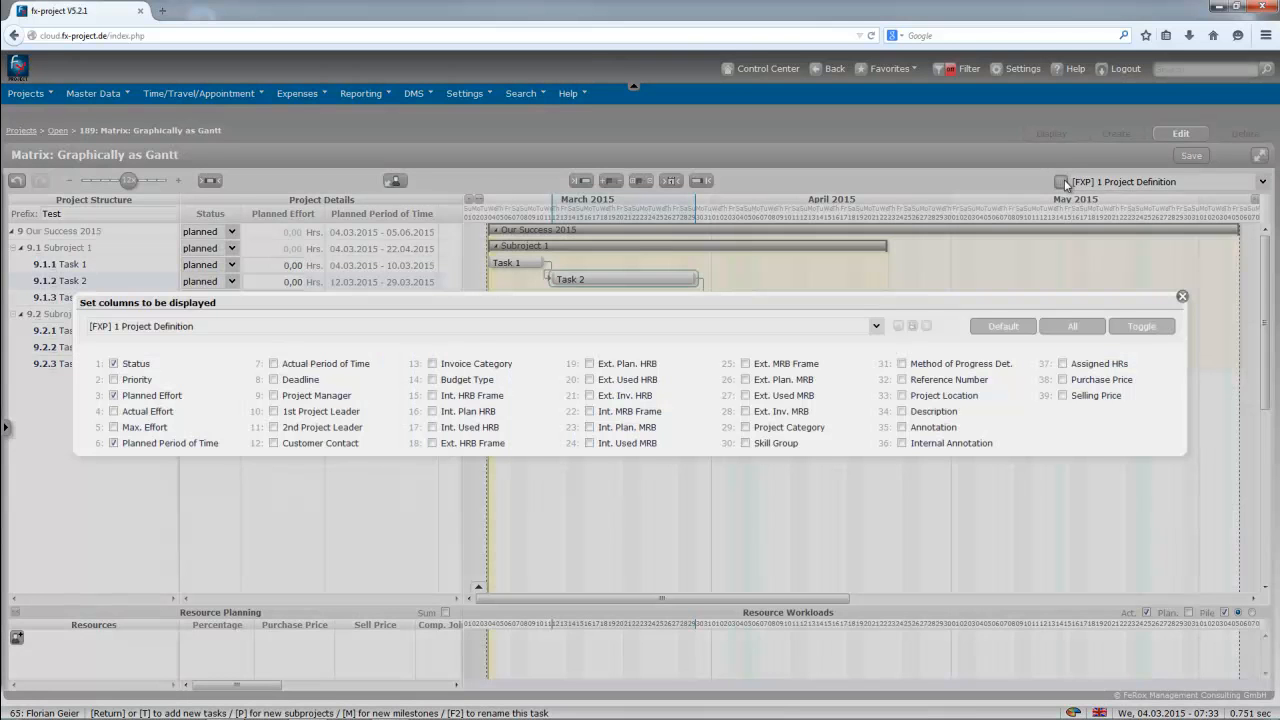
{"action": "left_click", "coordinate": [1067, 327]}
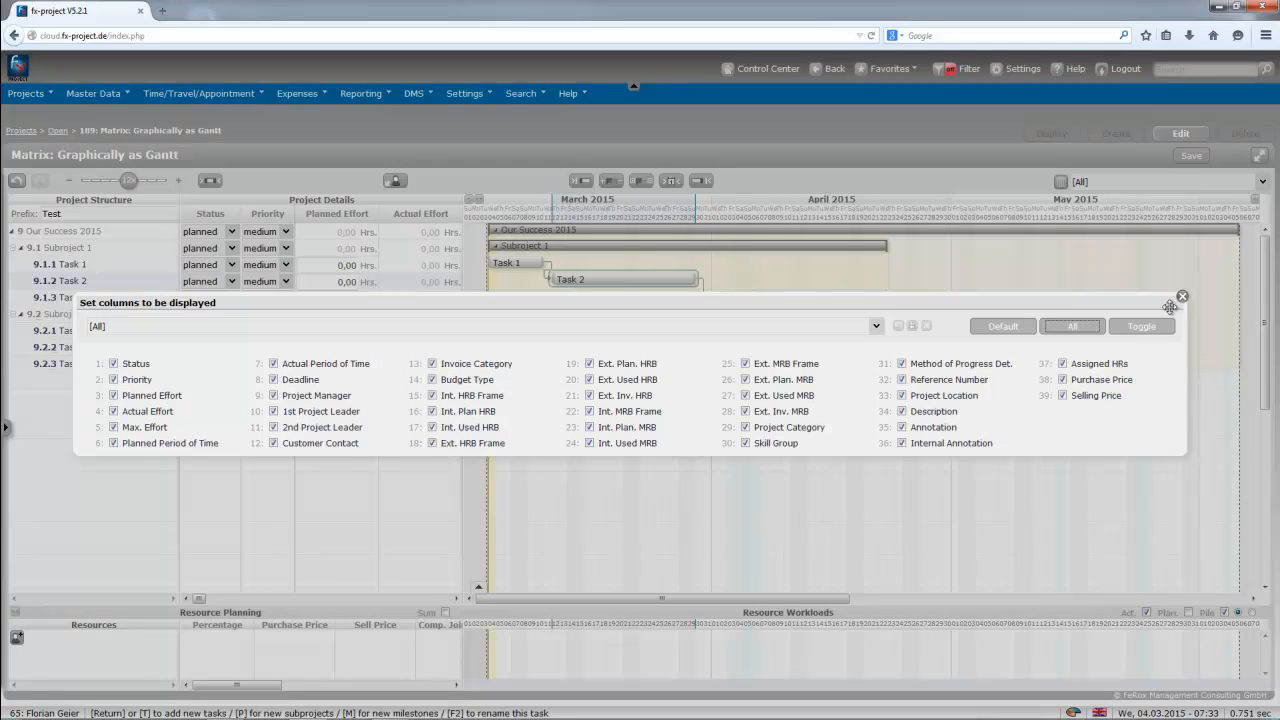
{"action": "left_click", "coordinate": [1181, 299]}
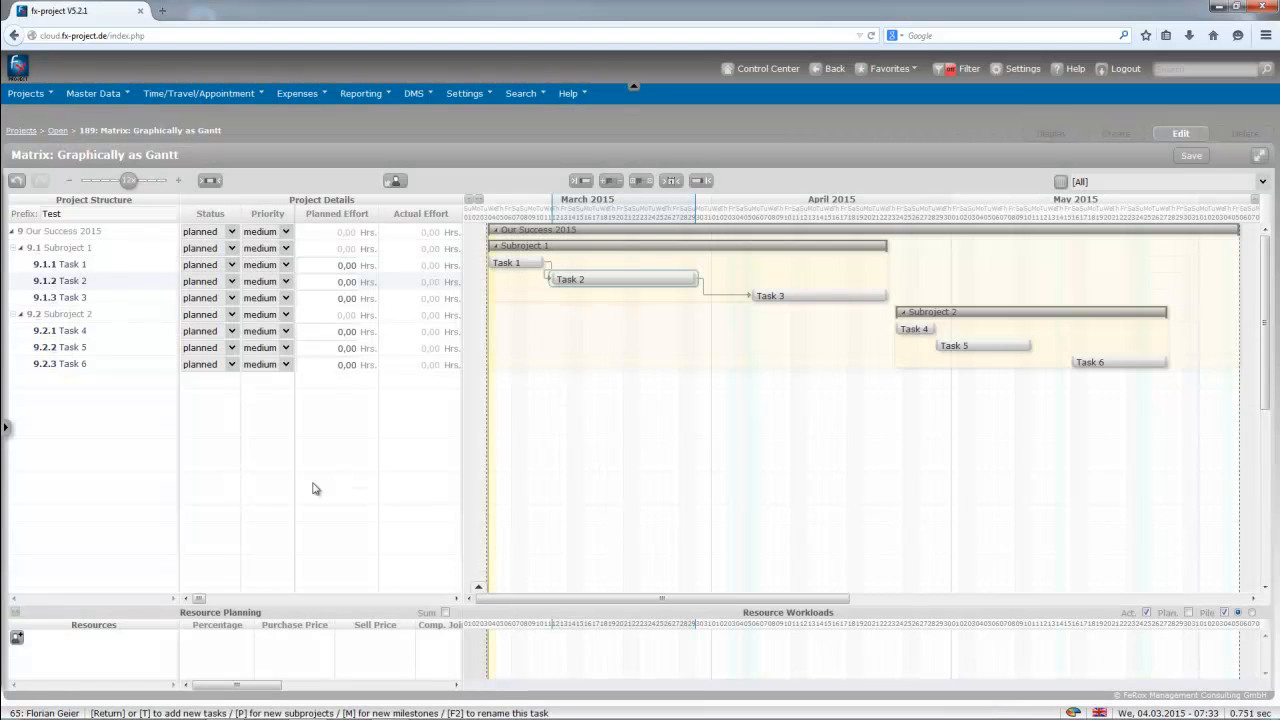
Step: Look through the Project Details columns from project leaders and budgets to assigned HRs and prices, including the project category options for Task 3
{"action": "left_click", "coordinate": [456, 599]}
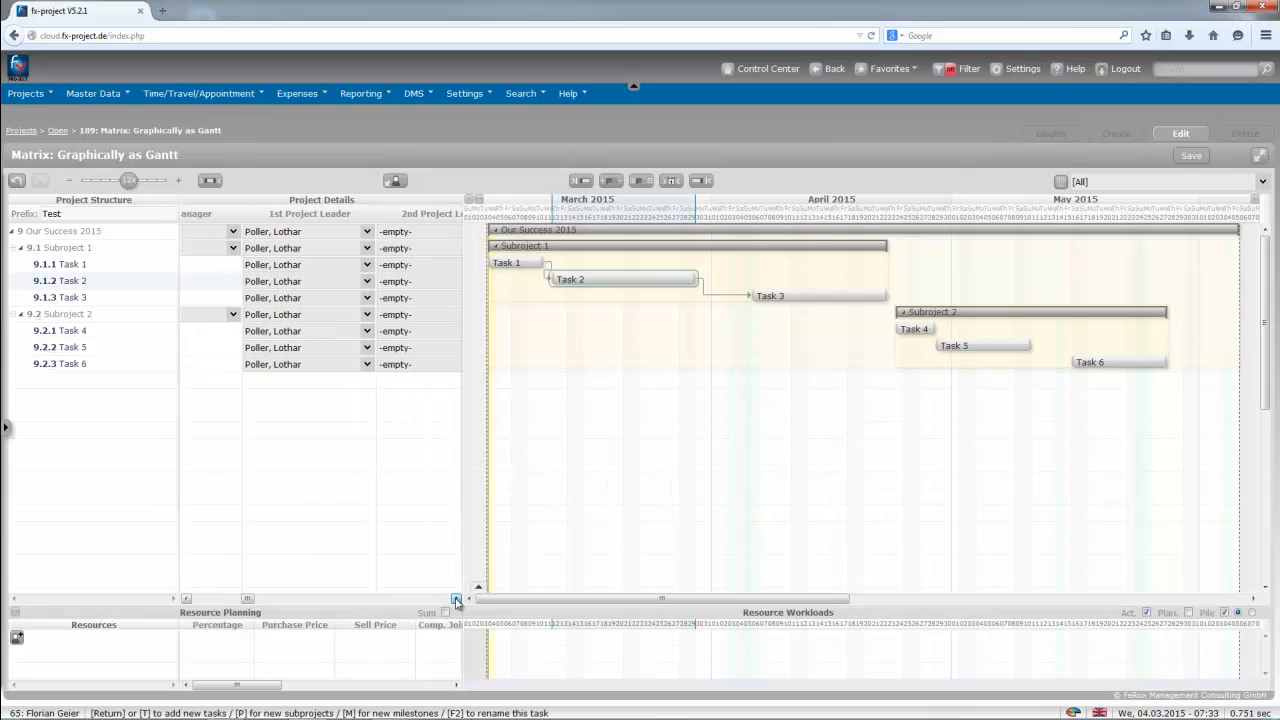
{"action": "left_click", "coordinate": [455, 598]}
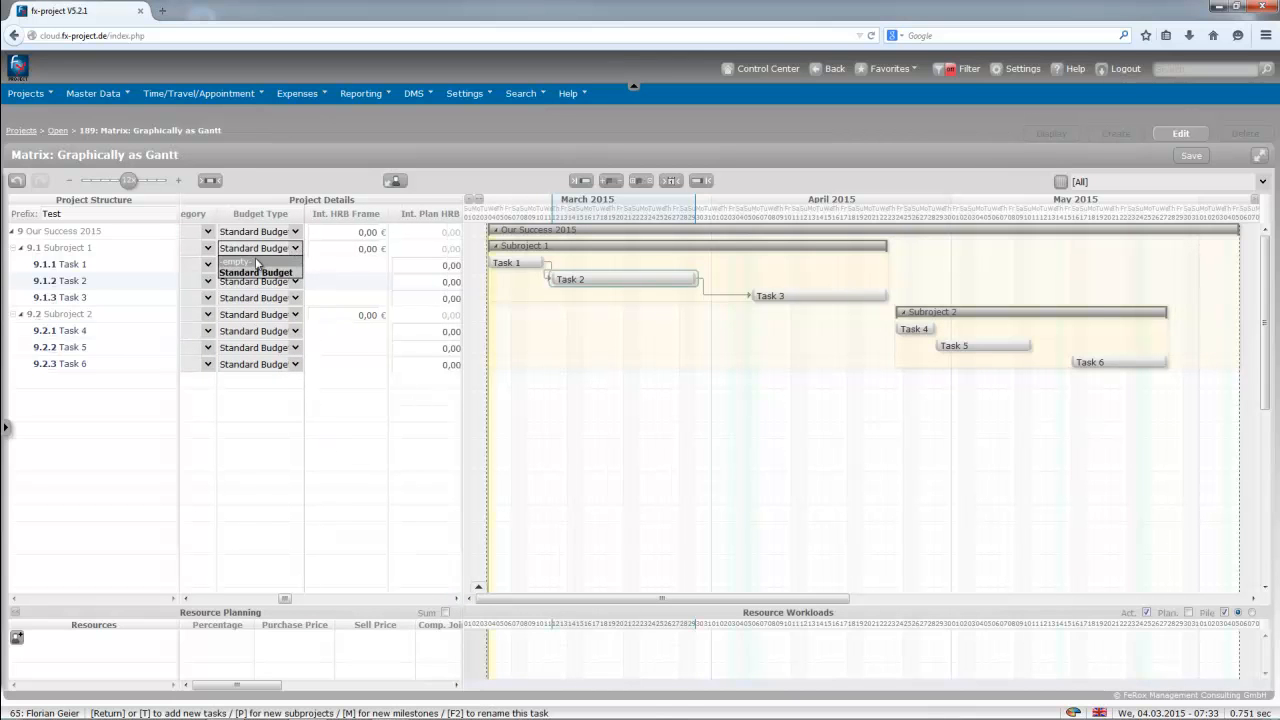
{"action": "left_click", "coordinate": [457, 600]}
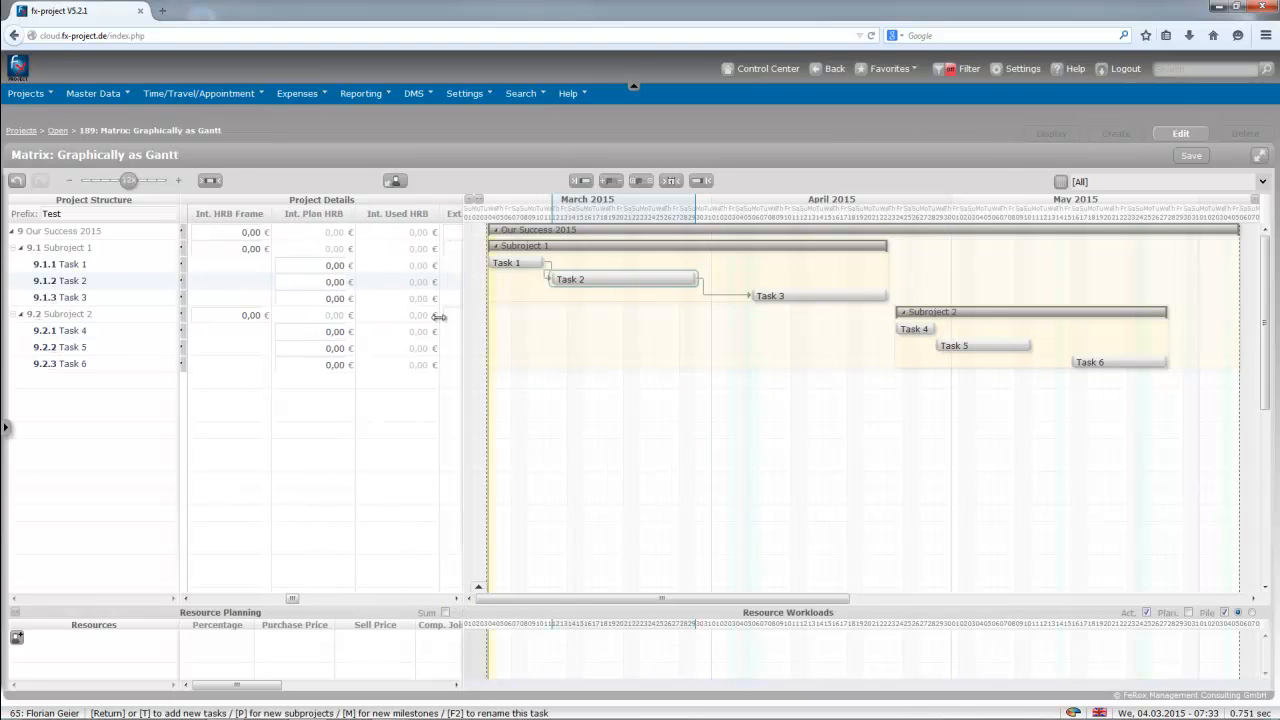
{"action": "left_click", "coordinate": [457, 600]}
{"action": "left_click", "coordinate": [457, 600]}
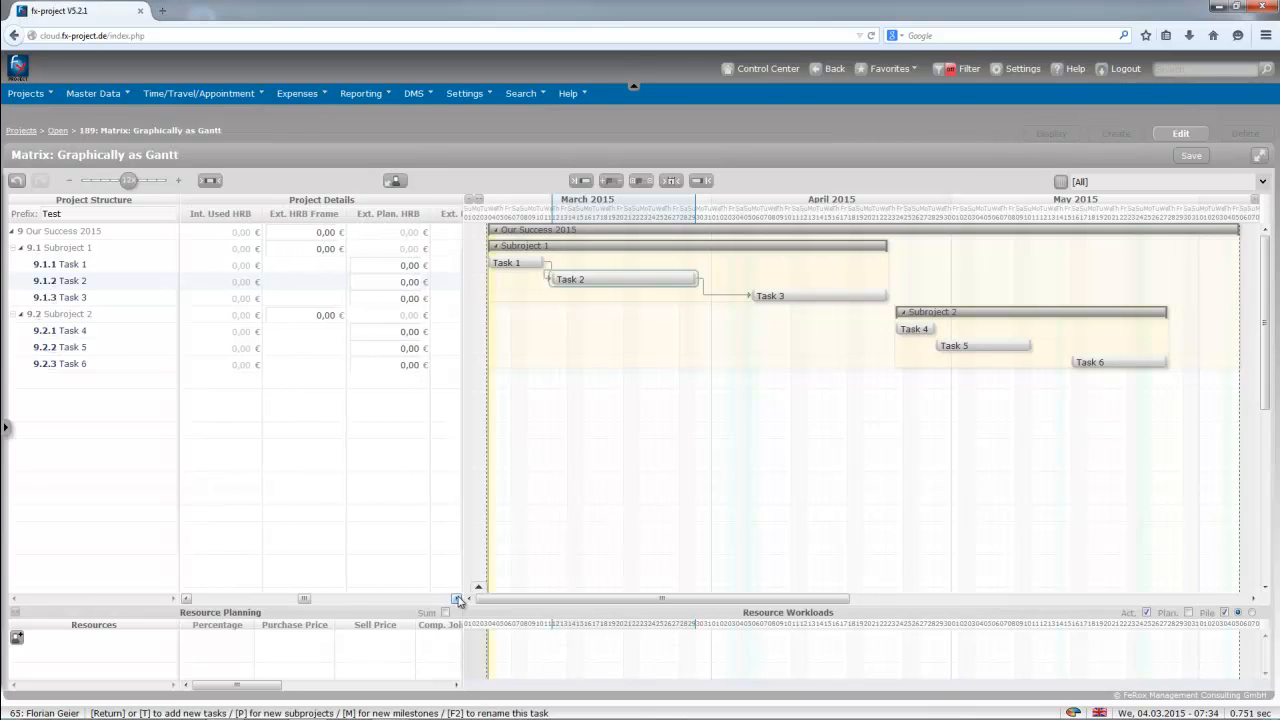
{"action": "left_click", "coordinate": [336, 216]}
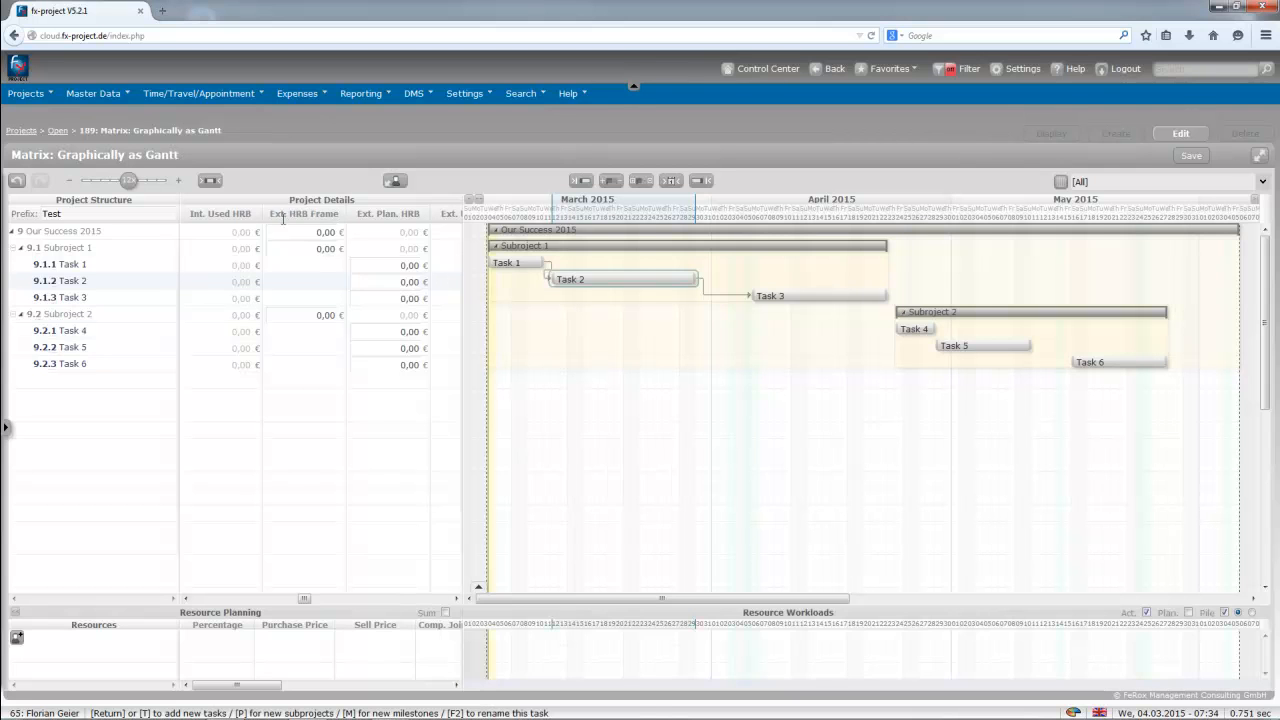
{"action": "left_click", "coordinate": [455, 598]}
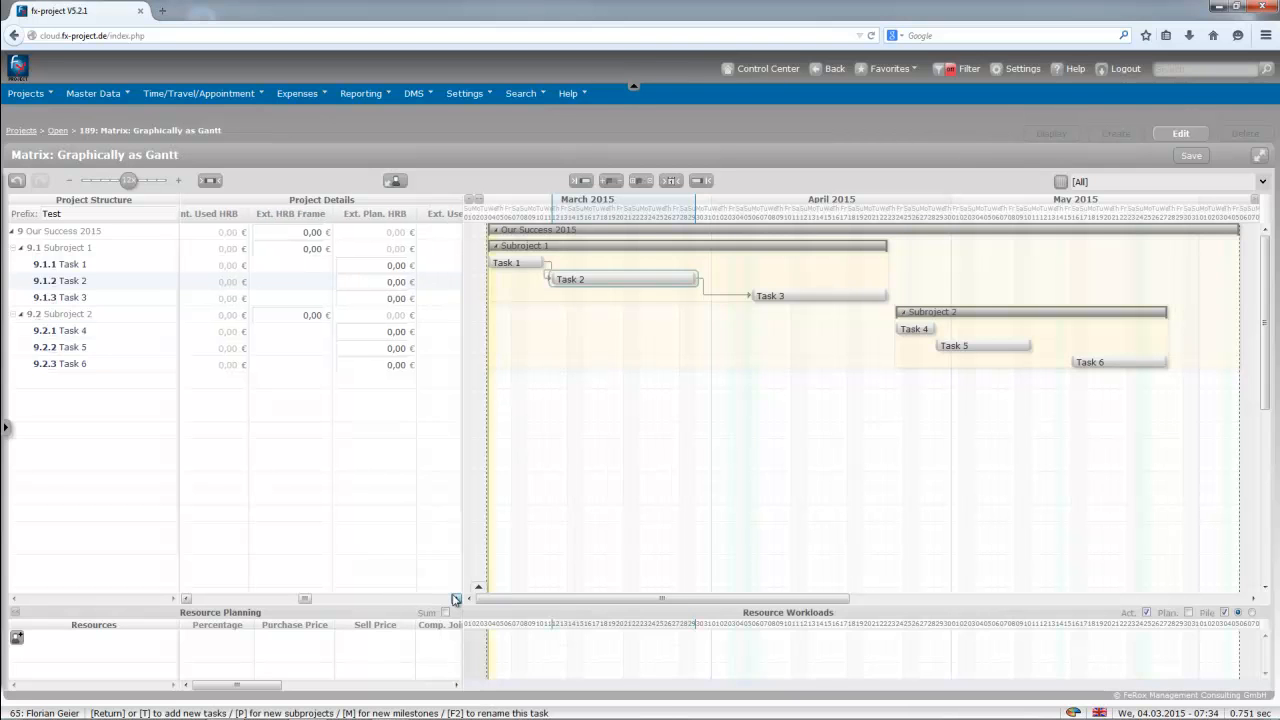
{"action": "left_click_drag", "start_coordinate": [455, 598], "coordinate": [455, 598]}
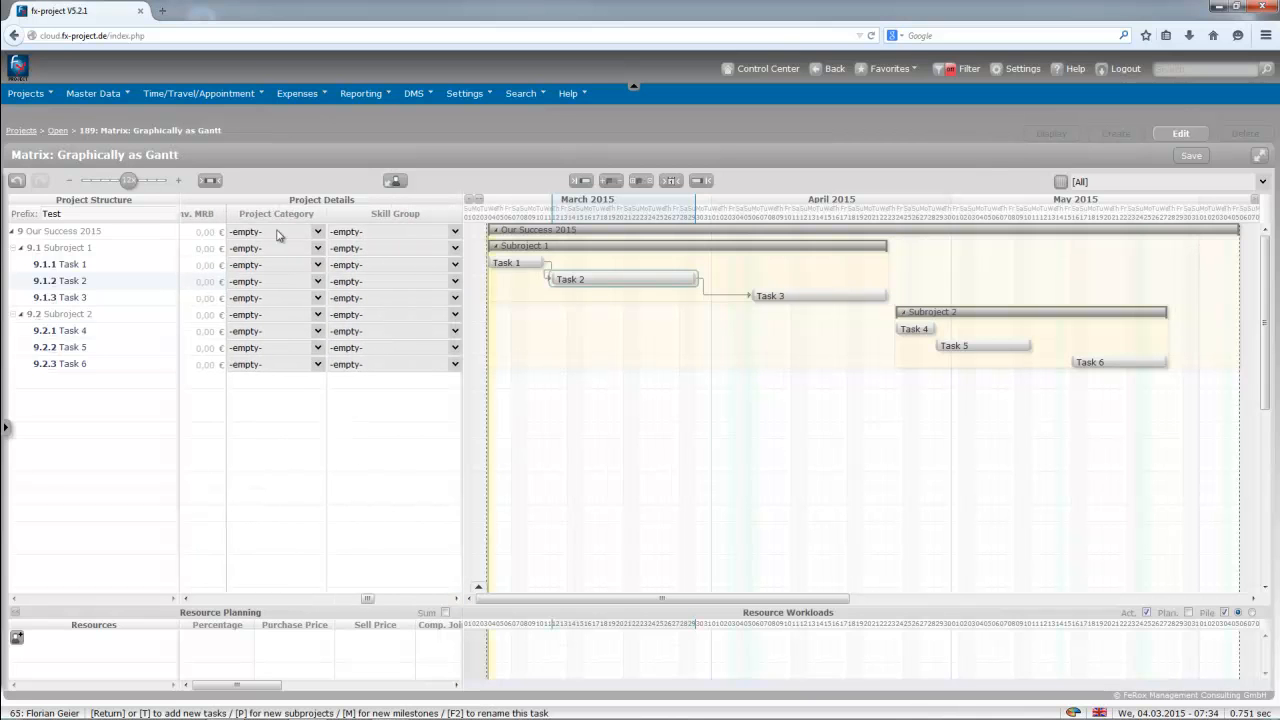
{"action": "left_click_drag", "start_coordinate": [242, 214], "coordinate": [308, 214]}
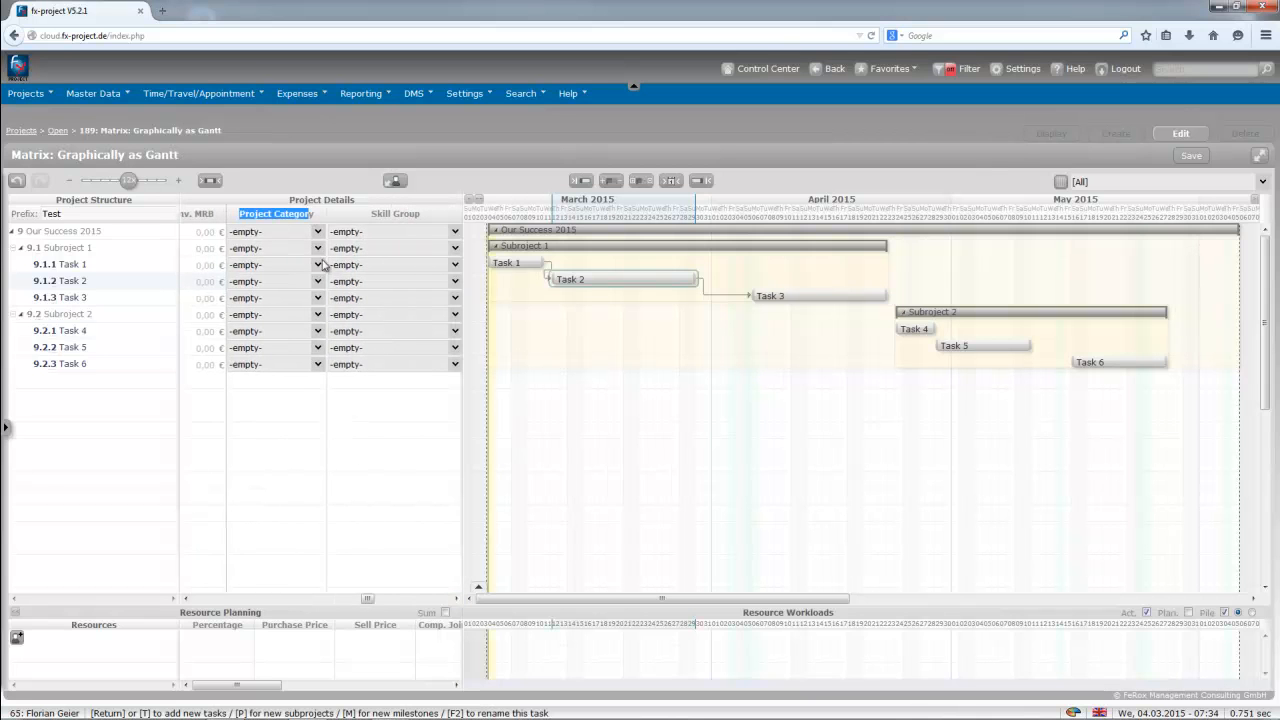
{"action": "left_click", "coordinate": [311, 300]}
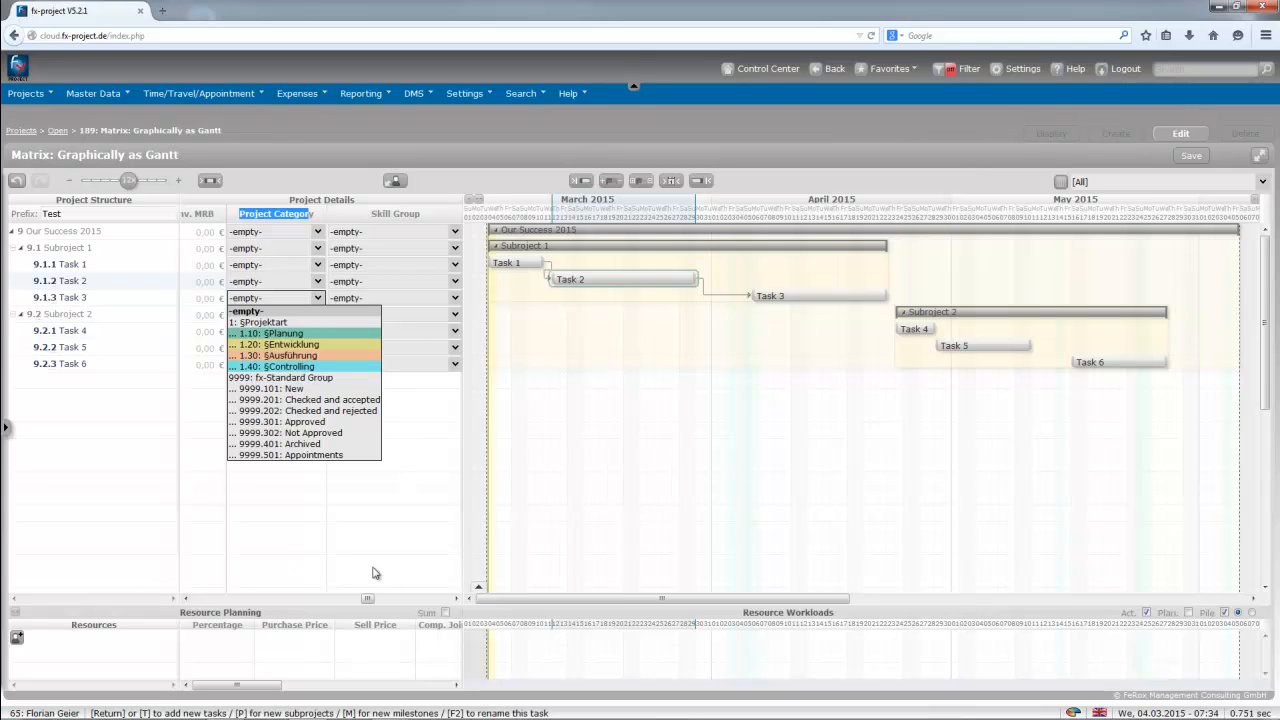
{"action": "left_click", "coordinate": [399, 566]}
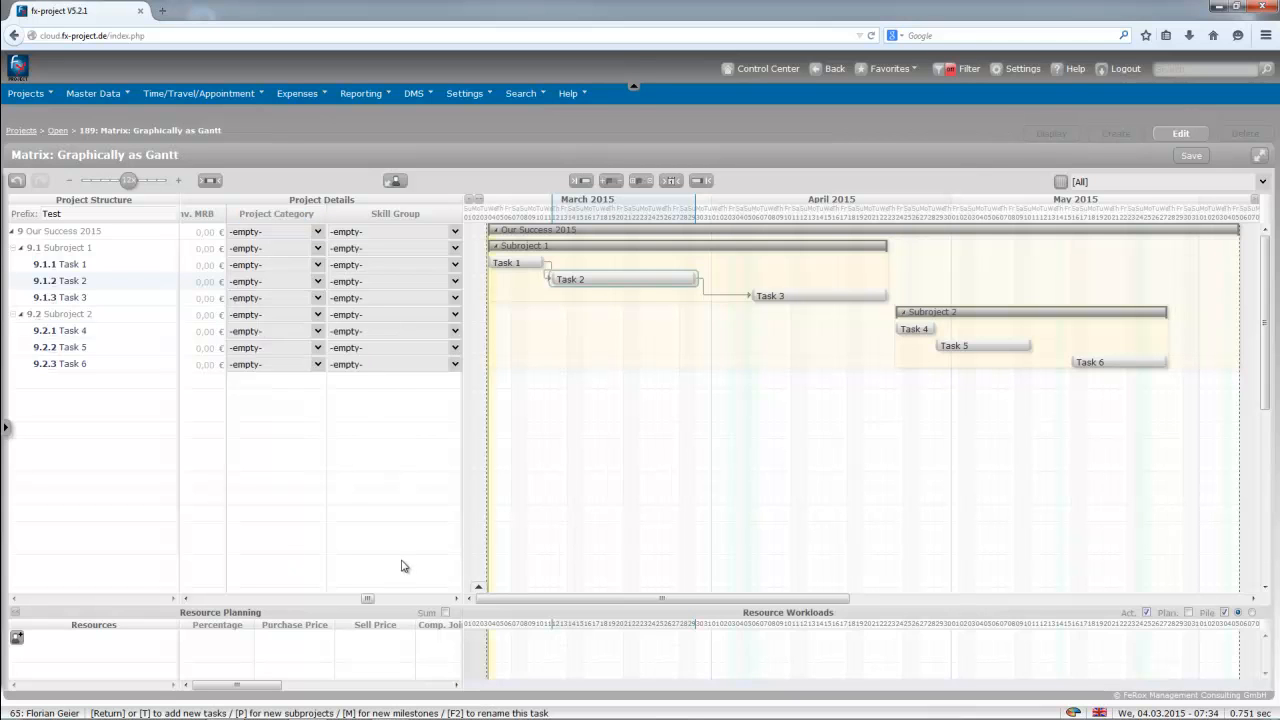
{"action": "left_click", "coordinate": [456, 599]}
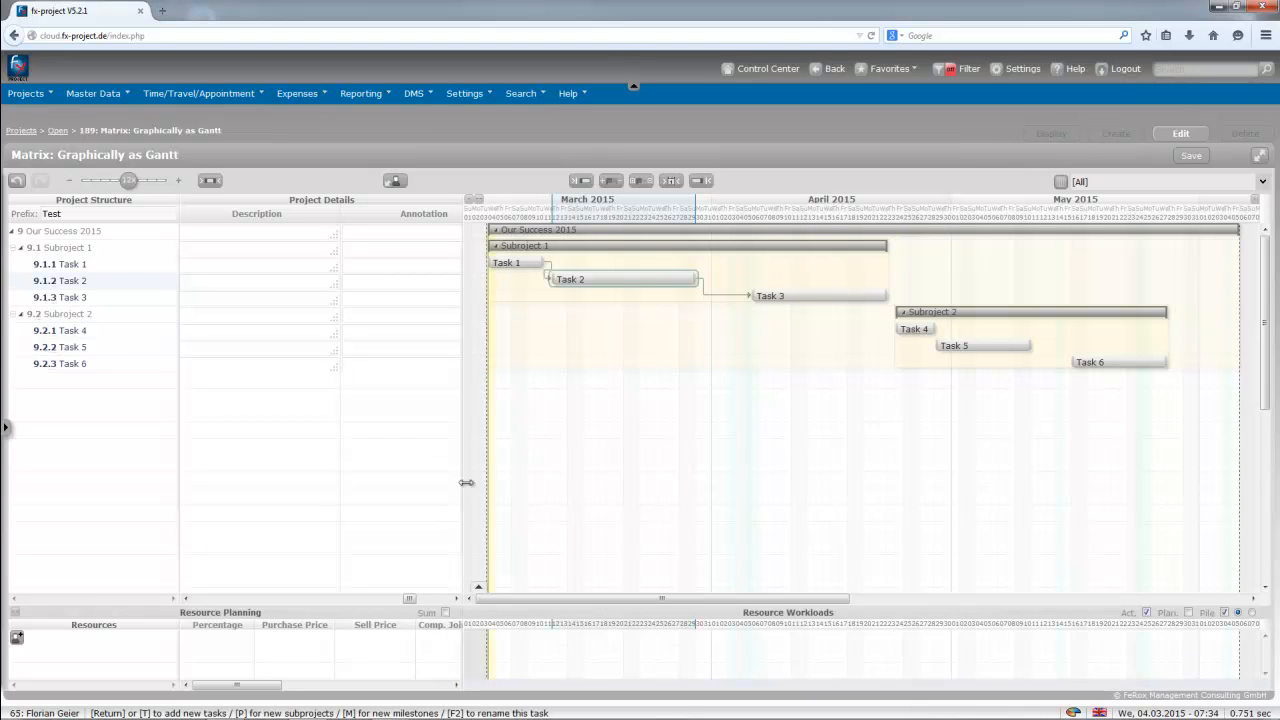
{"action": "left_click", "coordinate": [456, 599]}
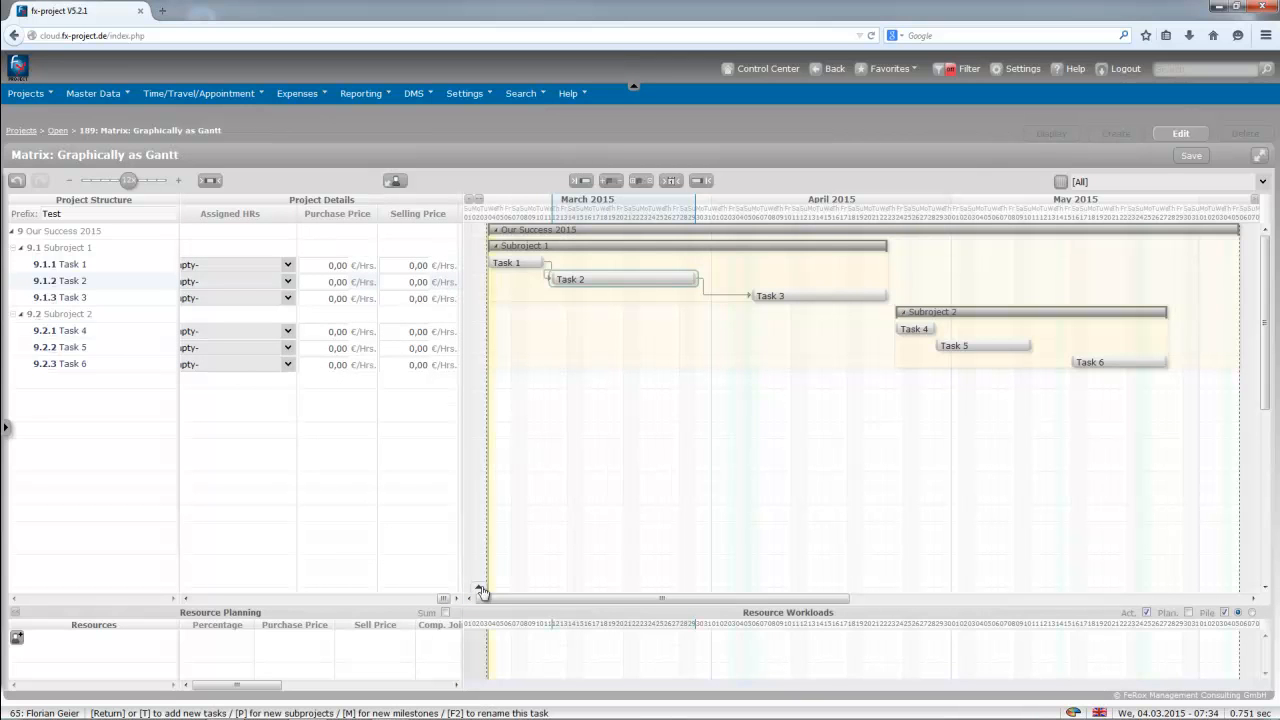
Step: Check the Assigned HRs options for Task 1 and return to the first Project Details columns
{"action": "left_click", "coordinate": [288, 265]}
{"action": "left_click", "coordinate": [288, 266]}
{"action": "left_click", "coordinate": [456, 598]}
{"action": "left_click_drag", "start_coordinate": [447, 606], "coordinate": [199, 604]}
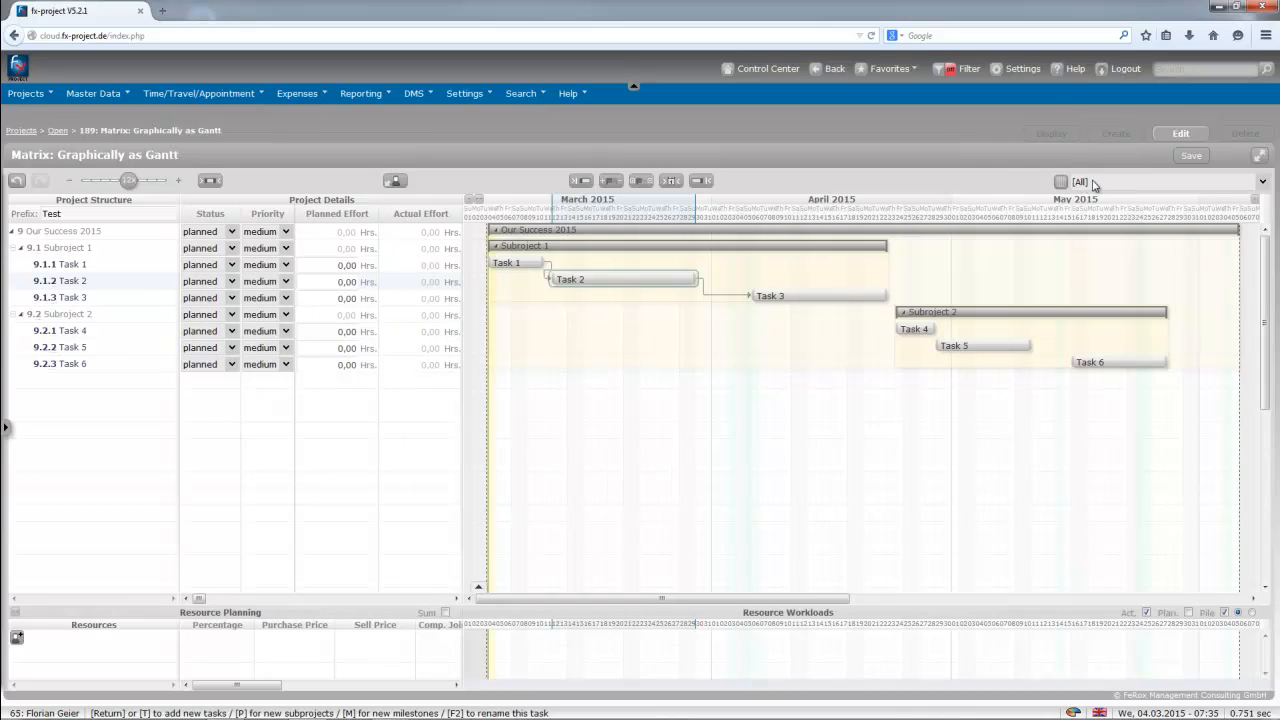
Step: Limit the Project Details columns to Status, Planned Effort, Planned Period of Time and Budget Type
{"action": "left_click", "coordinate": [1085, 182]}
{"action": "left_click", "coordinate": [1061, 182]}
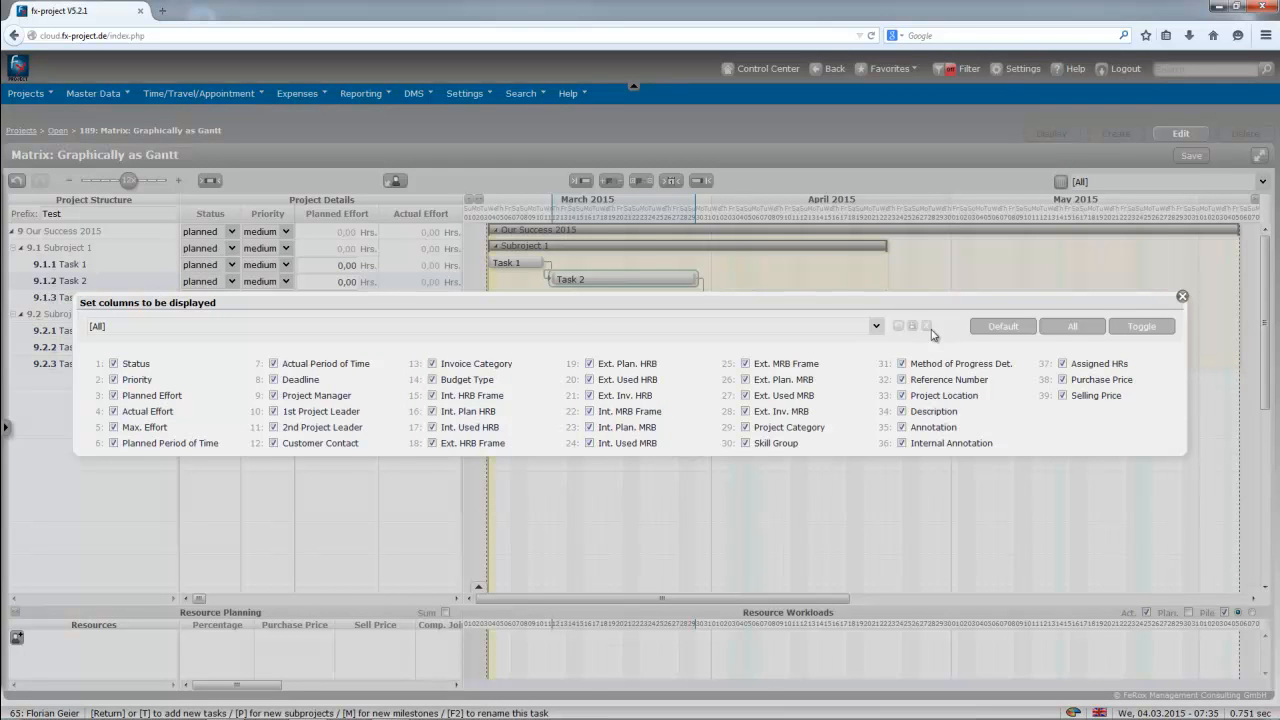
{"action": "left_click", "coordinate": [1141, 326]}
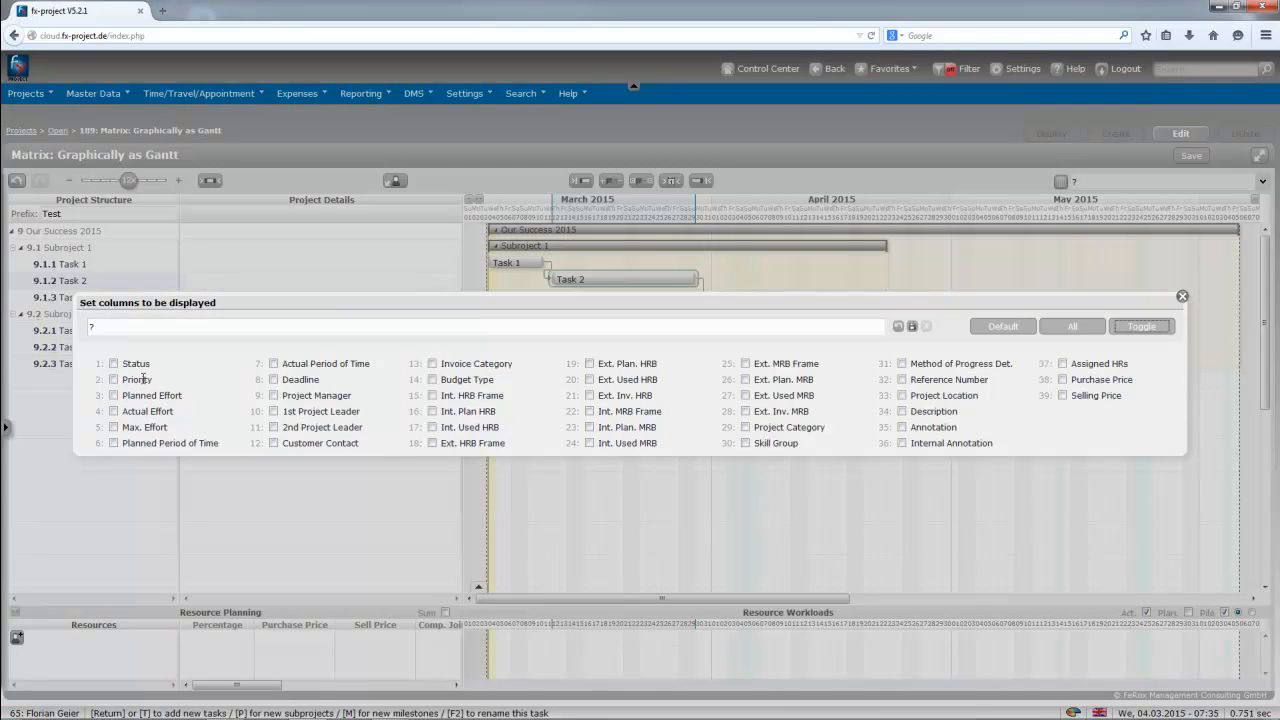
{"action": "left_click", "coordinate": [114, 364]}
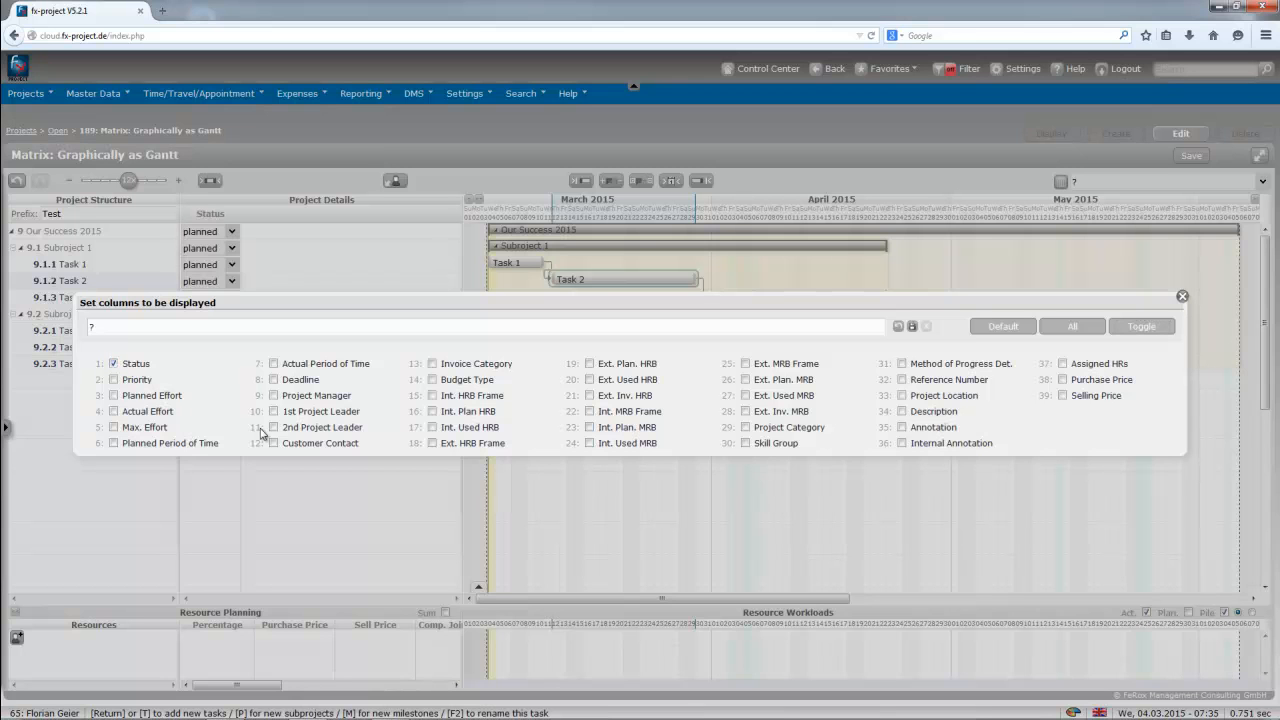
{"action": "left_click", "coordinate": [116, 446]}
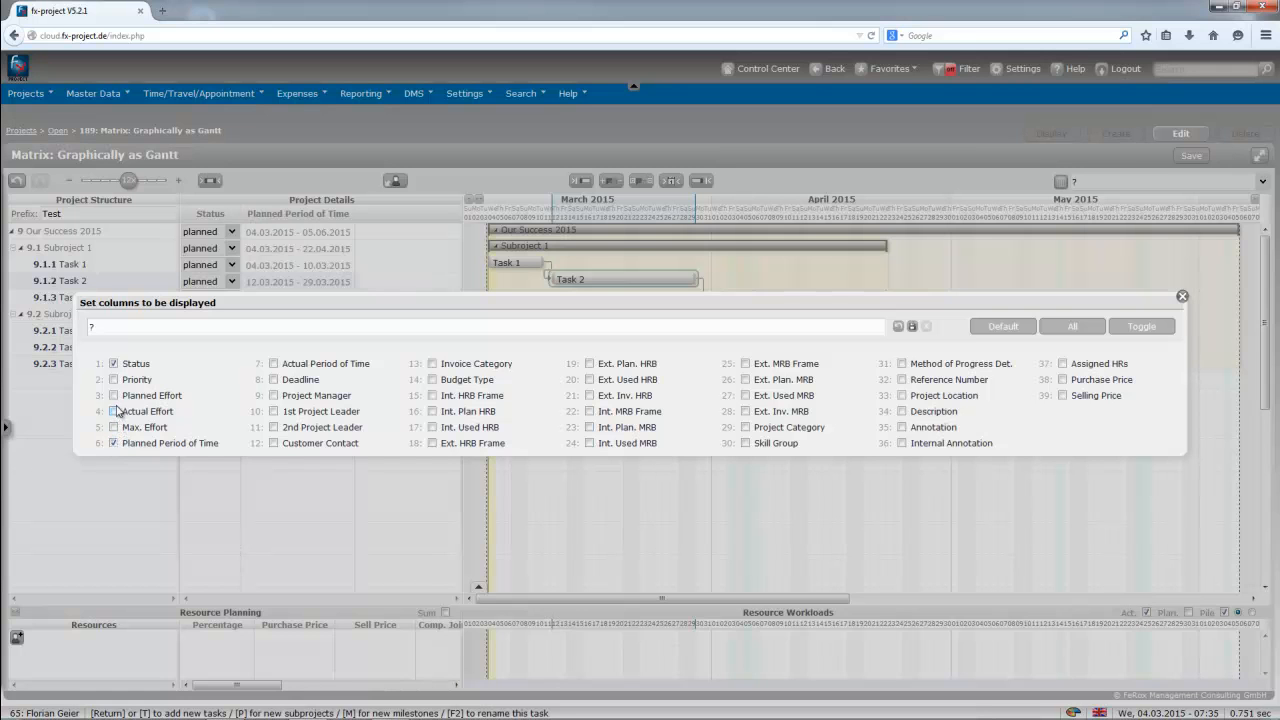
{"action": "left_click", "coordinate": [114, 396]}
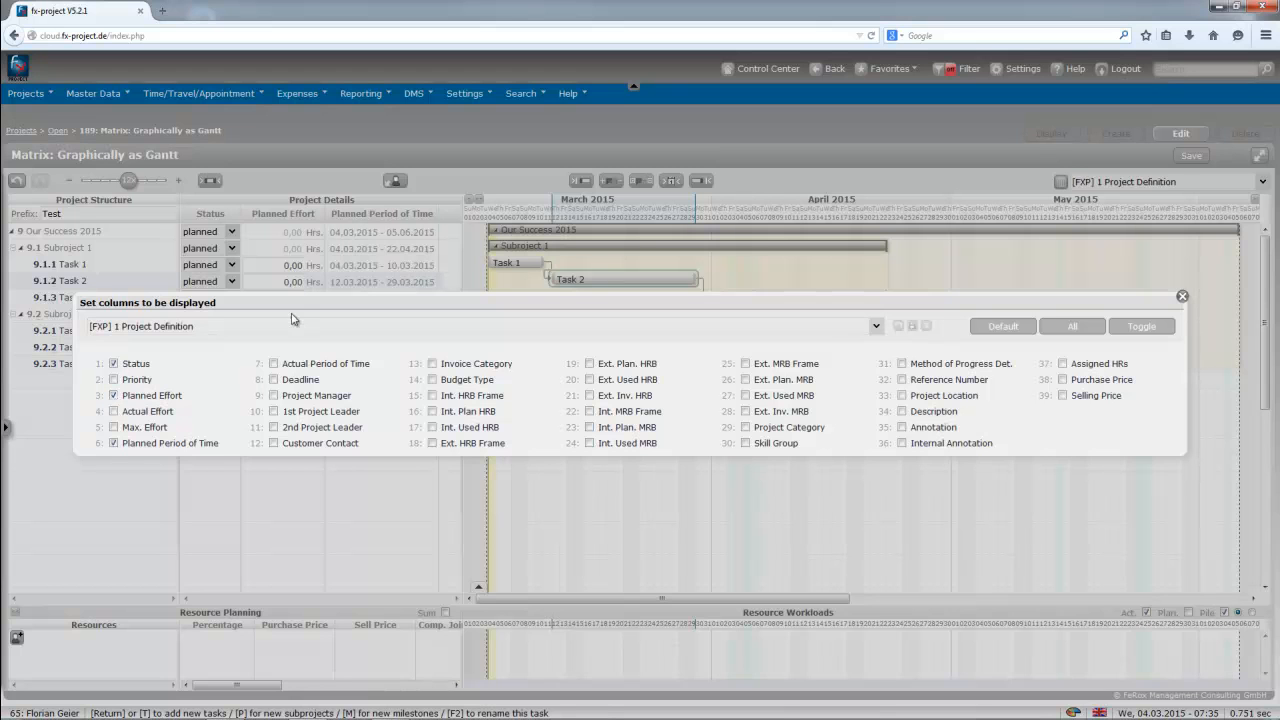
{"action": "left_click", "coordinate": [432, 380]}
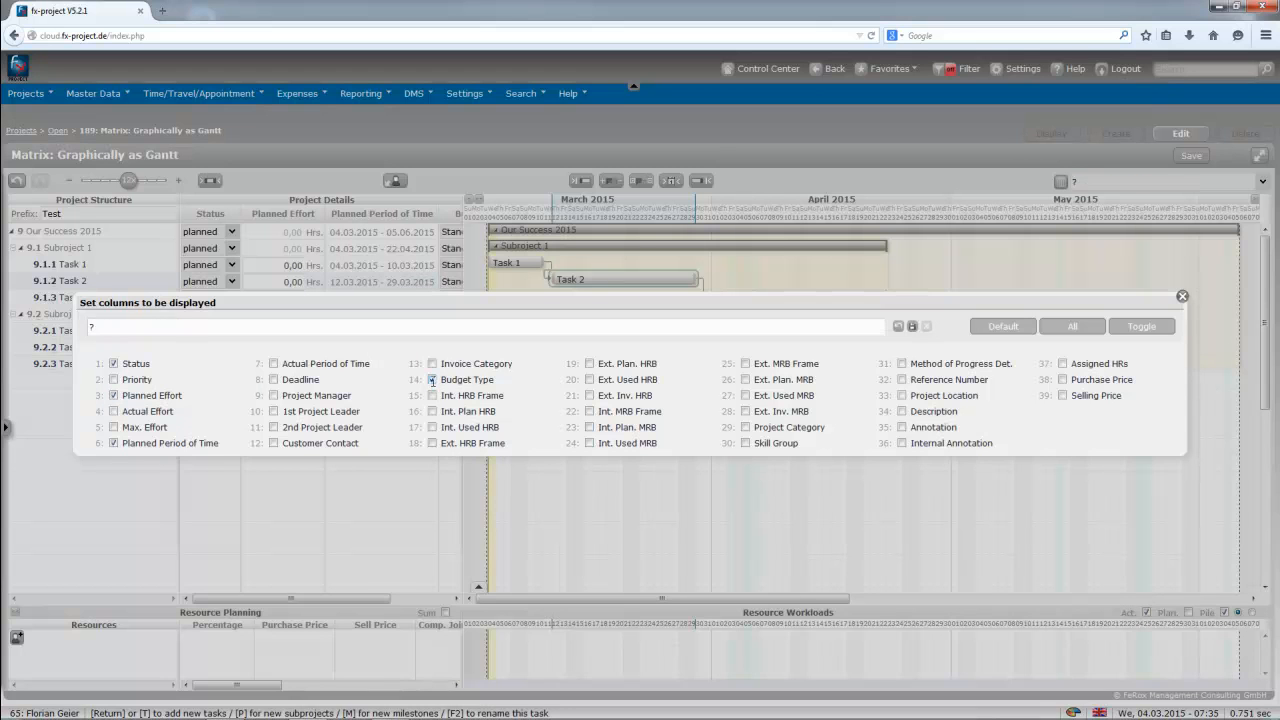
Step: Save the current column selection as a custom view named "Example 1" and close the column settings
{"action": "left_click", "coordinate": [91, 327]}
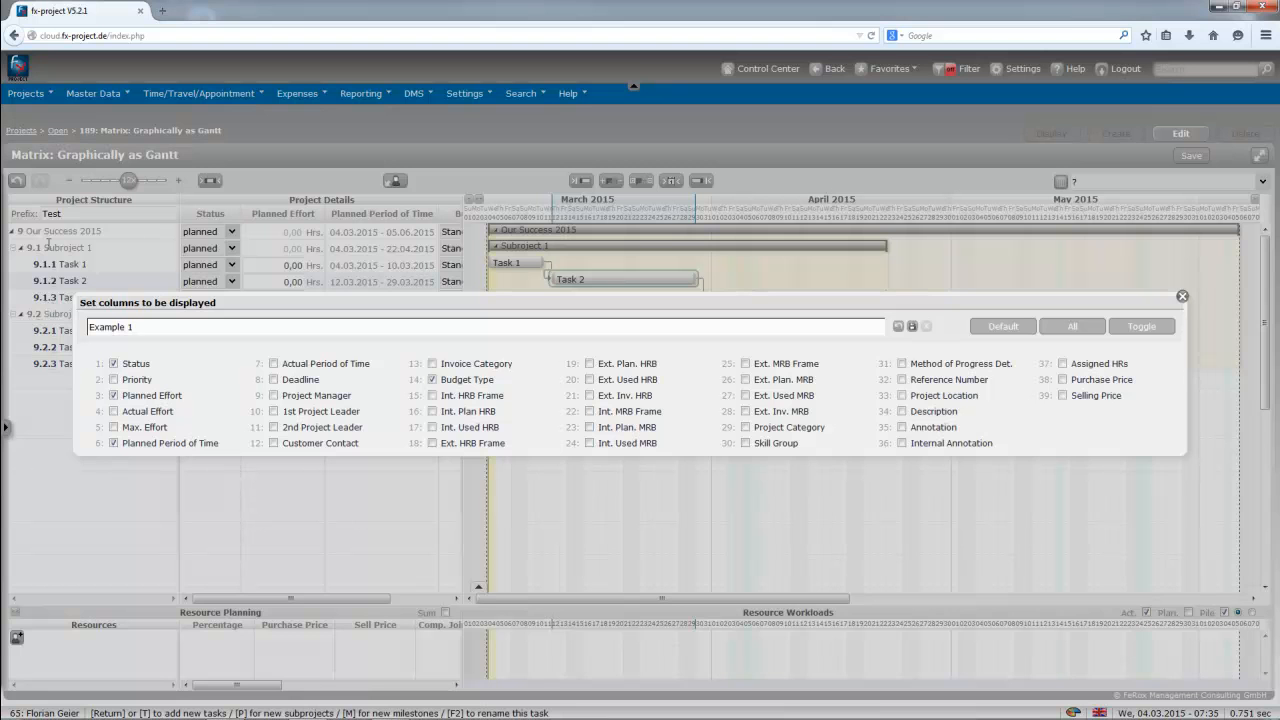
{"action": "left_click", "coordinate": [912, 327]}
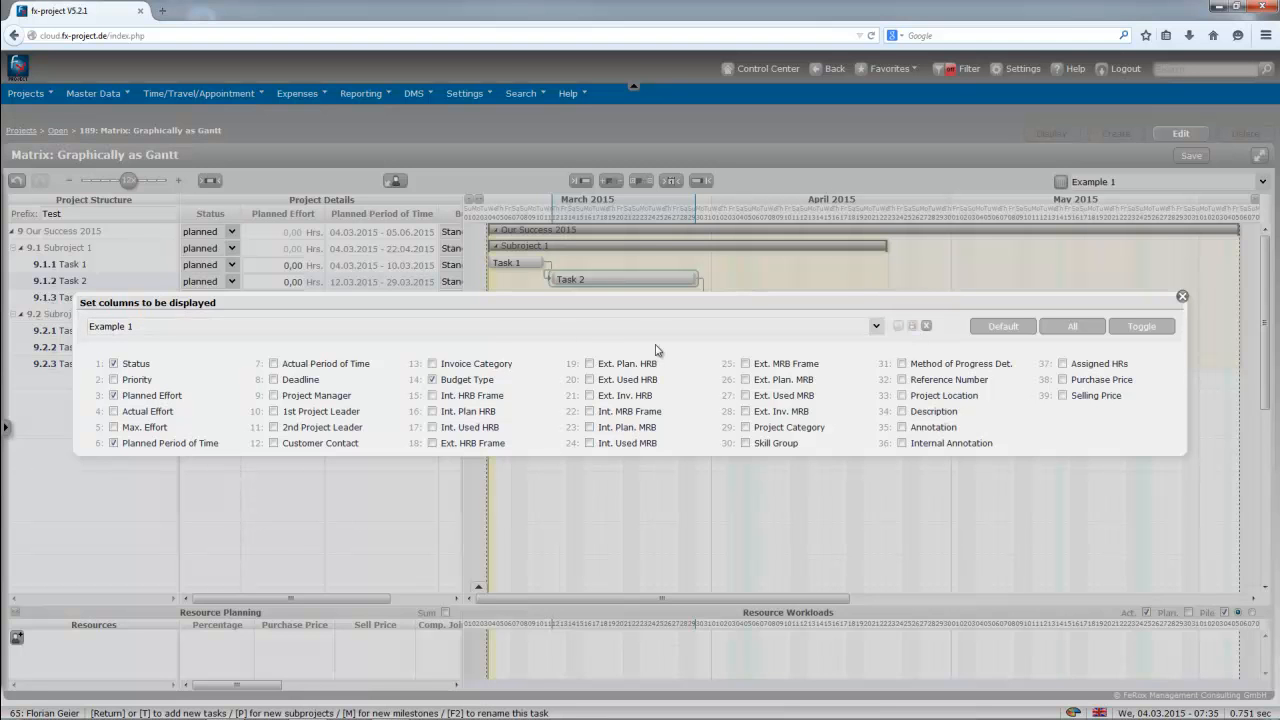
{"action": "left_click", "coordinate": [1181, 299]}
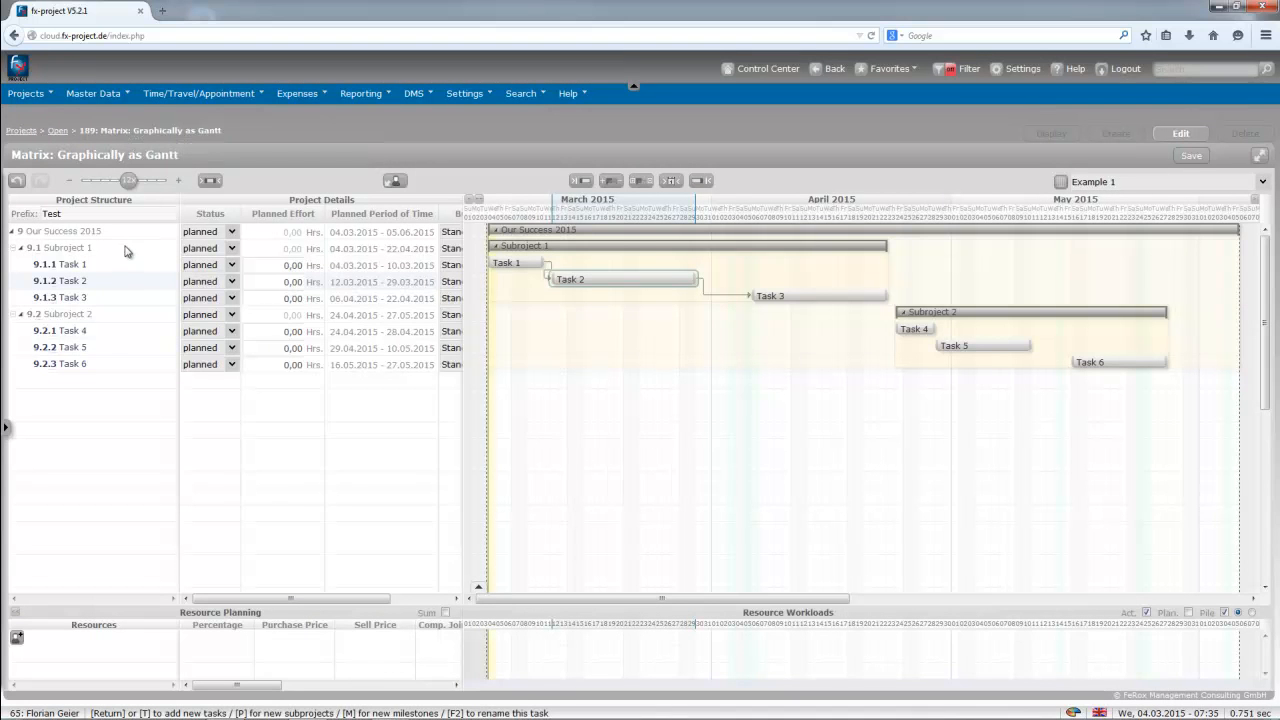
Step: Compare the "[FXP] 5 Project Status" and "[FXP] 4 Resources" column views, returning to "Example 1"
{"action": "left_click", "coordinate": [1088, 184]}
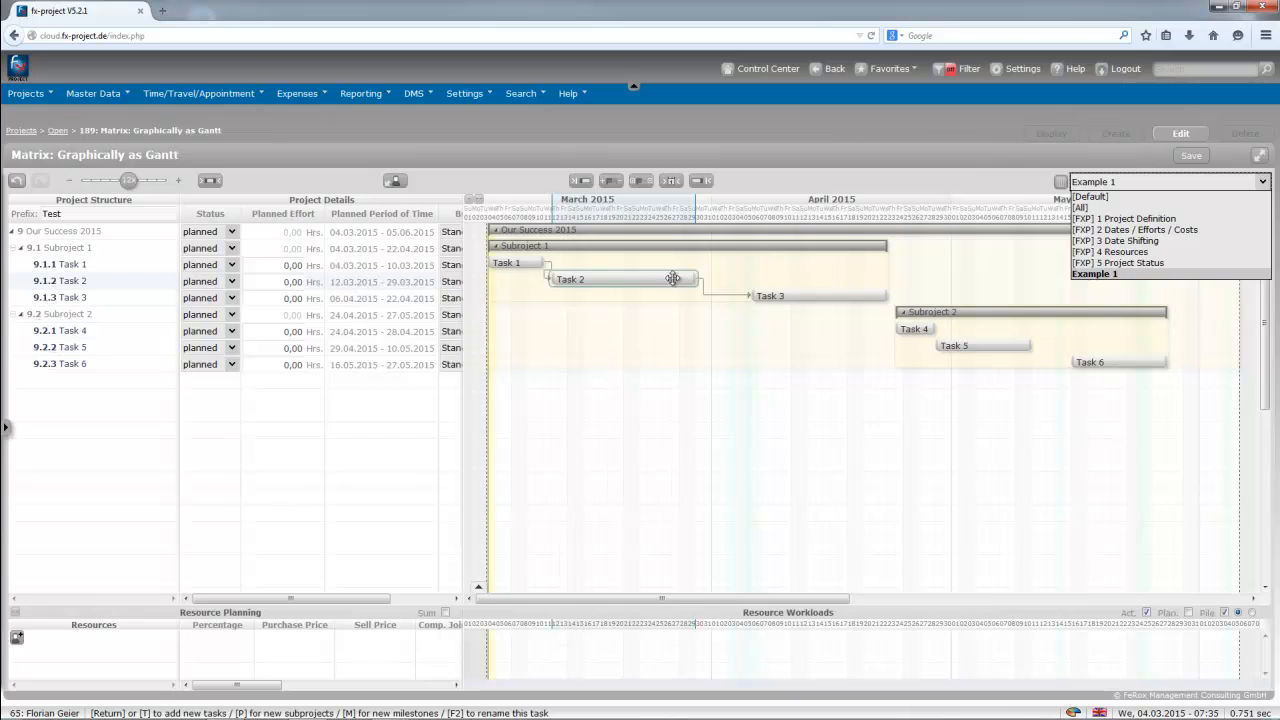
{"action": "left_click", "coordinate": [1128, 264]}
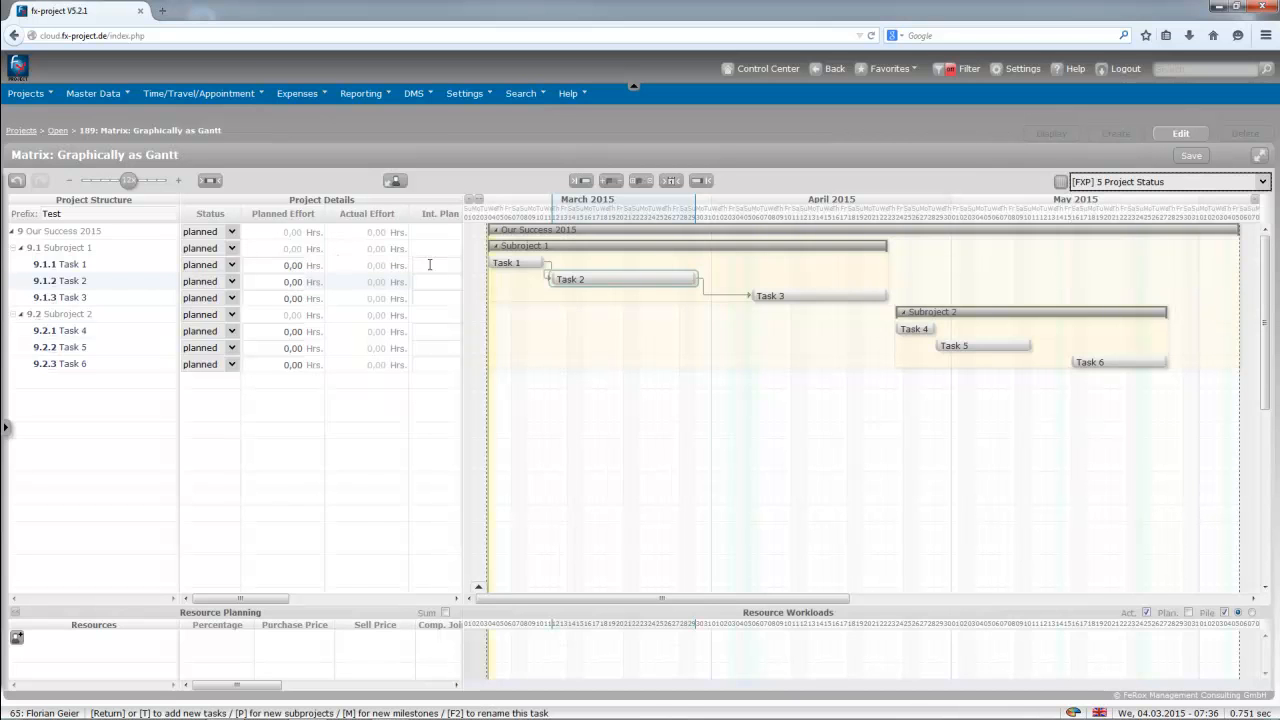
{"action": "left_click", "coordinate": [1140, 189]}
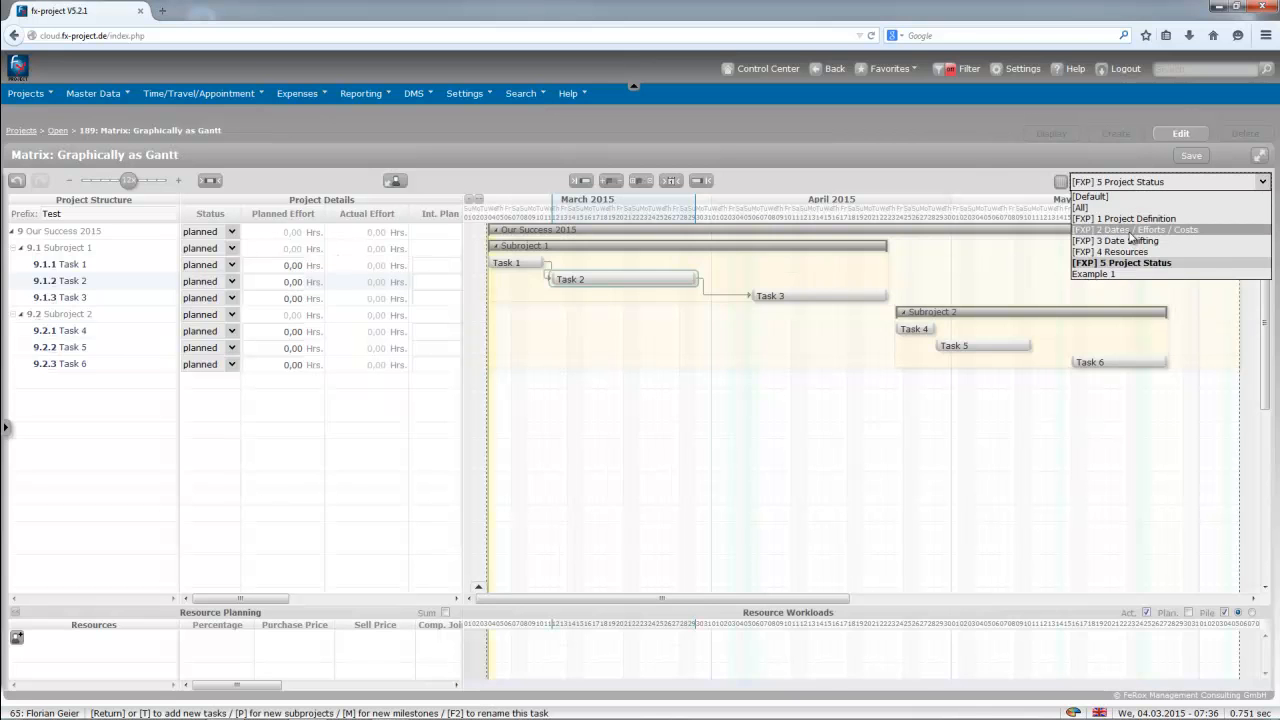
{"action": "left_click", "coordinate": [1131, 254]}
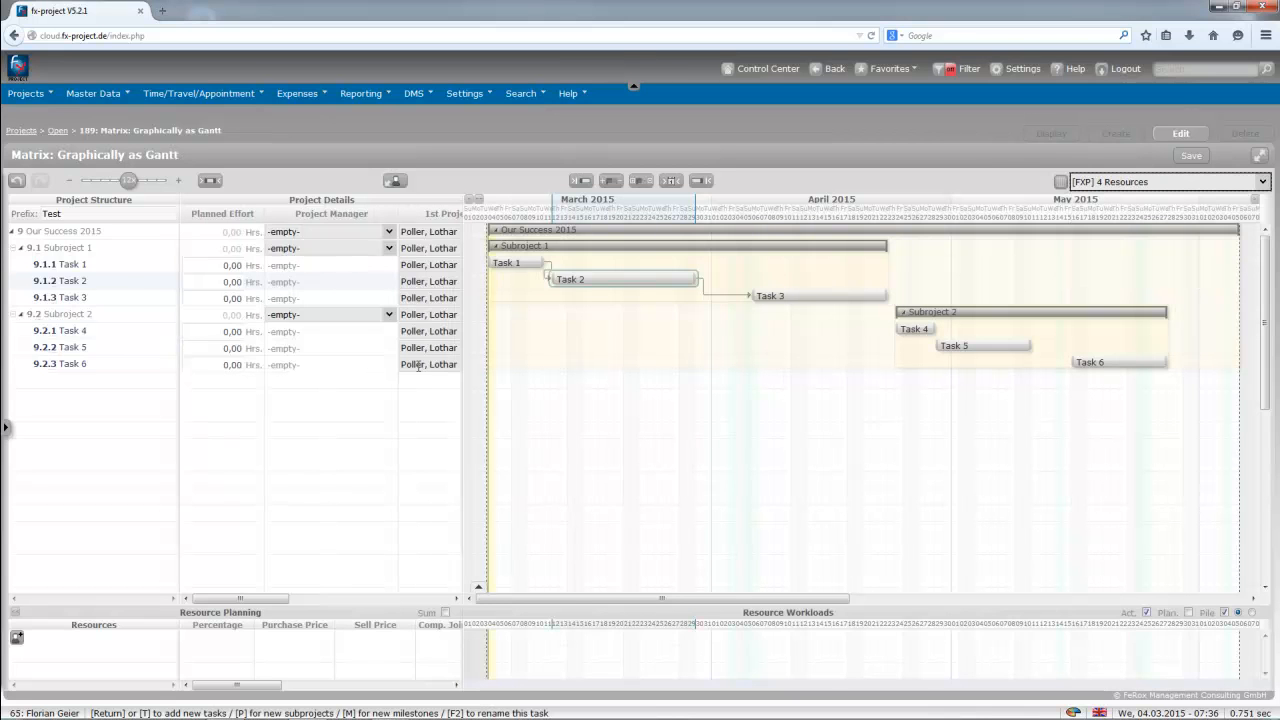
{"action": "left_click", "coordinate": [1120, 190]}
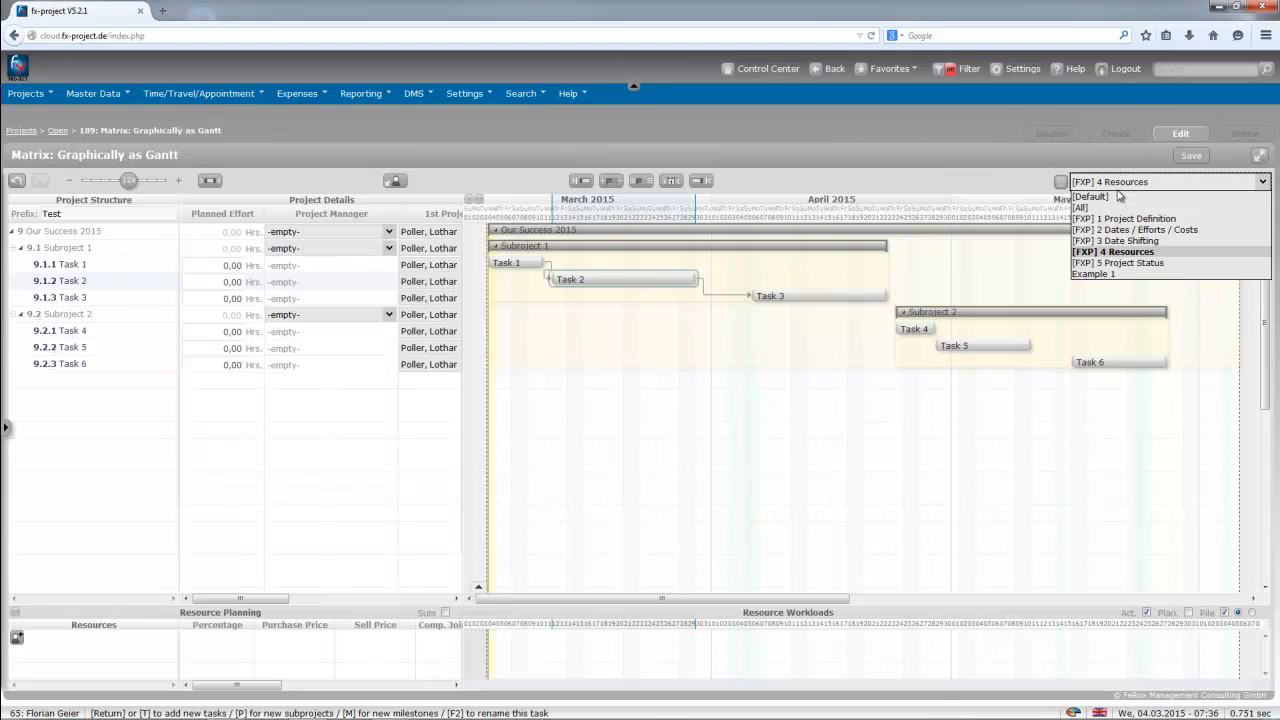
{"action": "left_click", "coordinate": [1100, 274]}
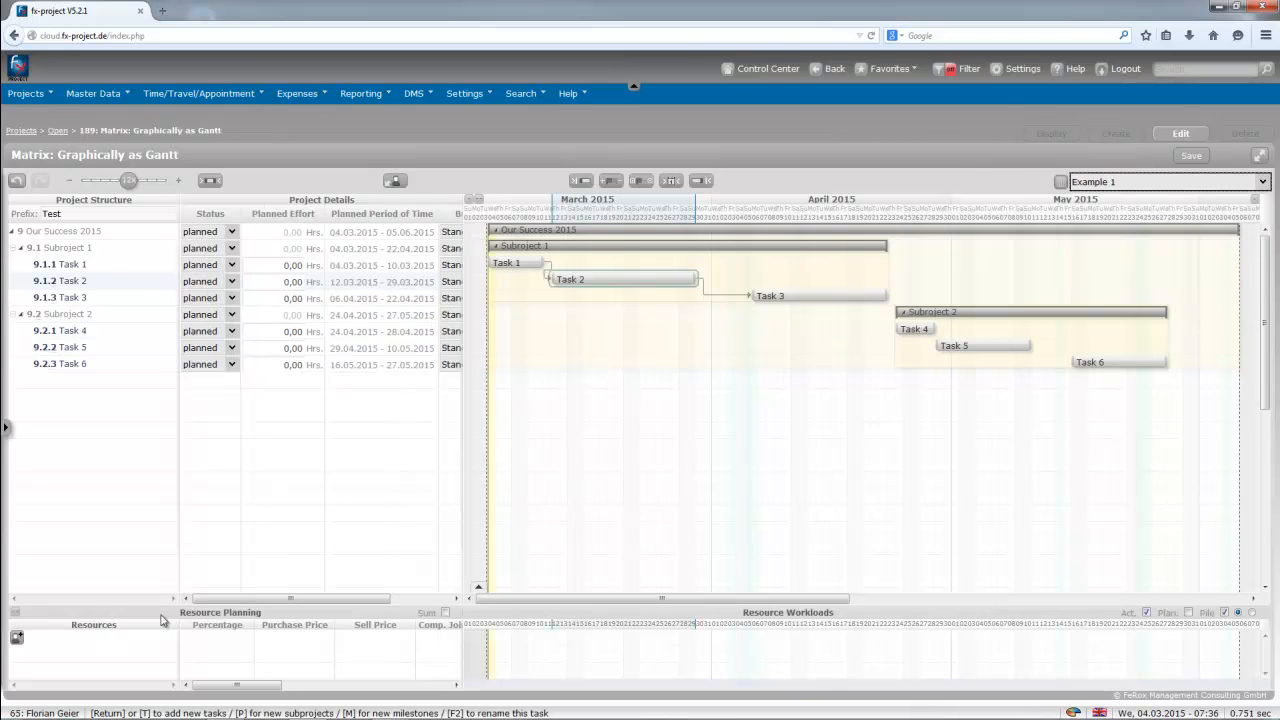
Step: Enlarge the Resource Planning area below the project structure and save the Gantt matrix
{"action": "left_click_drag", "start_coordinate": [160, 608], "coordinate": [205, 512]}
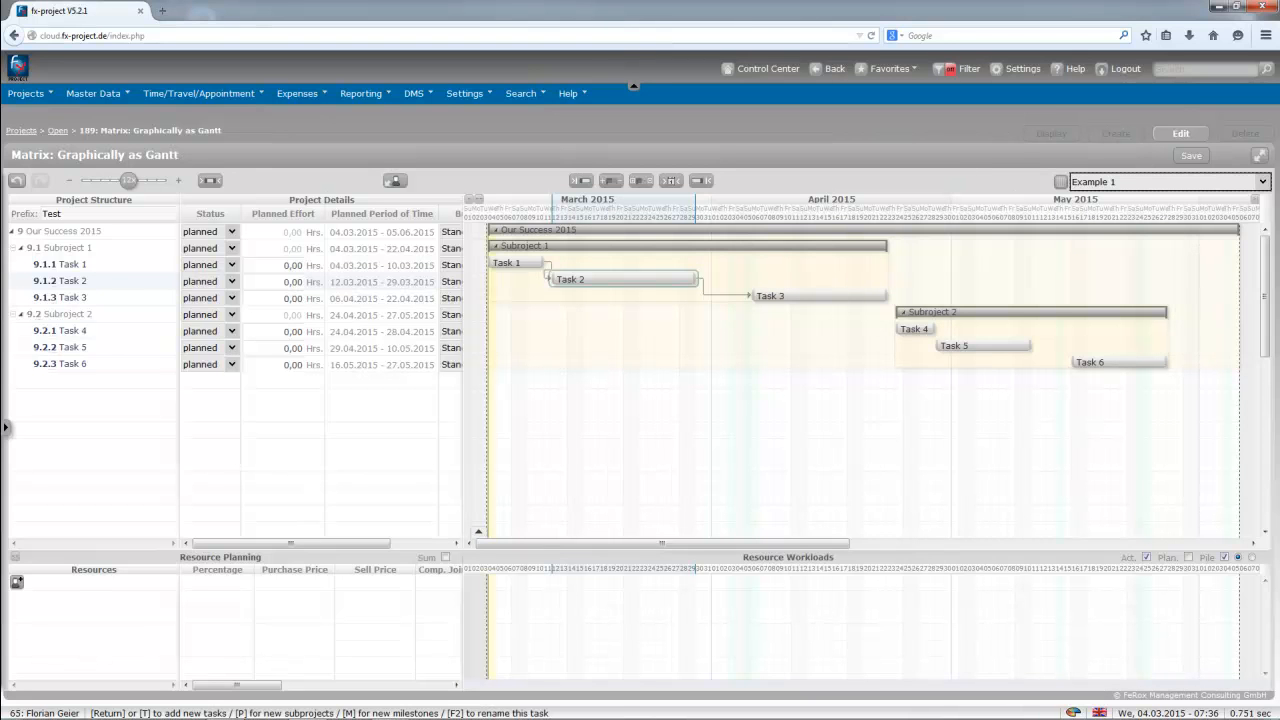
{"action": "left_click", "coordinate": [1192, 159]}
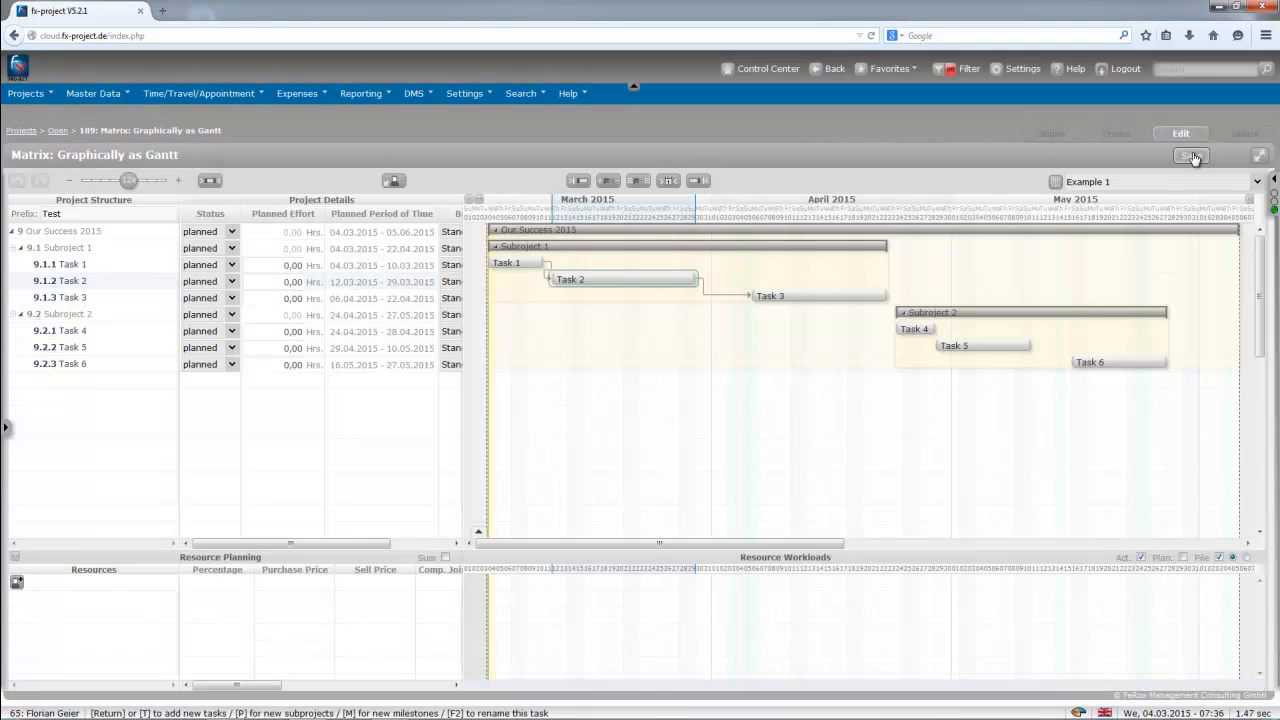
{"action": "left_click", "coordinate": [396, 181]}
{"action": "left_click", "coordinate": [396, 181]}
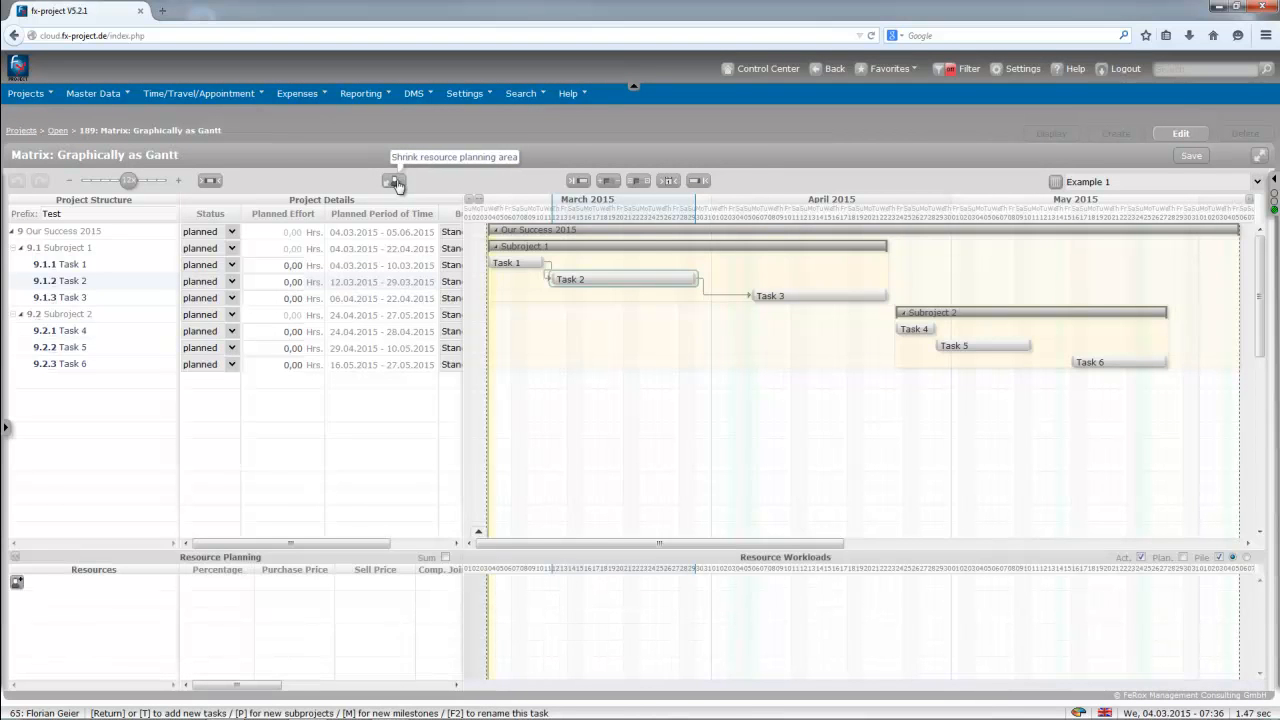
Step: Allocate the internal (PL) resource from the resource pool to Task 1
{"action": "left_click", "coordinate": [514, 263]}
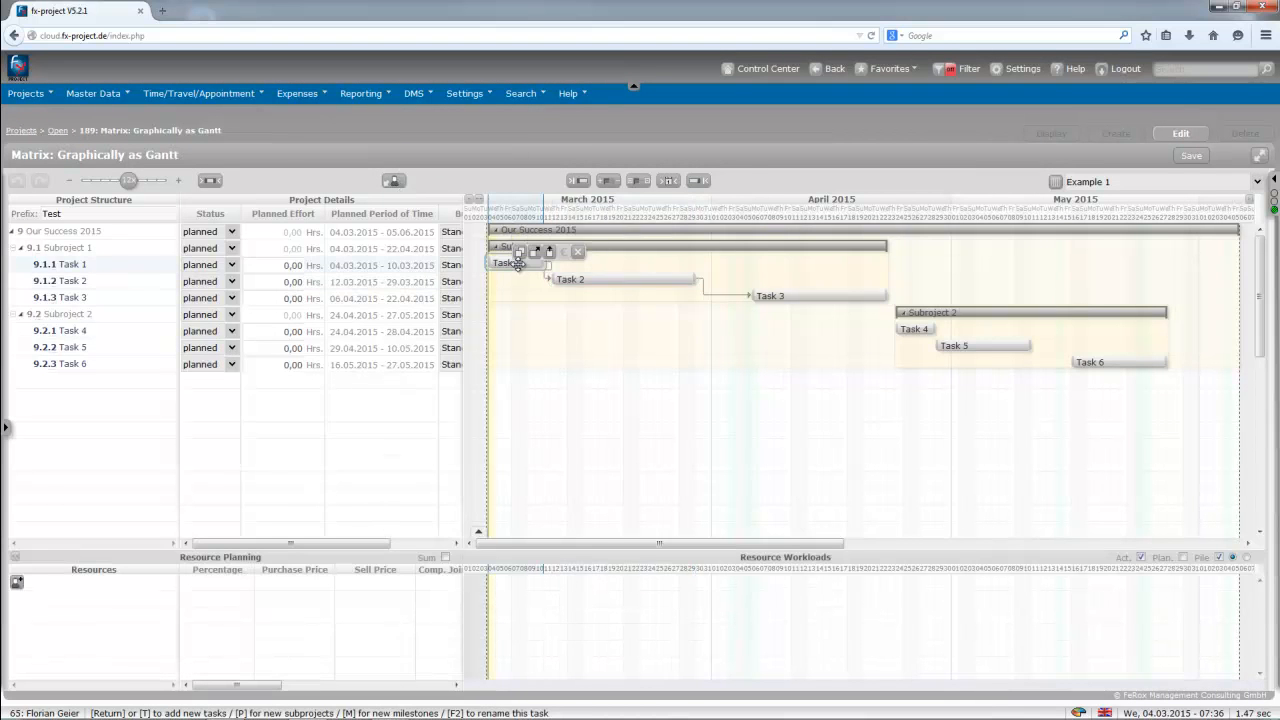
{"action": "left_click", "coordinate": [16, 581]}
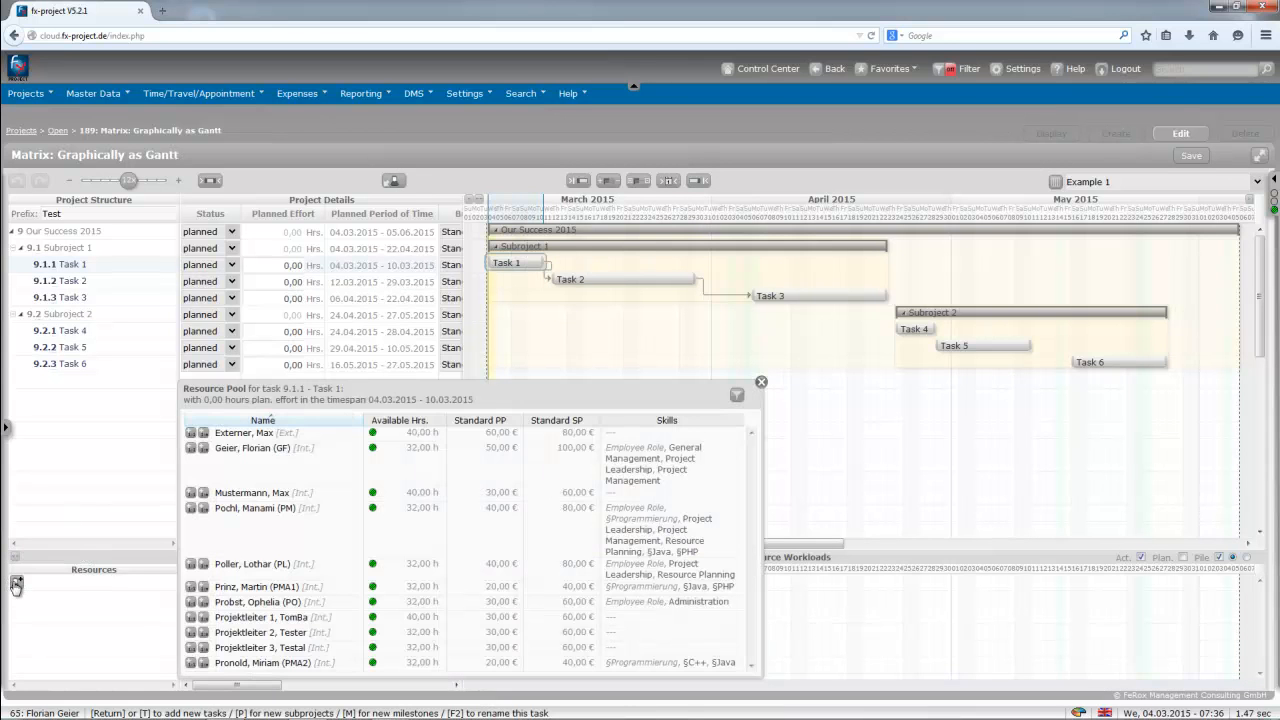
{"action": "left_click_drag", "start_coordinate": [375, 395], "coordinate": [489, 350]}
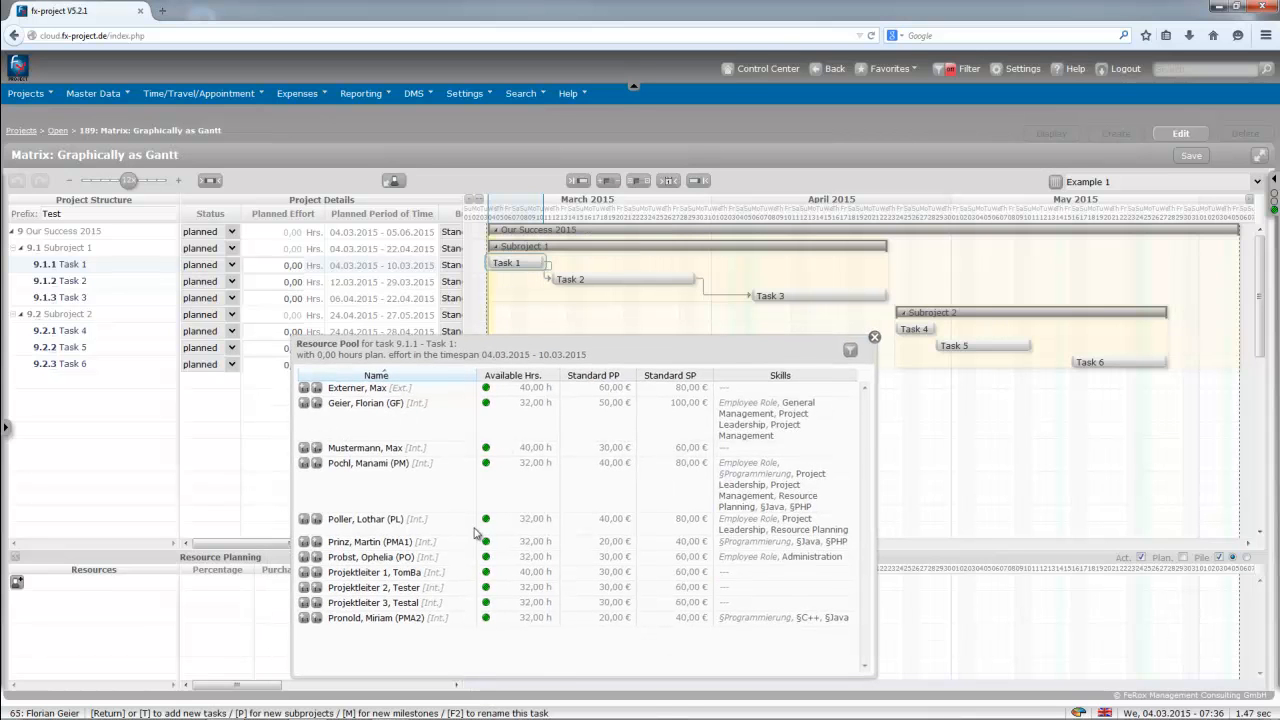
{"action": "left_click", "coordinate": [304, 520]}
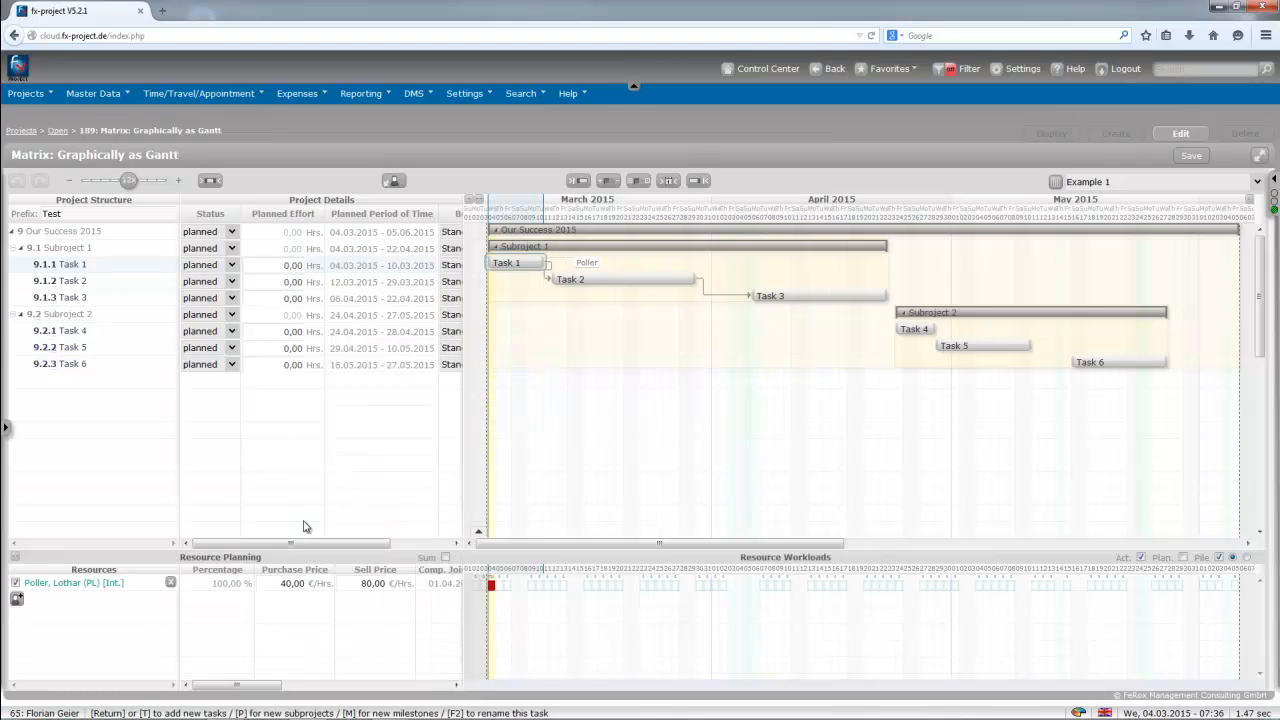
Step: Allocate the internal (PMA2) and (PMA1) resources from the resource pool to Task 2
{"action": "left_click", "coordinate": [571, 280]}
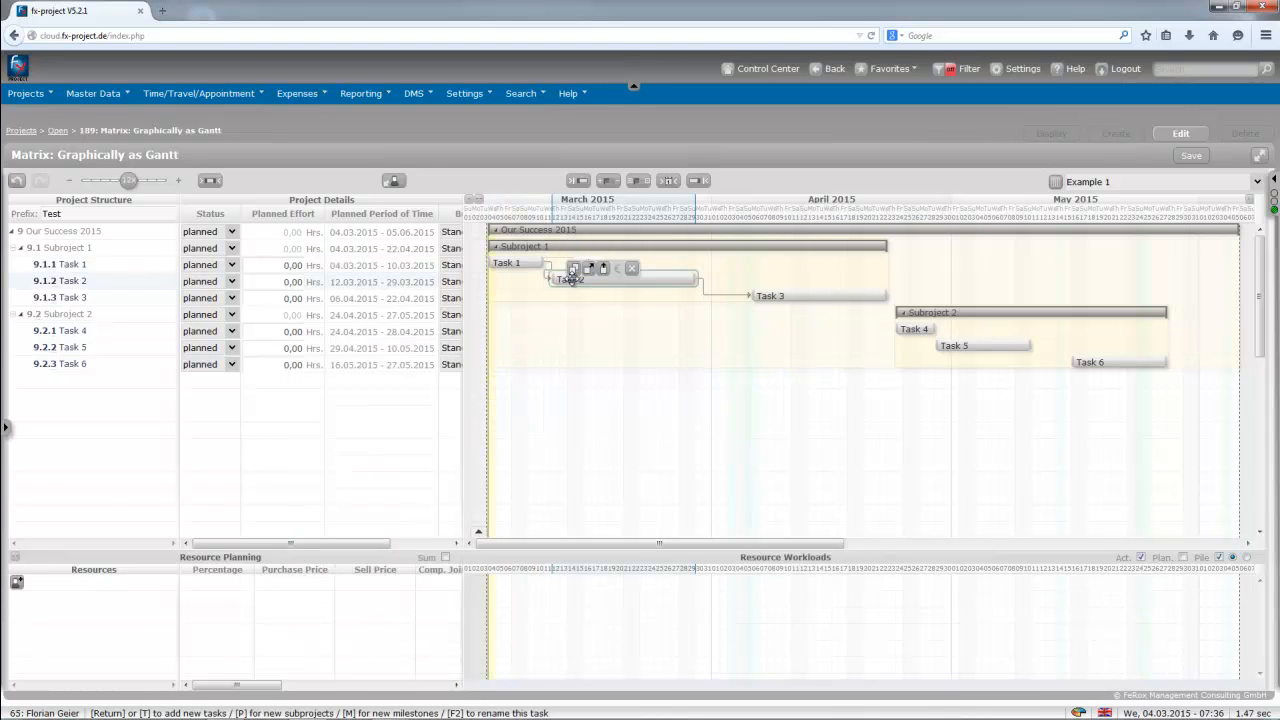
{"action": "left_click", "coordinate": [14, 584]}
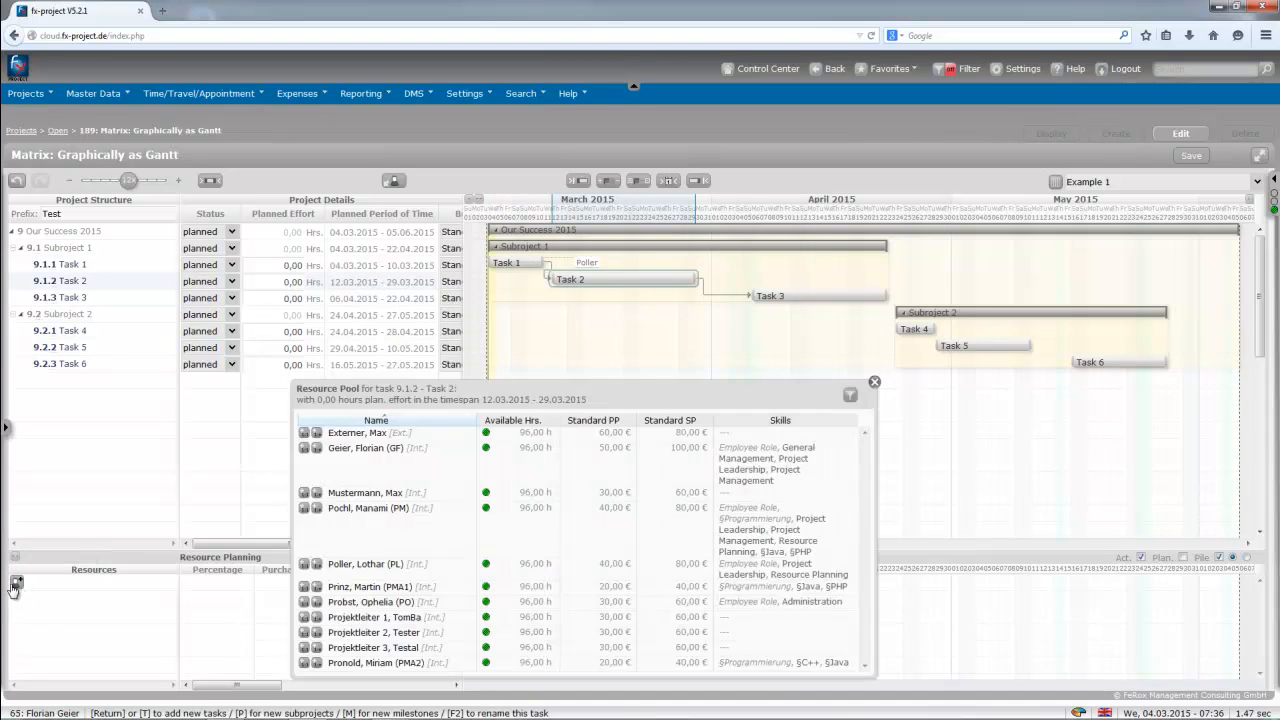
{"action": "left_click", "coordinate": [316, 663]}
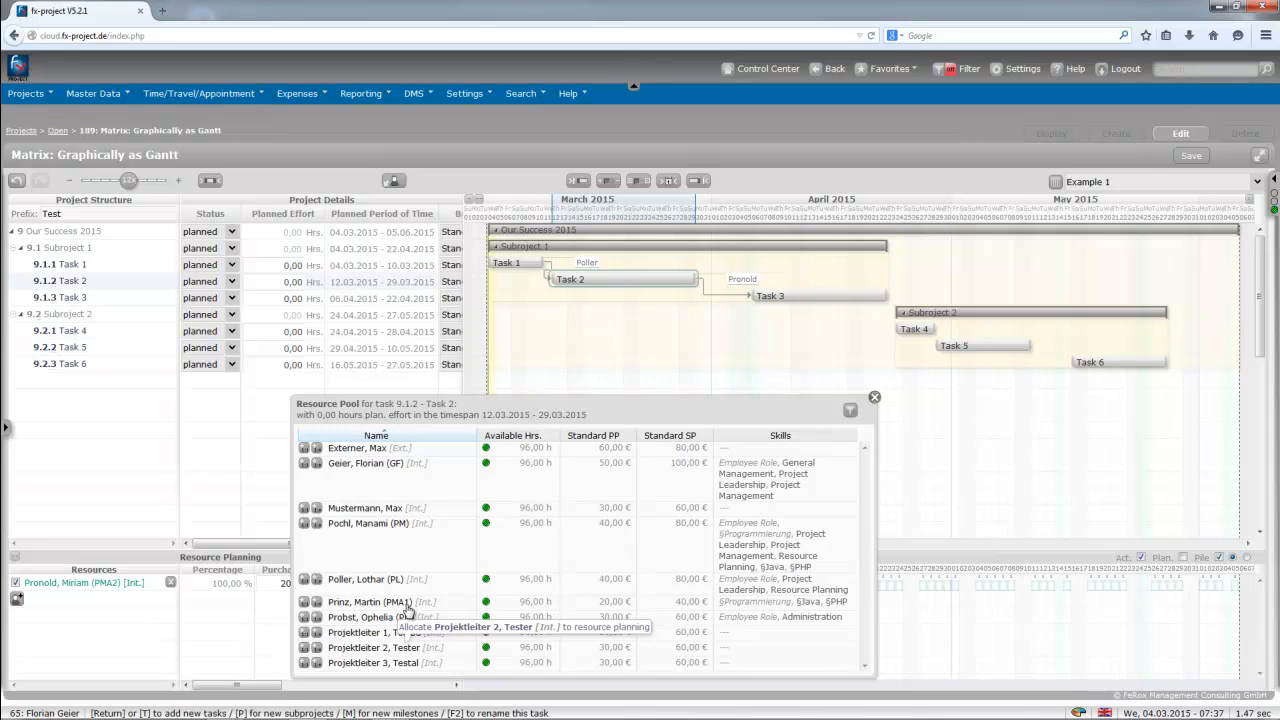
{"action": "left_click", "coordinate": [303, 603]}
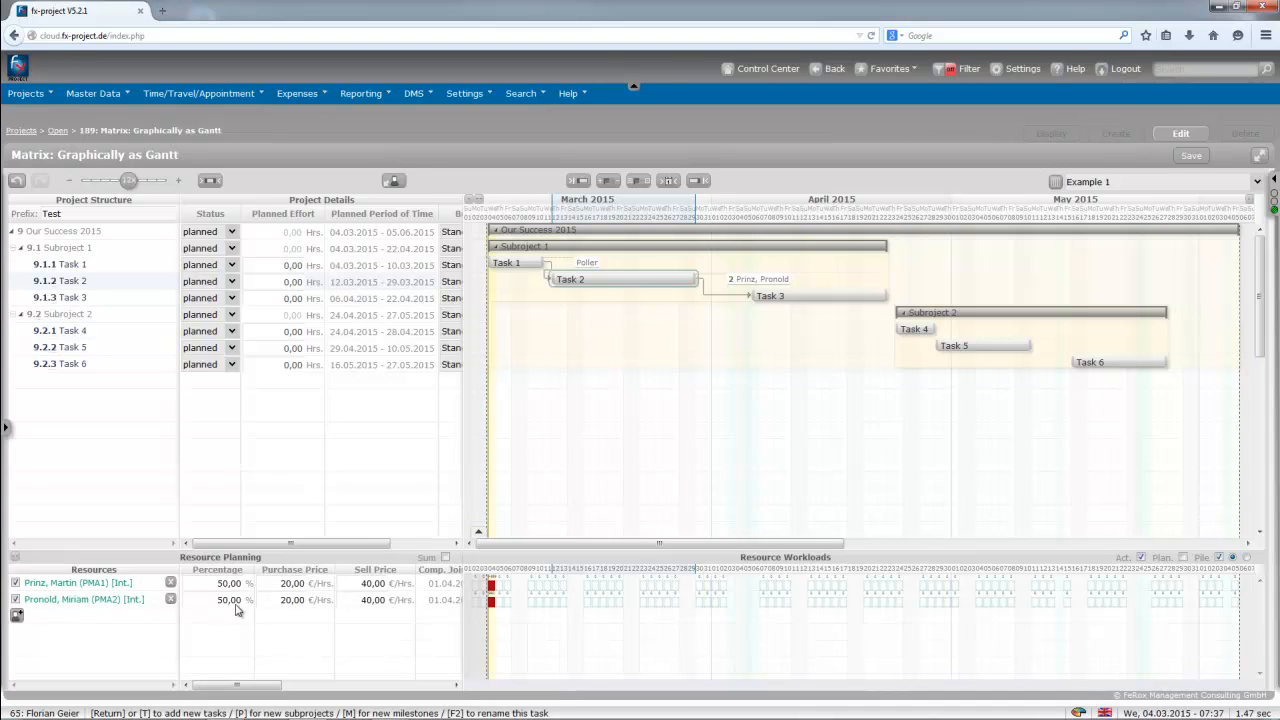
Step: Allocate the internal resource listed directly after the (GF) entry in the resource pool to Task 3
{"action": "left_click", "coordinate": [800, 295]}
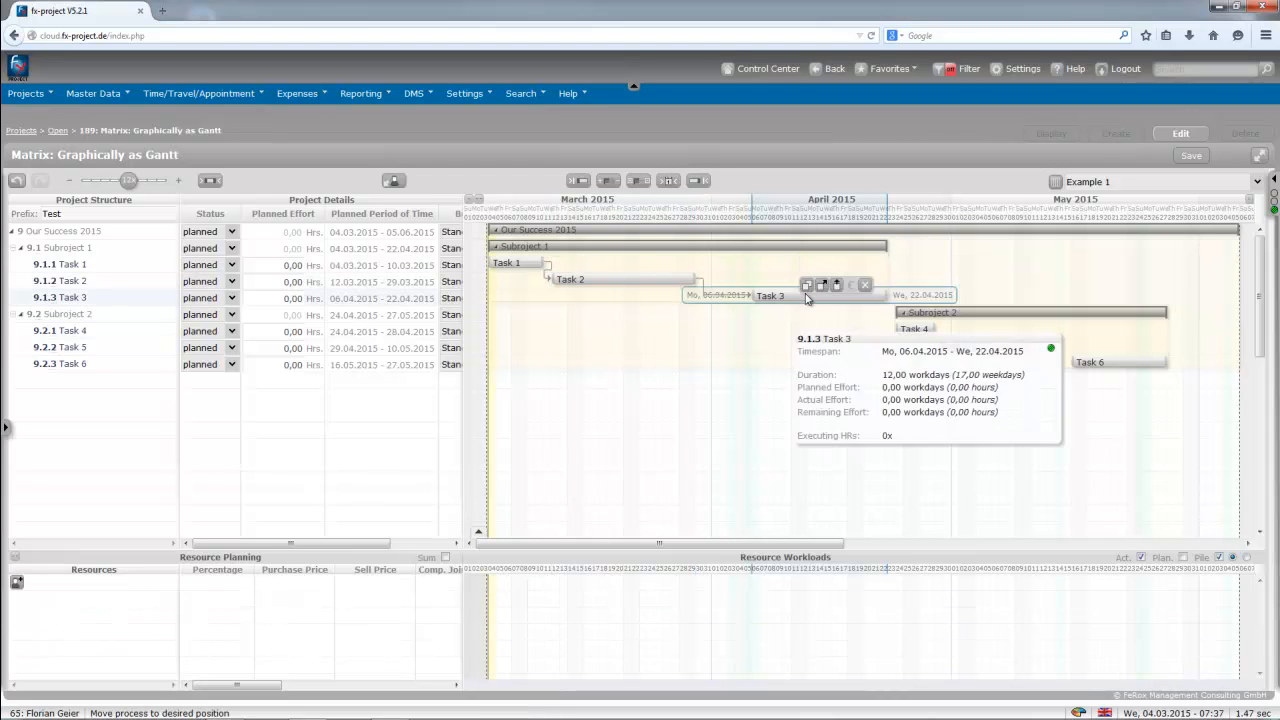
{"action": "left_click", "coordinate": [16, 583]}
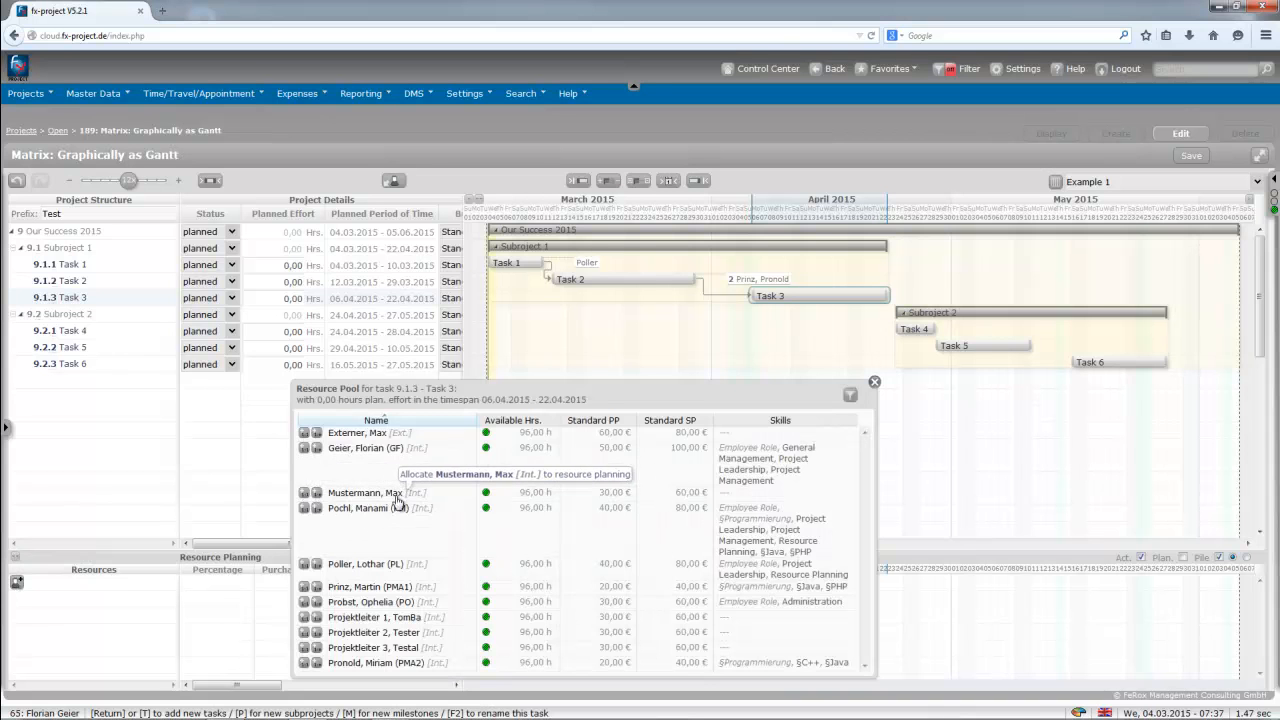
{"action": "left_click", "coordinate": [305, 494]}
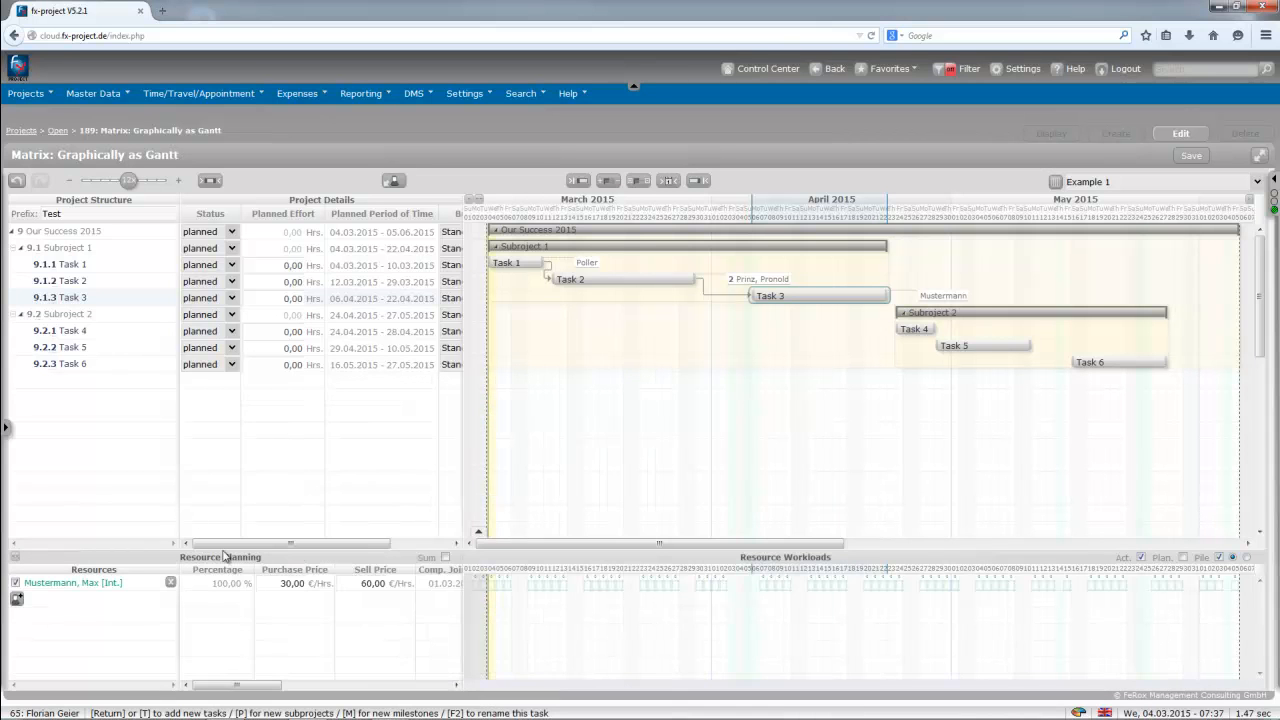
Step: Examine the available hours, prices and skills in Task 2's resource pool, and the resource workloads of Task 2 and Task 1
{"action": "left_click", "coordinate": [593, 278]}
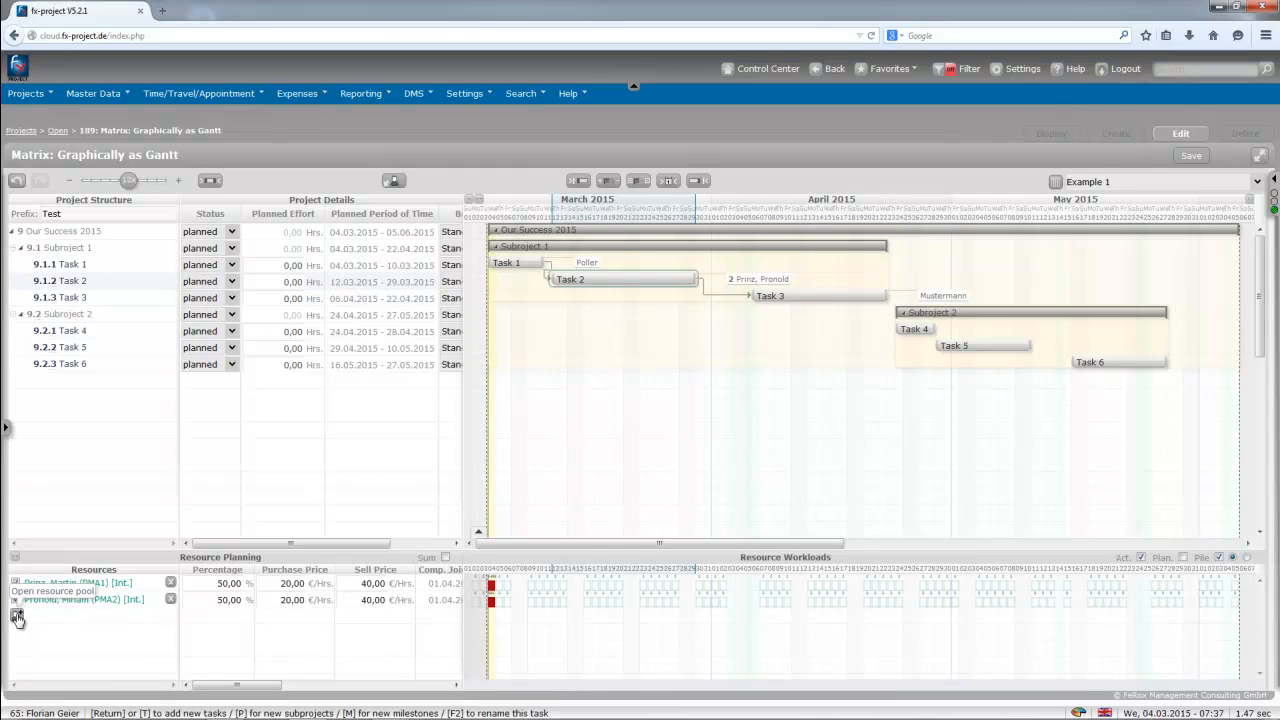
{"action": "left_click", "coordinate": [16, 615]}
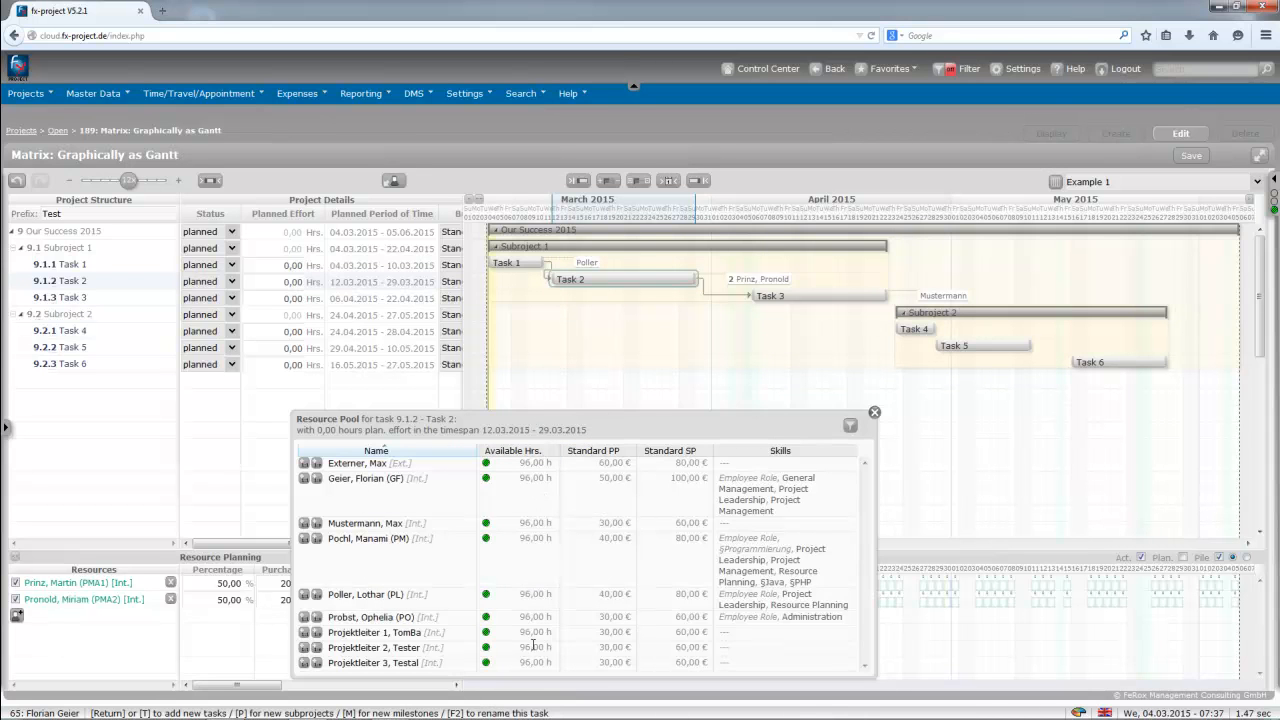
{"action": "left_click_drag", "start_coordinate": [727, 432], "coordinate": [706, 419]}
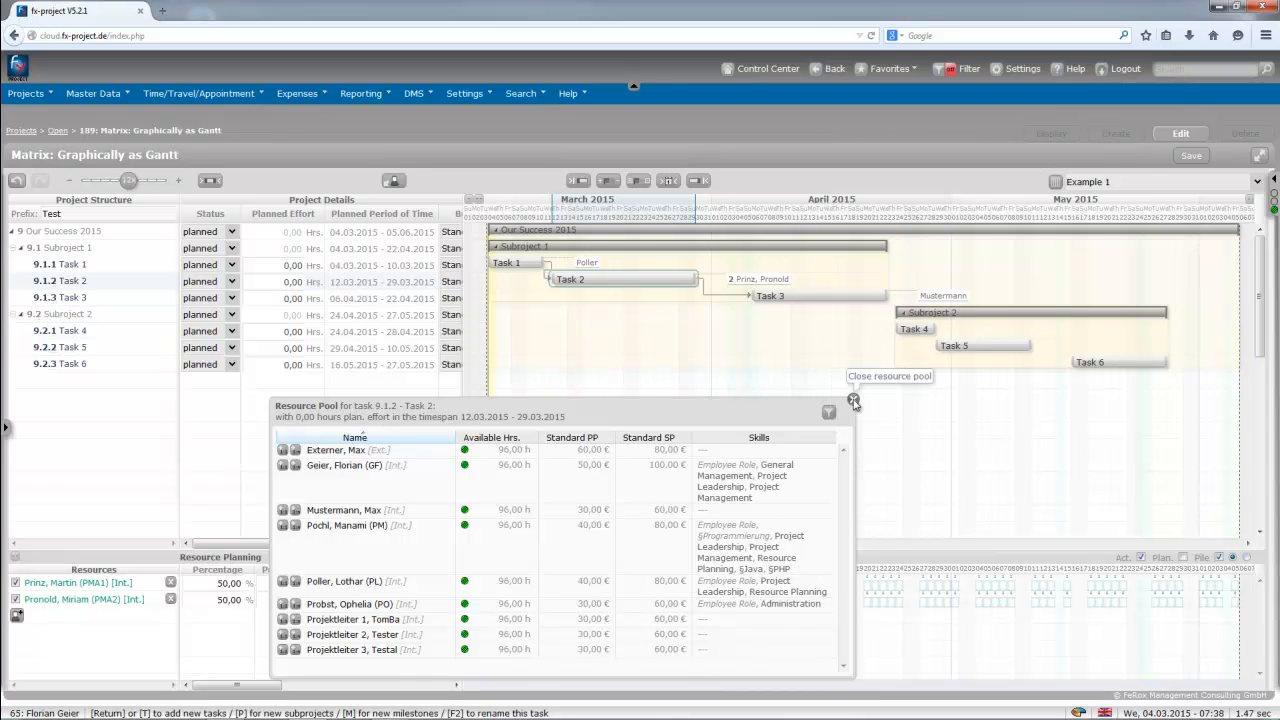
{"action": "left_click", "coordinate": [853, 401]}
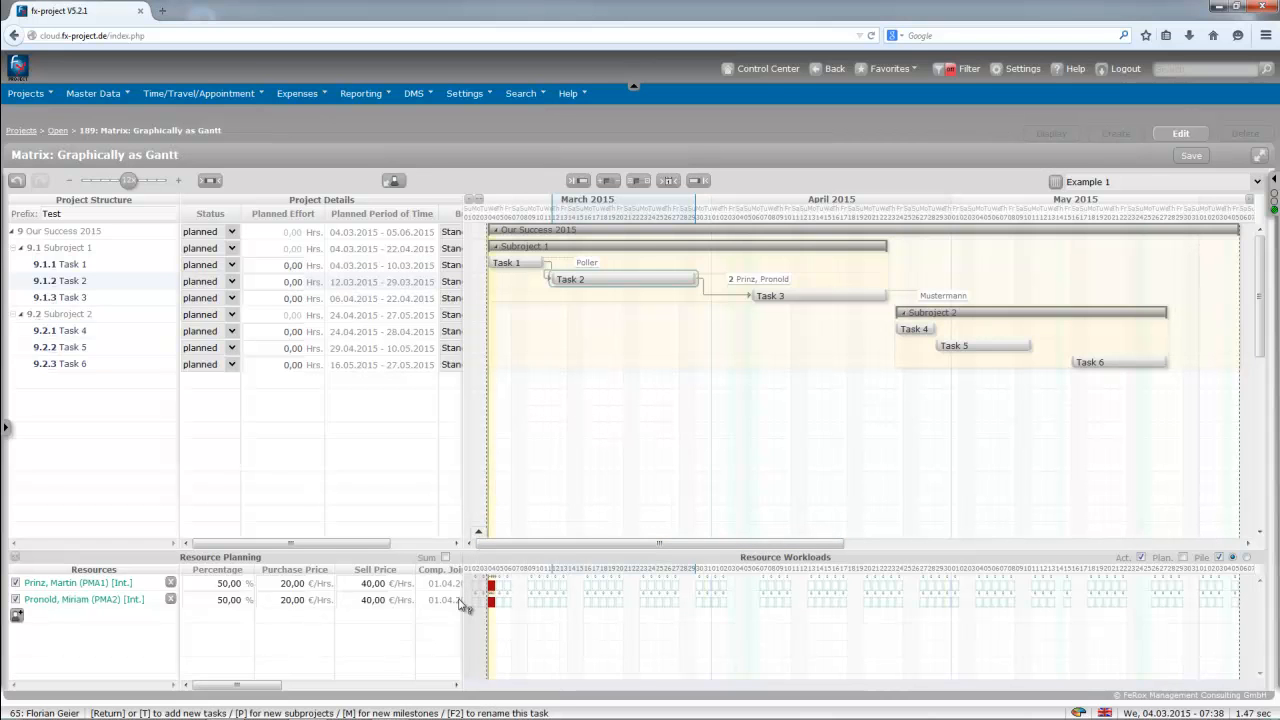
{"action": "mouse_move", "coordinate": [491, 598]}
{"action": "left_click", "coordinate": [508, 262]}
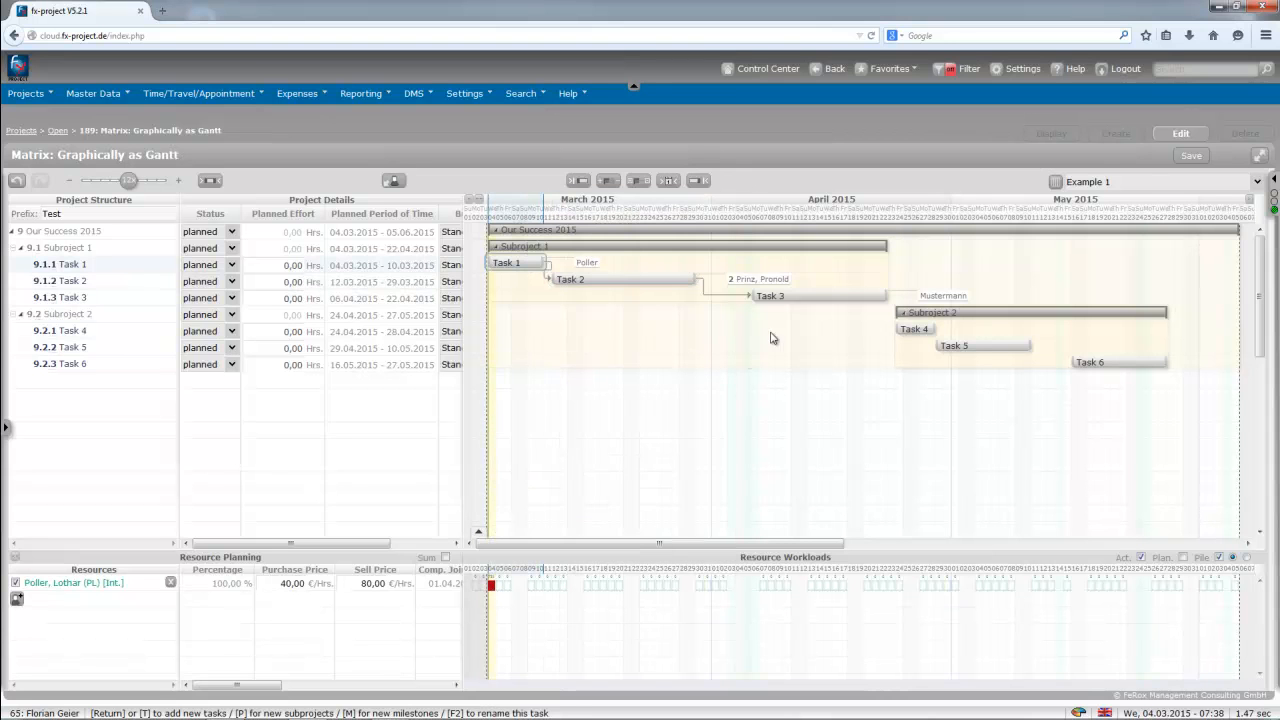
Step: Set the planned effort of Task 1, Task 2 and Task 3 to 20 hours each
{"action": "left_click", "coordinate": [776, 296]}
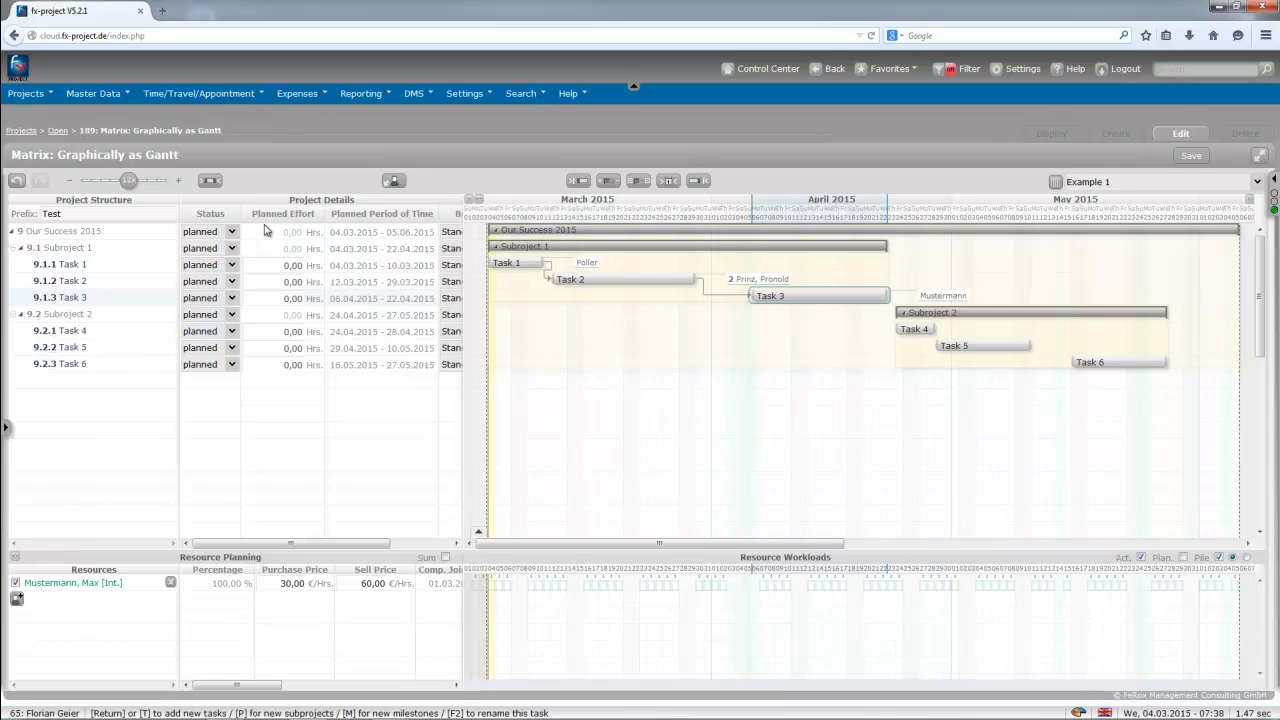
{"action": "left_click_drag", "start_coordinate": [250, 211], "coordinate": [316, 221]}
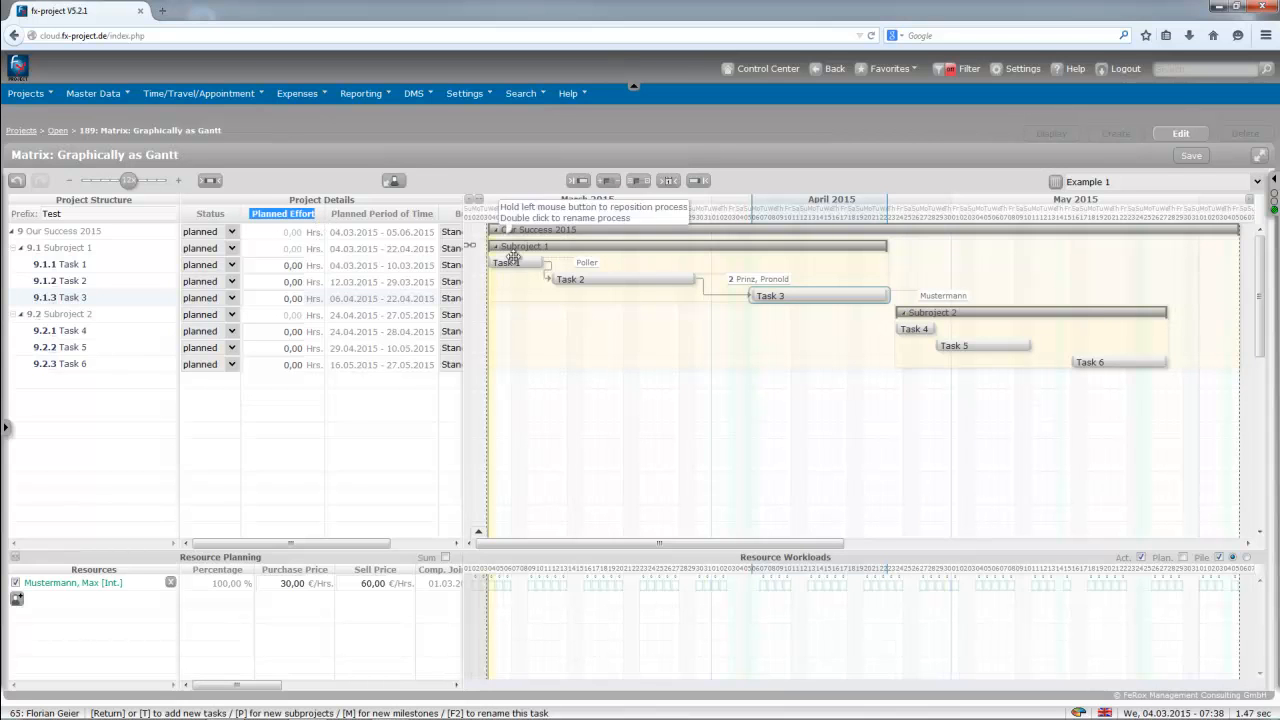
{"action": "left_click", "coordinate": [300, 264]}
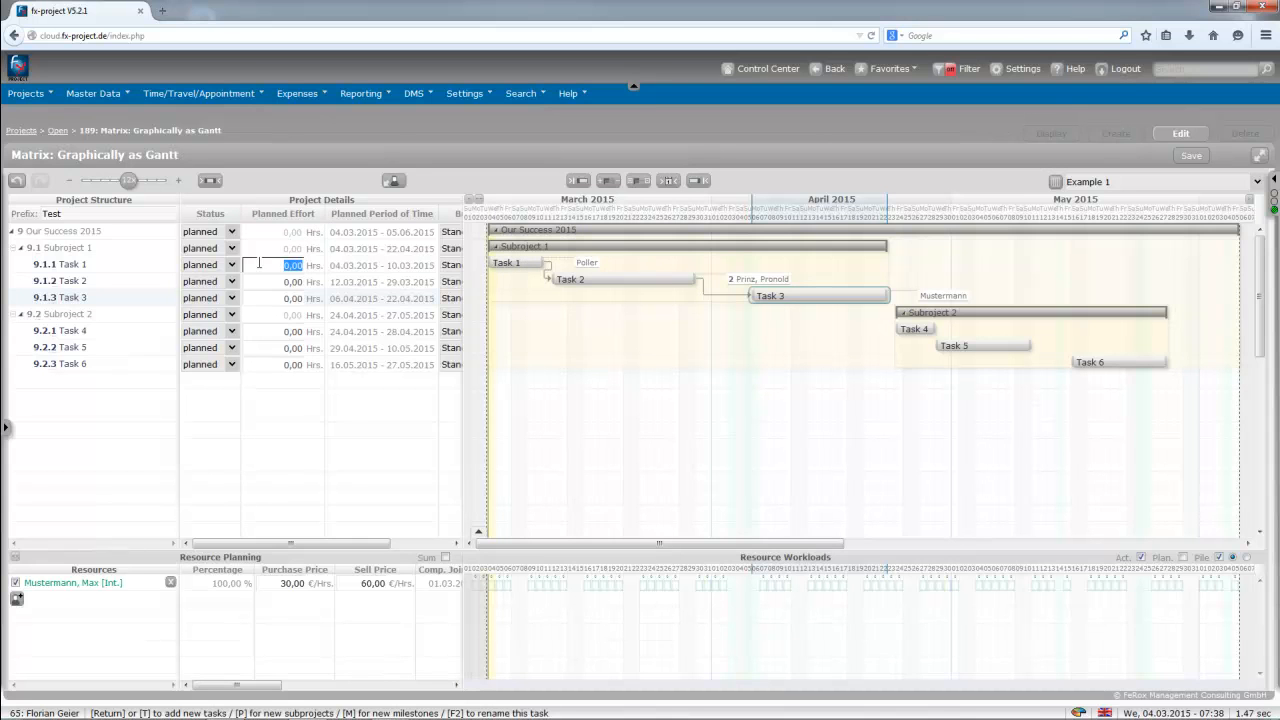
{"action": "key", "text": "BackSpace"}
{"action": "left_click", "coordinate": [288, 282]}
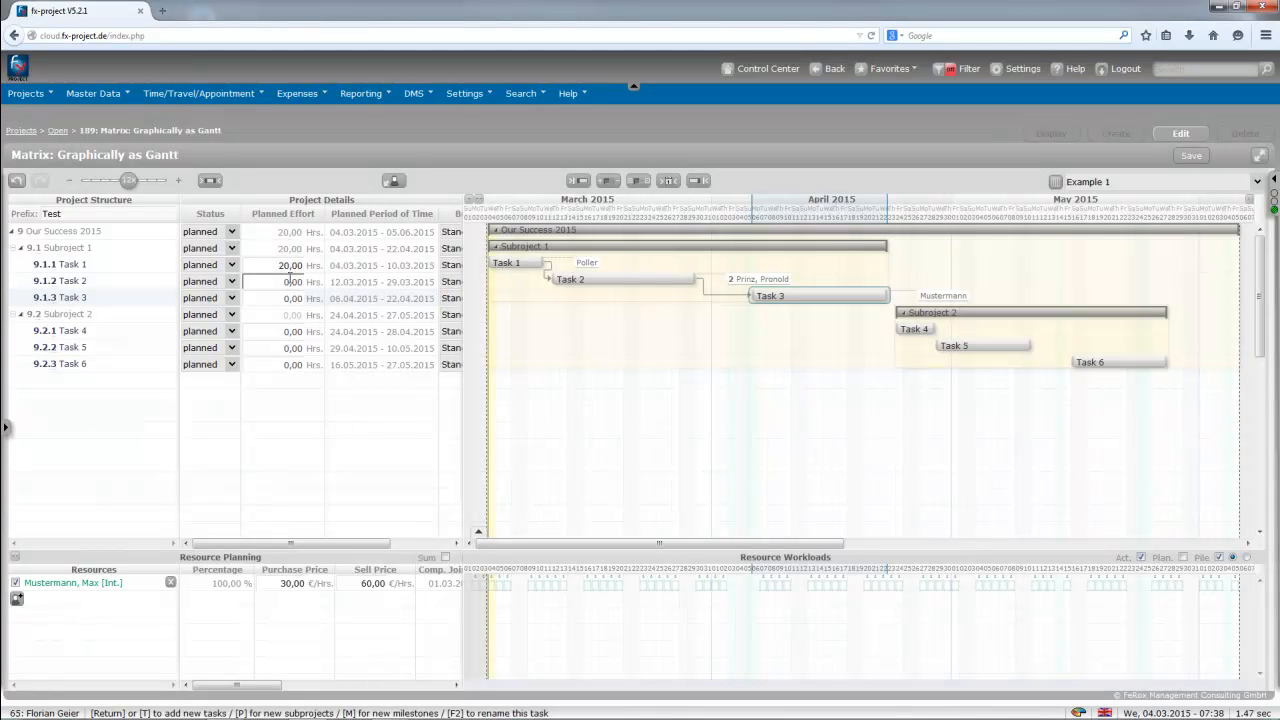
{"action": "type", "text": "20"}
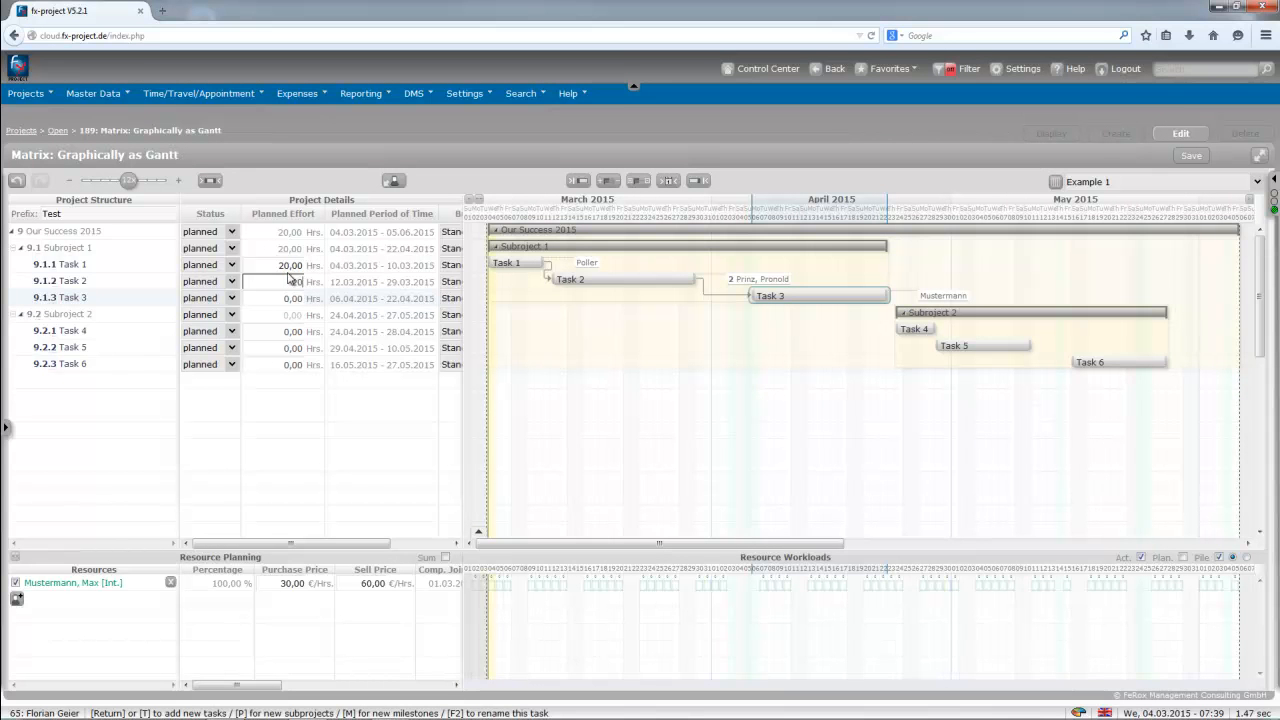
{"action": "key", "text": "Return"}
{"action": "type", "text": "20"}
{"action": "key", "text": "Return"}
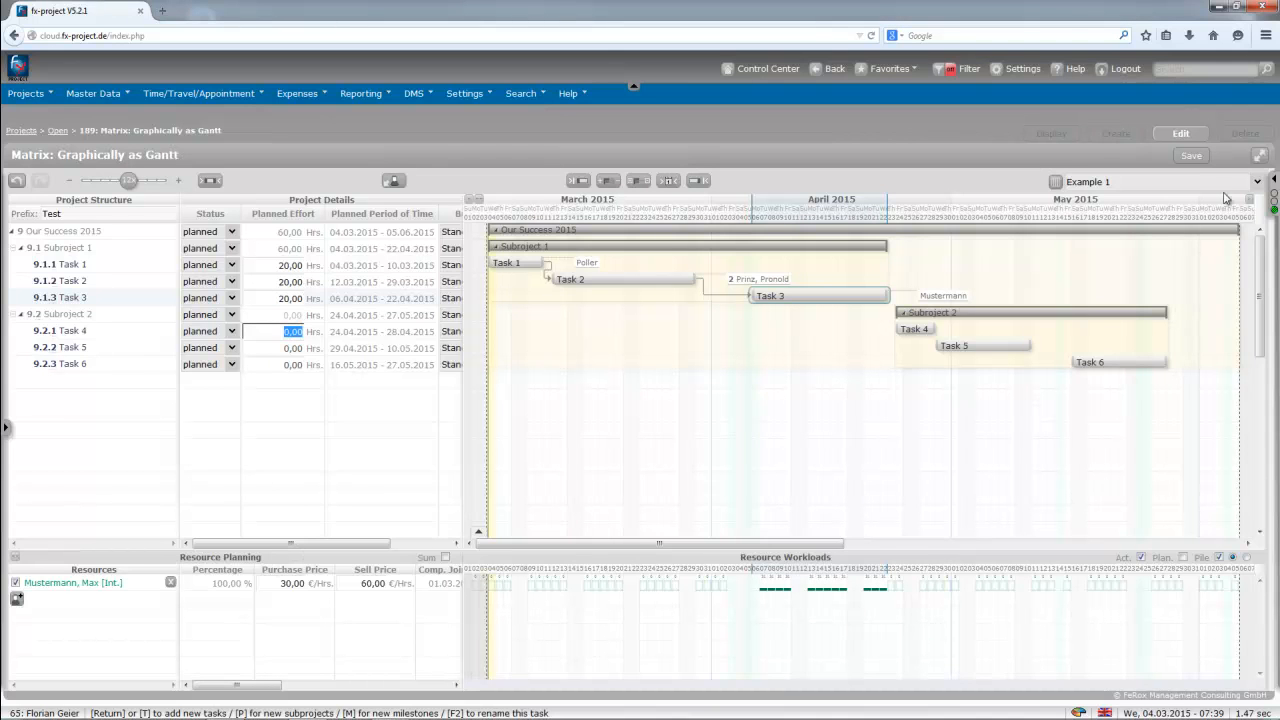
Step: Add the Int. Plan HRB column to the displayed project details and bring it into view
{"action": "left_click", "coordinate": [1220, 182]}
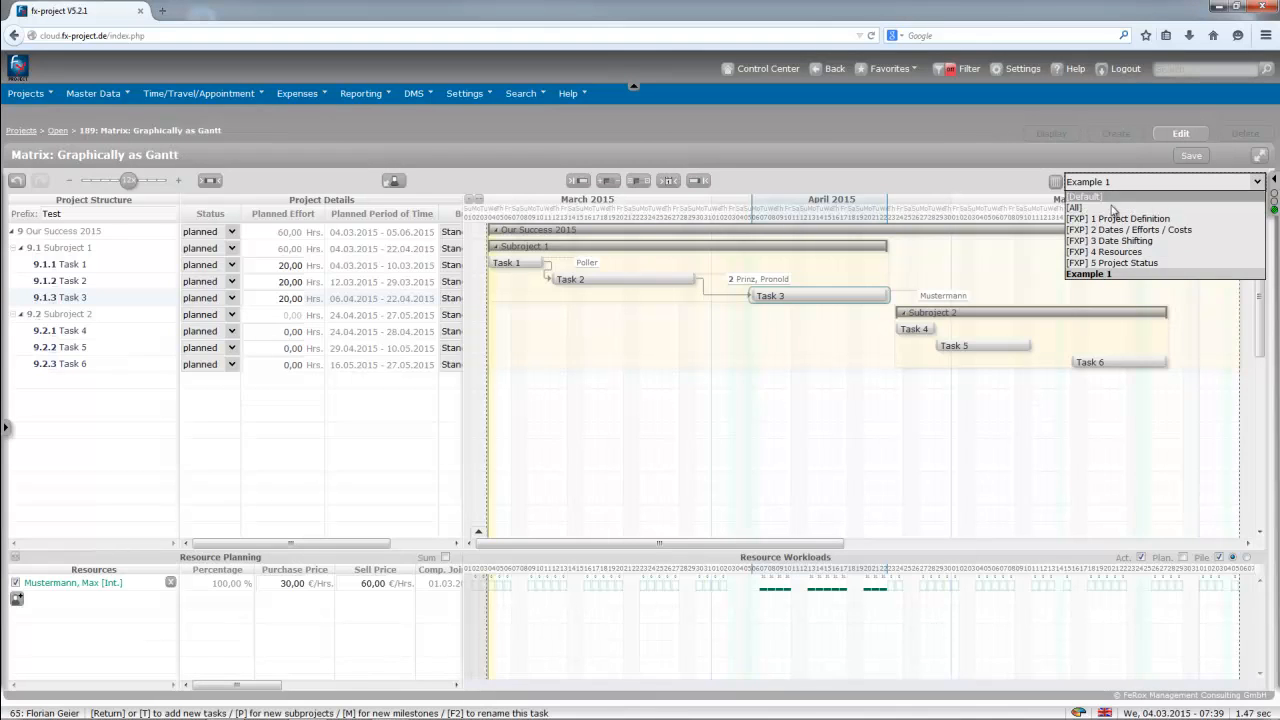
{"action": "left_click", "coordinate": [1047, 269]}
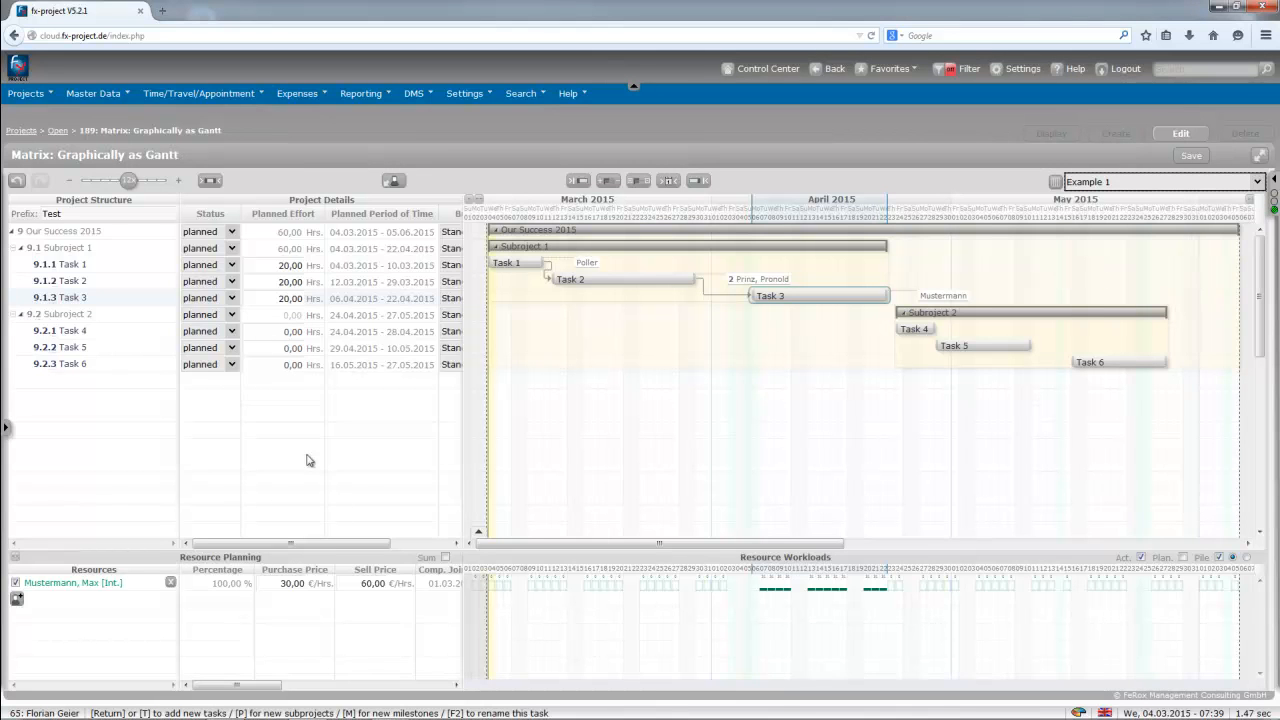
{"action": "left_click", "coordinate": [456, 543]}
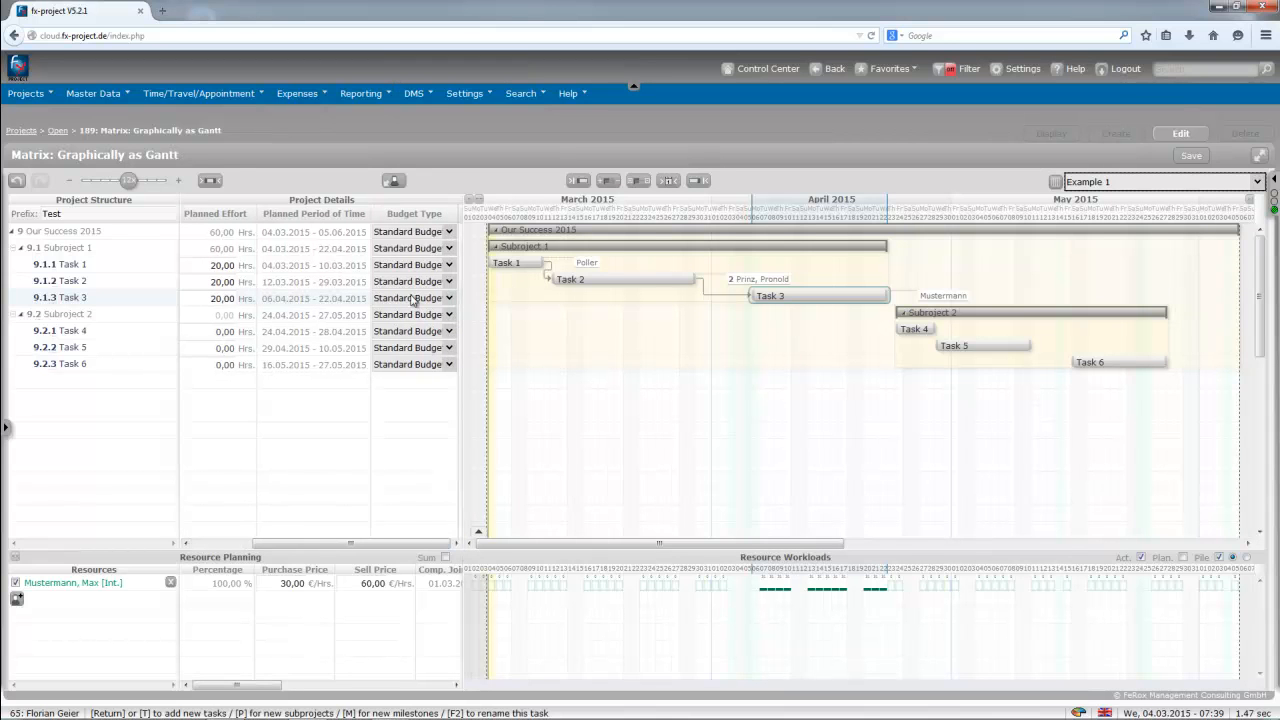
{"action": "left_click", "coordinate": [446, 365]}
{"action": "left_click", "coordinate": [446, 366]}
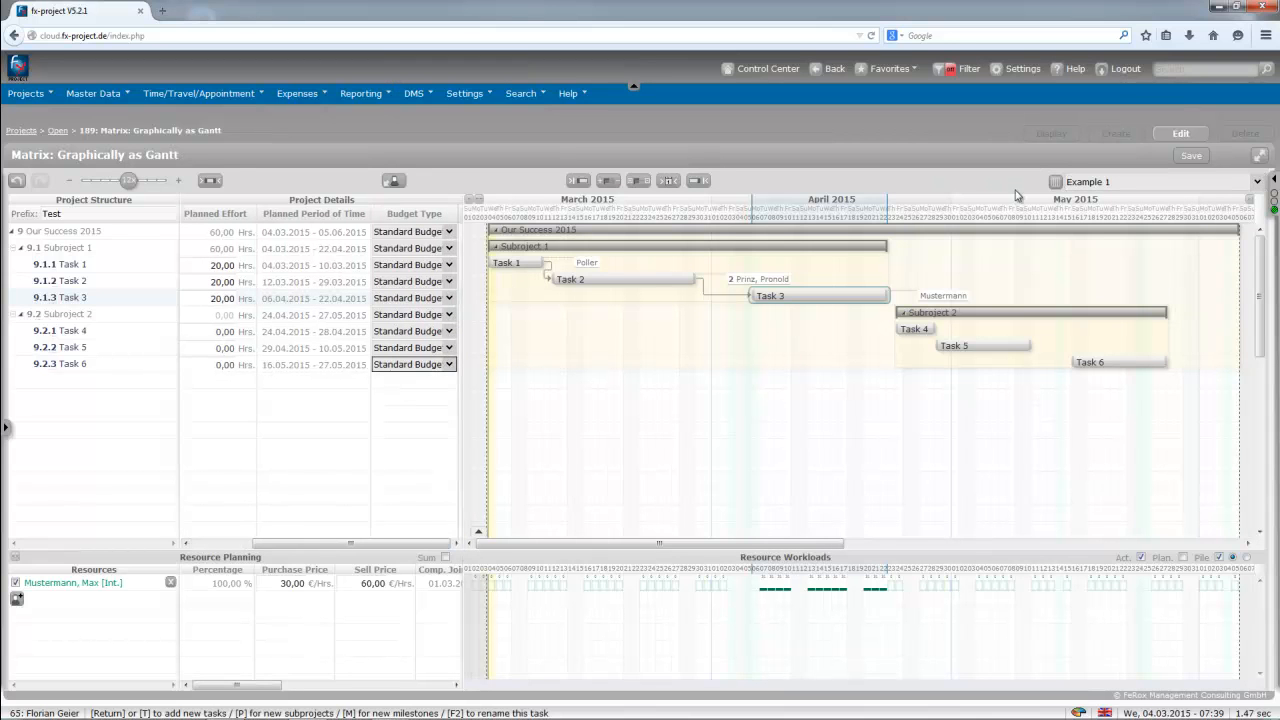
{"action": "left_click", "coordinate": [1052, 182]}
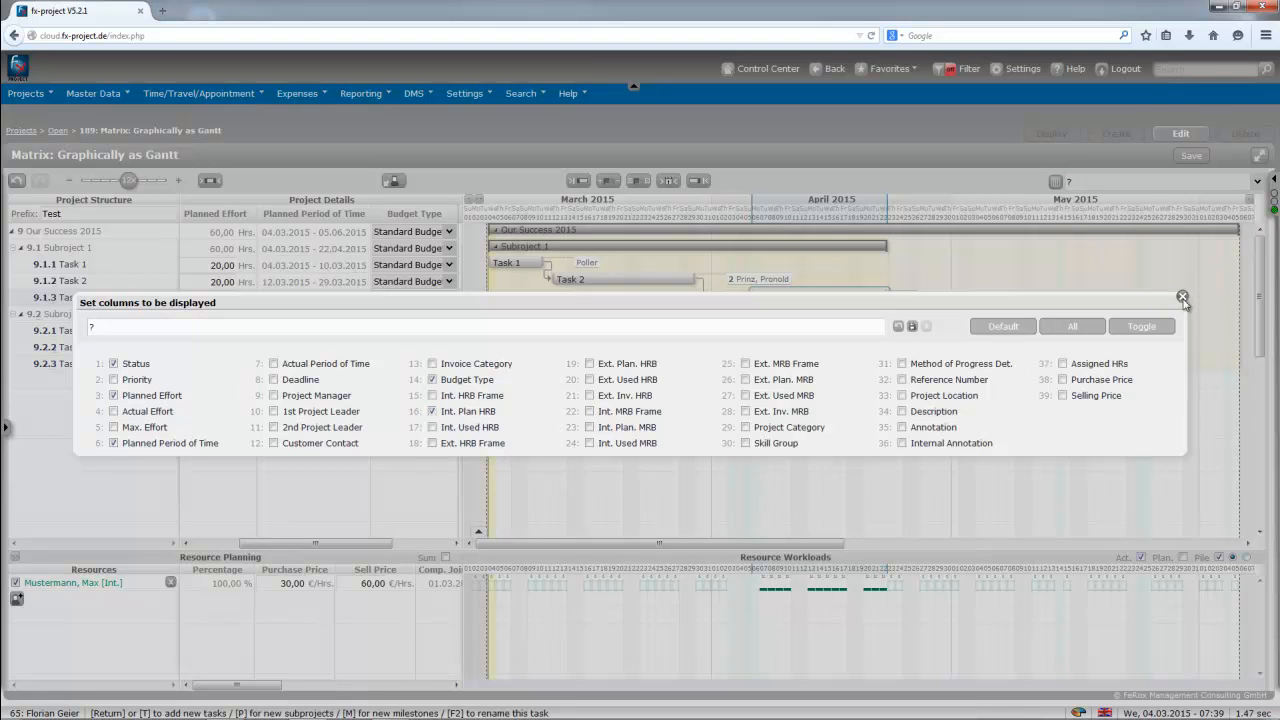
{"action": "left_click", "coordinate": [1182, 298]}
{"action": "left_click_drag", "start_coordinate": [400, 545], "coordinate": [457, 553]}
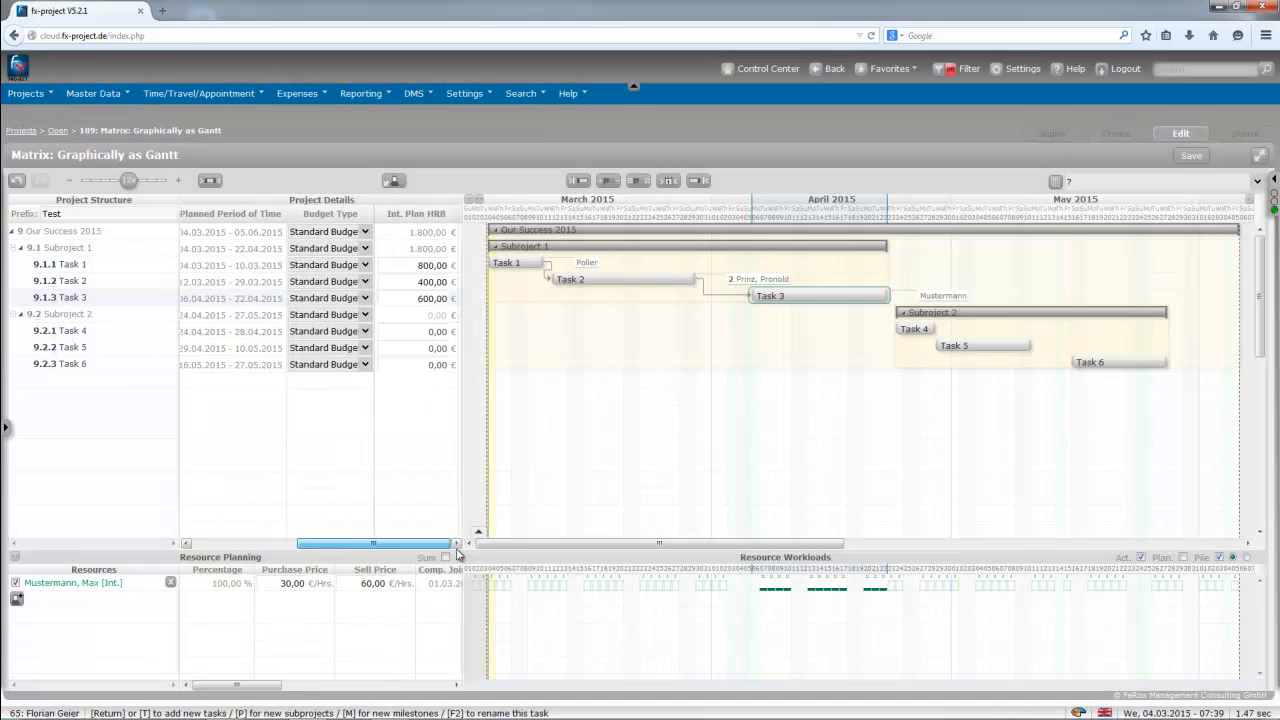
Step: Check the Int. Plan HRB values and recalculate Task 1's Int. and Ext. PBudget from its time effort at the current resource rate
{"action": "left_click", "coordinate": [425, 265]}
{"action": "left_click", "coordinate": [409, 282]}
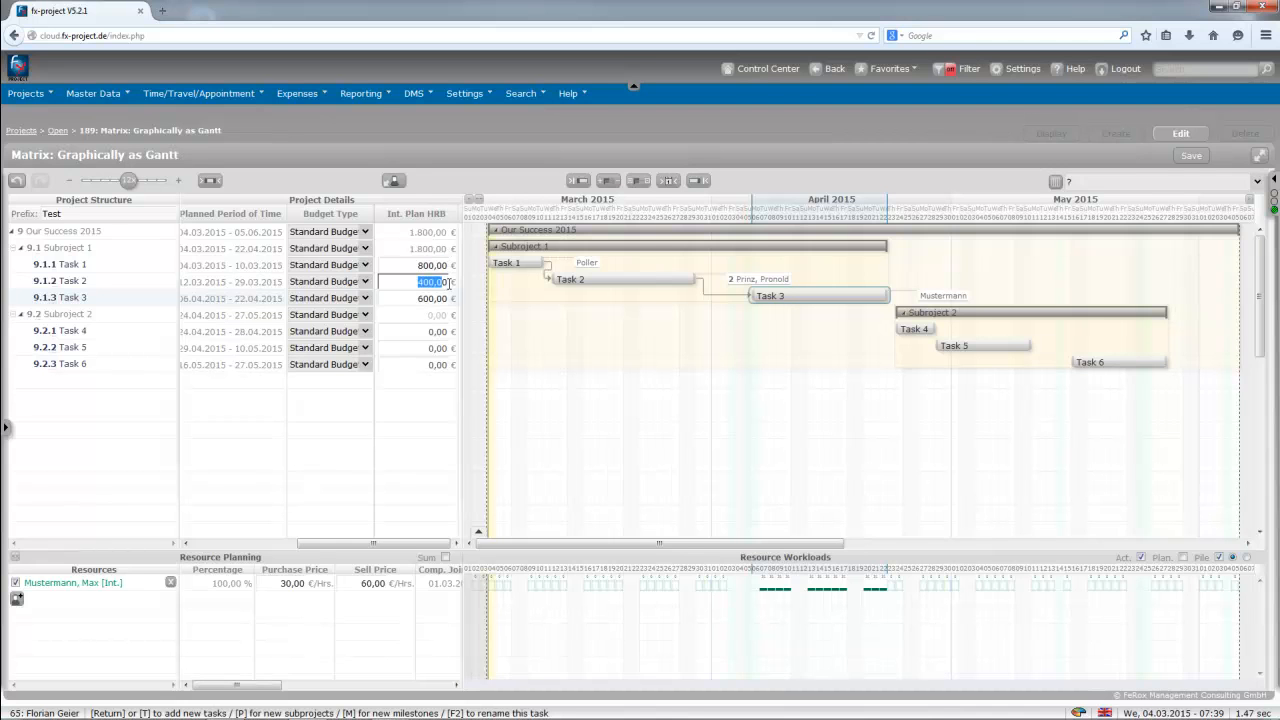
{"action": "left_click", "coordinate": [415, 298]}
{"action": "left_click", "coordinate": [432, 298]}
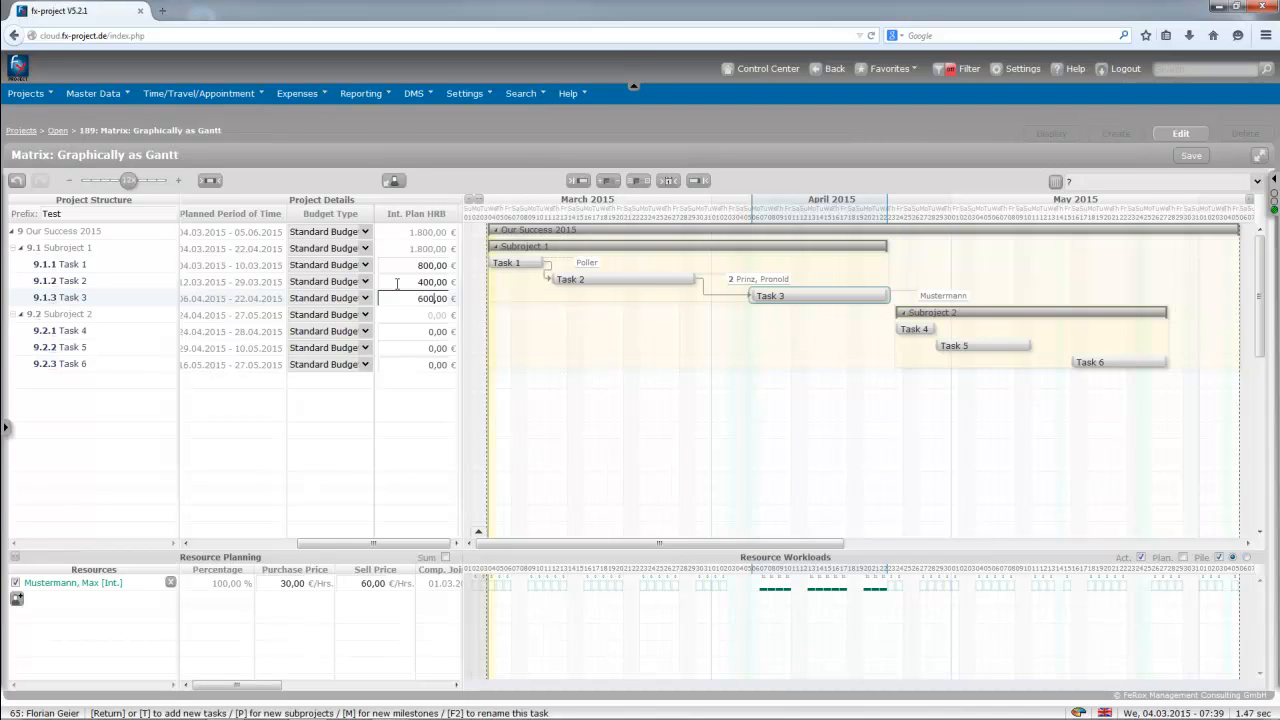
{"action": "right_click", "coordinate": [514, 267]}
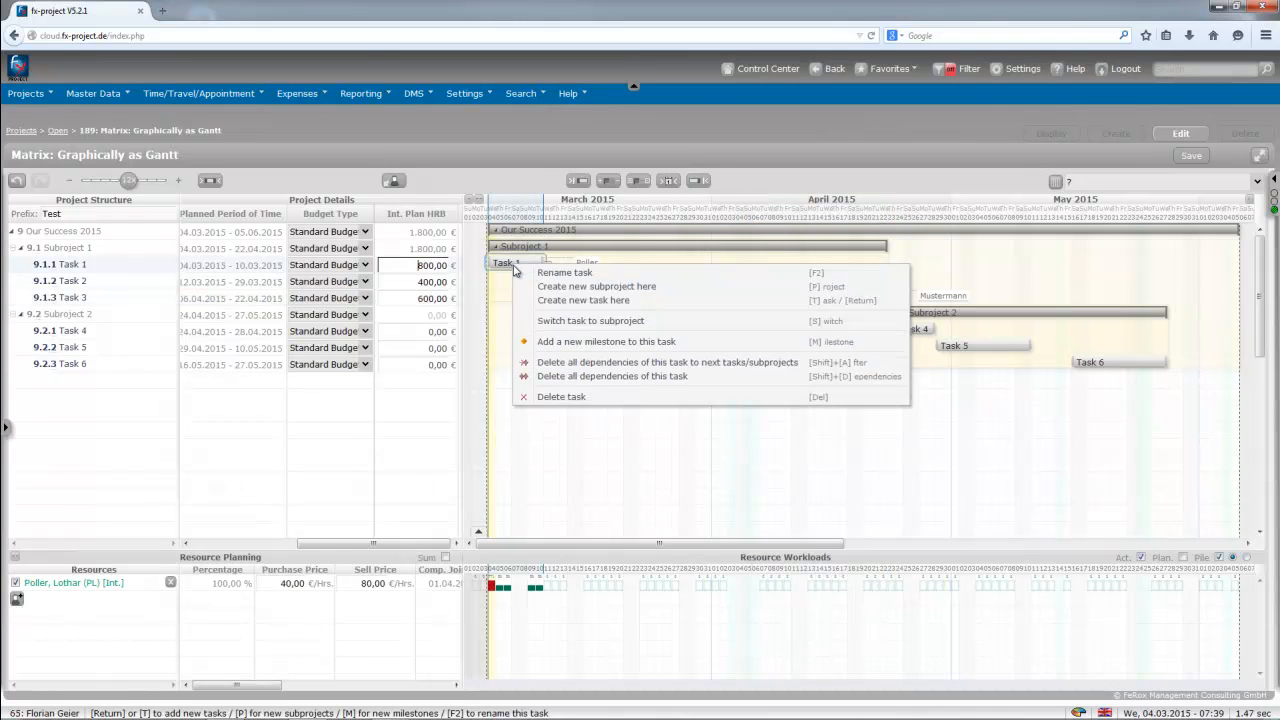
{"action": "left_click", "coordinate": [510, 260]}
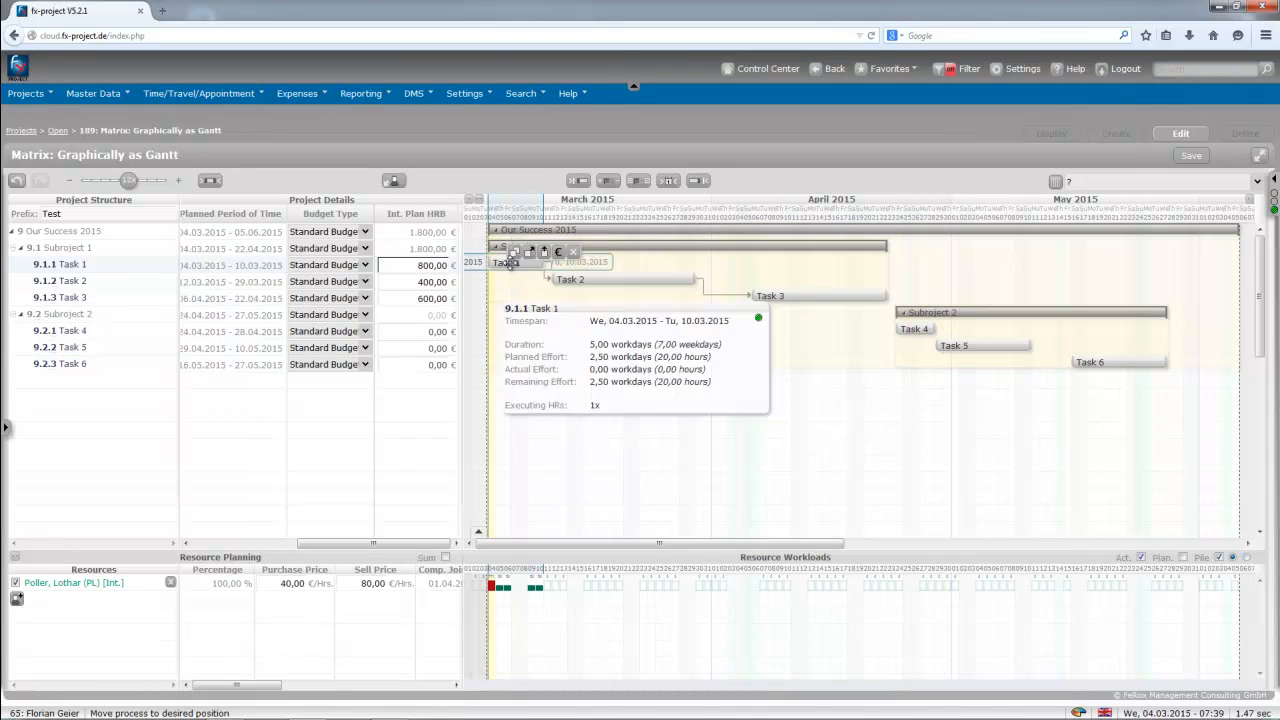
{"action": "left_click", "coordinate": [559, 255]}
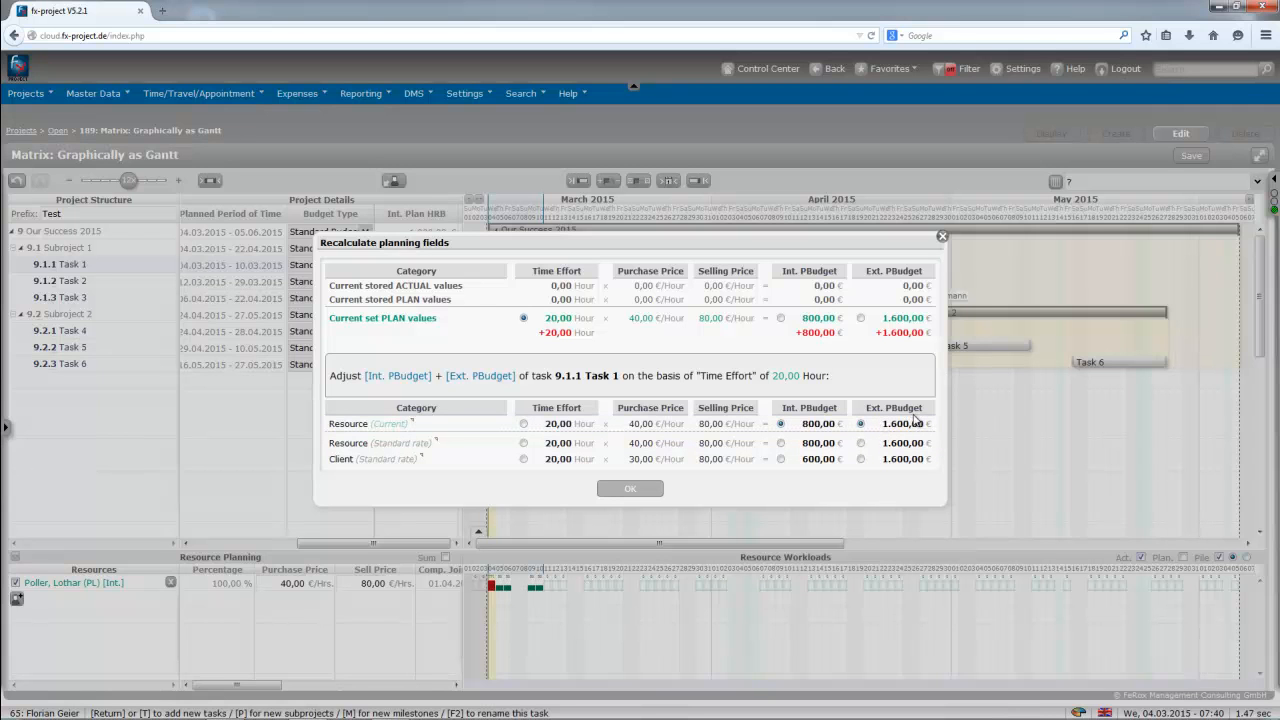
{"action": "left_click", "coordinate": [642, 490]}
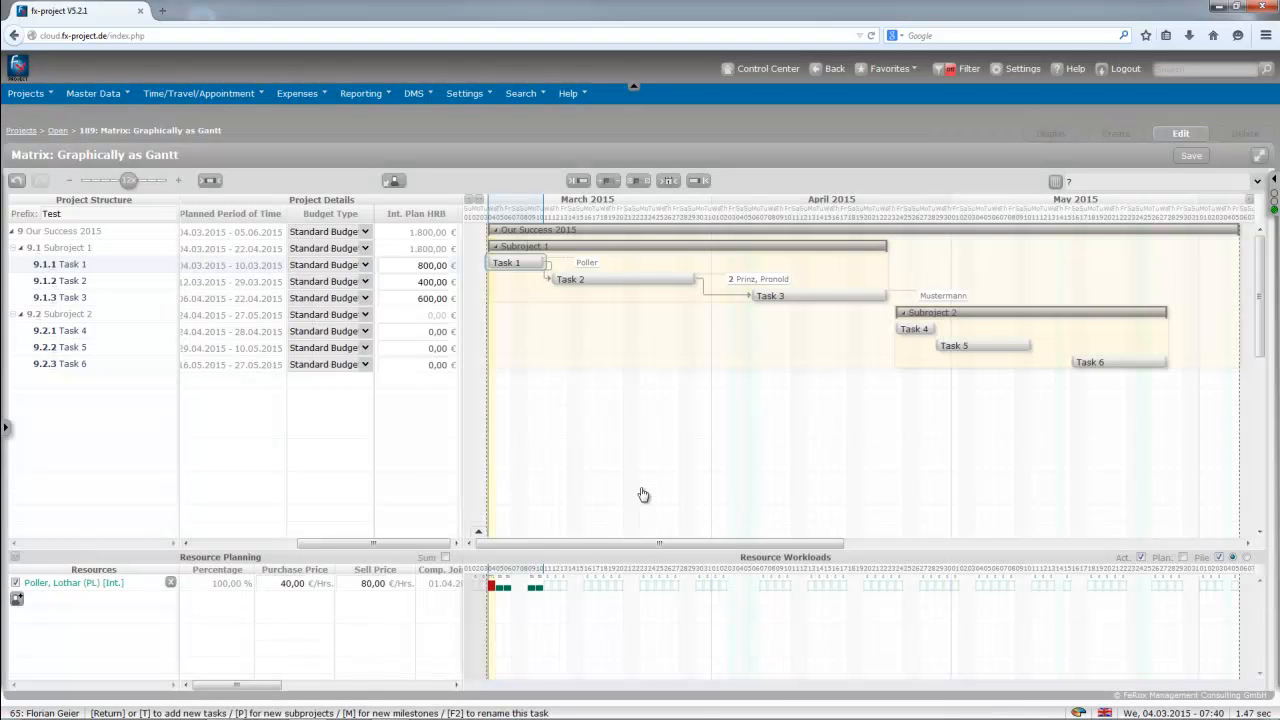
Step: Check Task 3's daily resource workload and shorten the task to end on 11.04.2015
{"action": "left_click", "coordinate": [842, 295]}
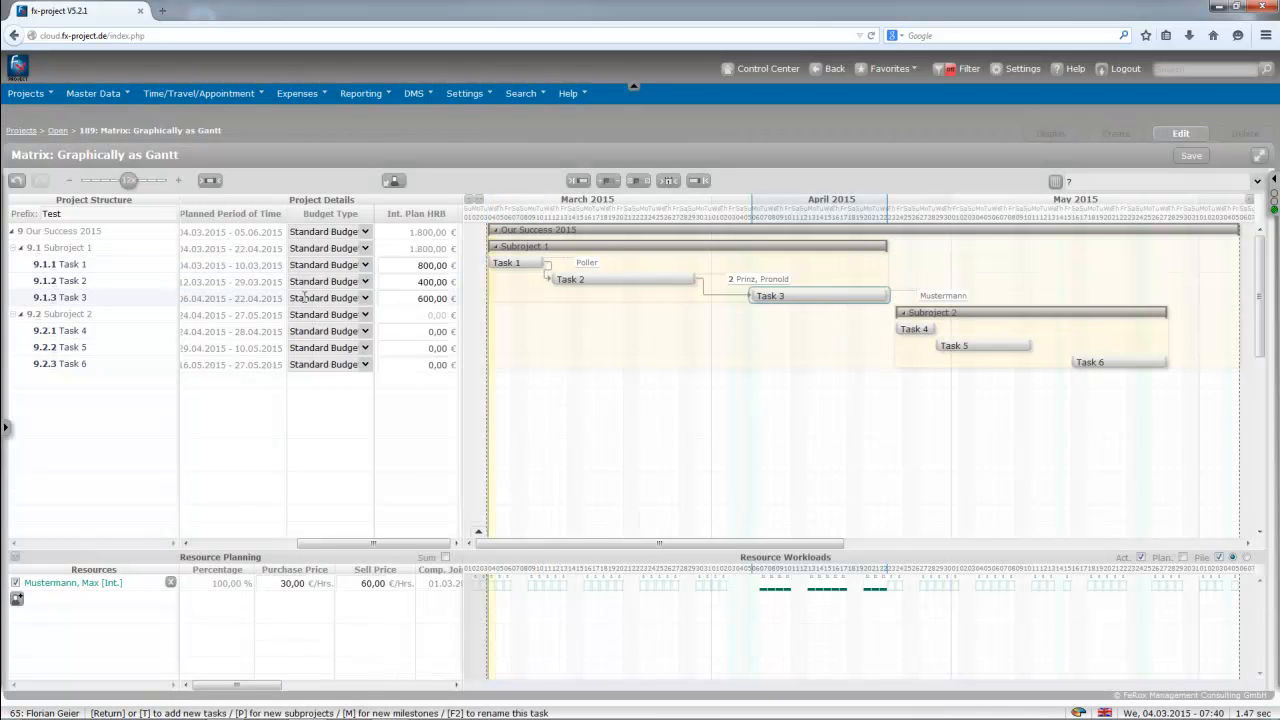
{"action": "left_click_drag", "start_coordinate": [320, 543], "coordinate": [215, 545]}
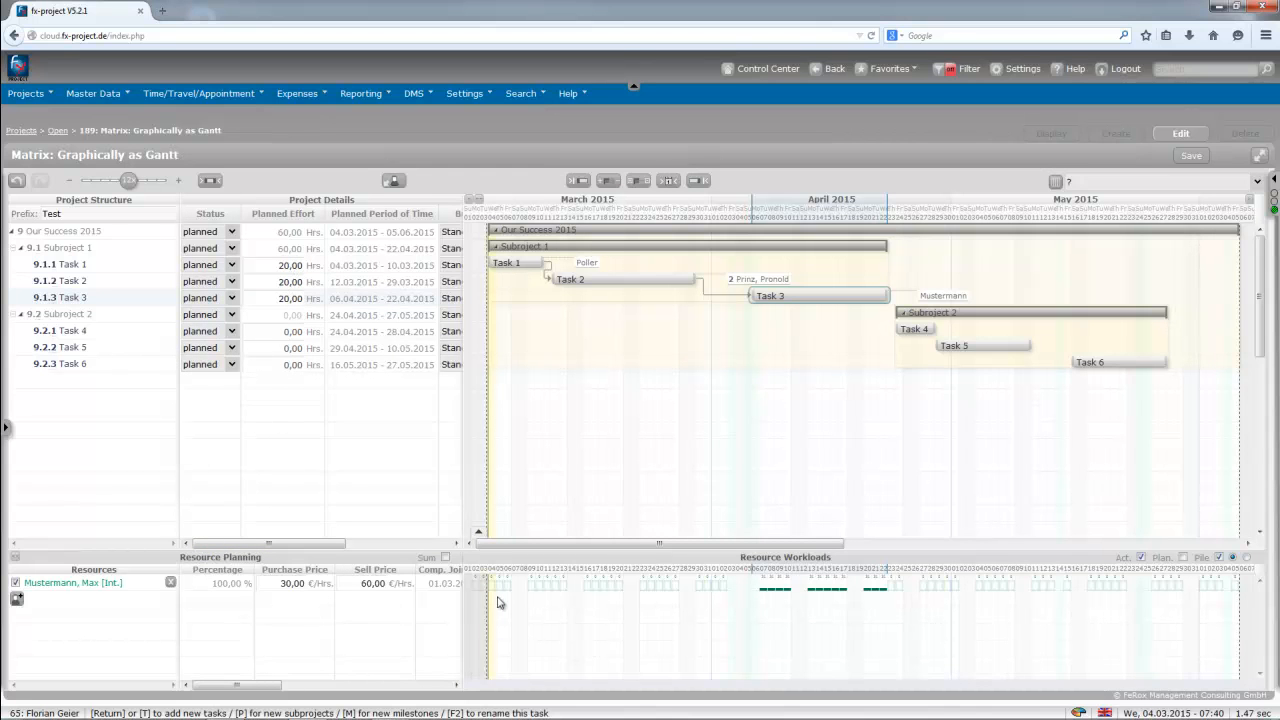
{"action": "mouse_move", "coordinate": [770, 591]}
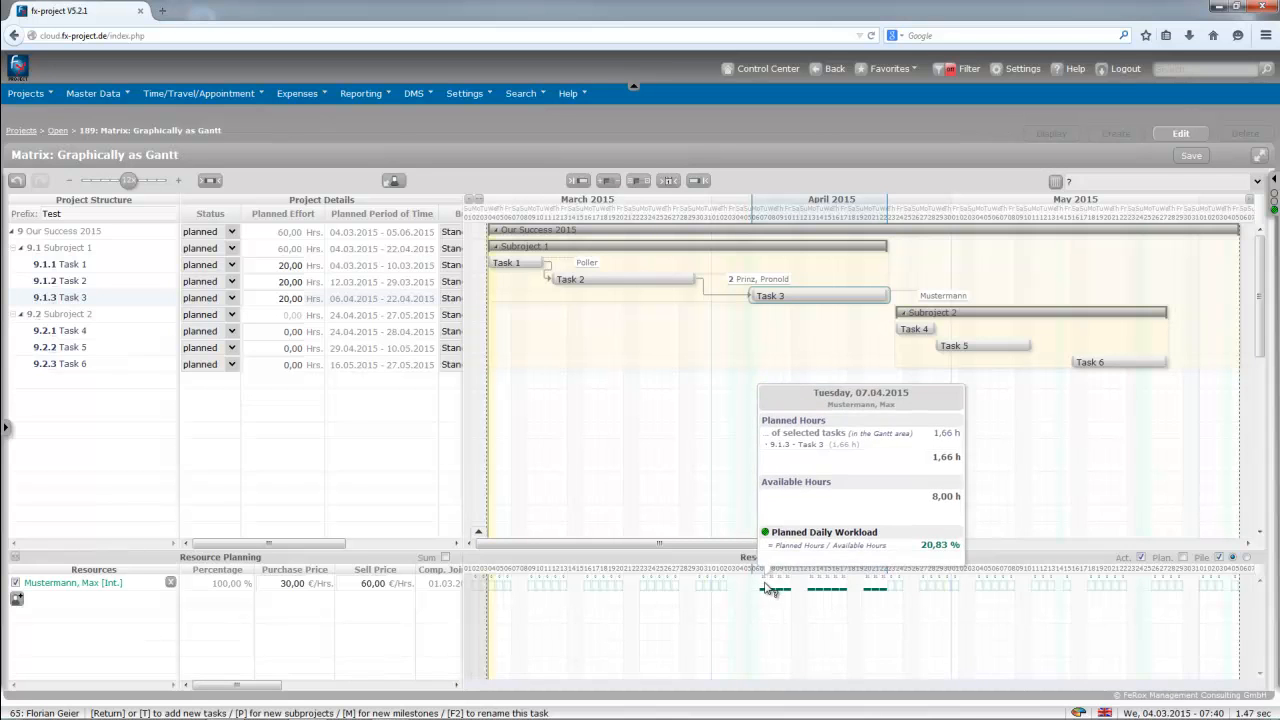
{"action": "left_click_drag", "start_coordinate": [887, 296], "coordinate": [800, 298]}
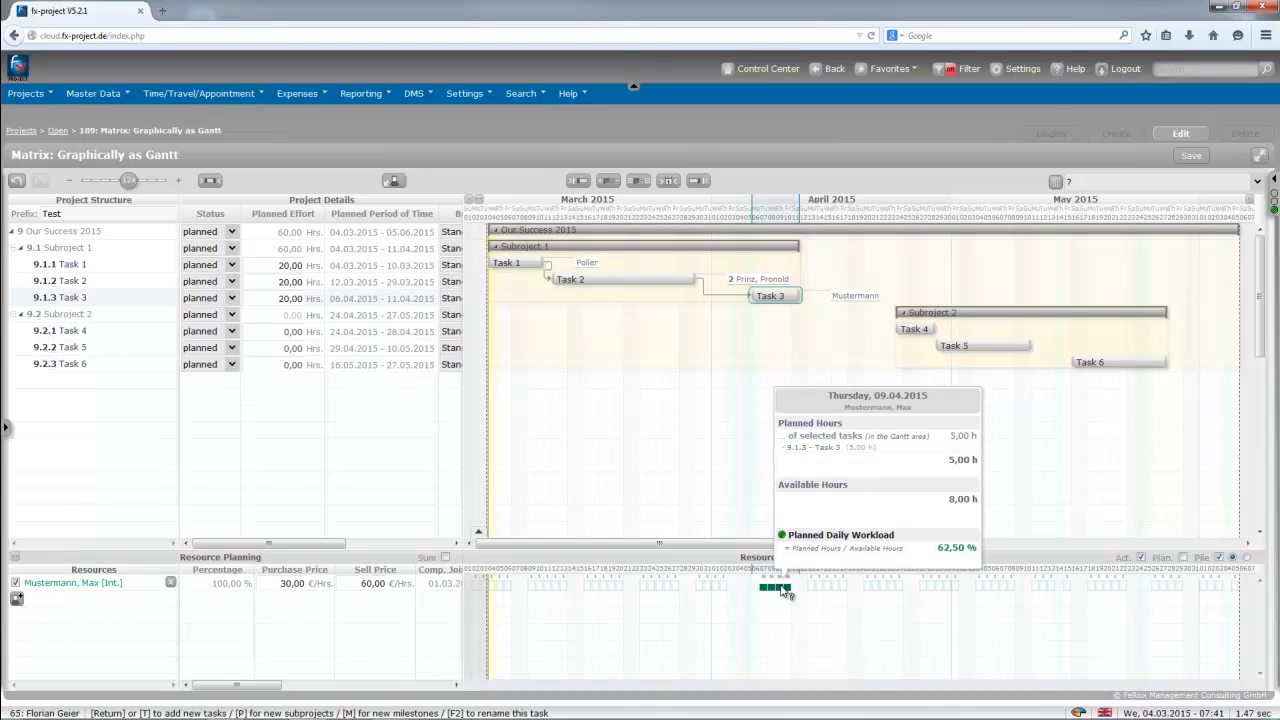
Step: Allocate the internal resource Projektleiter 1 from the resource pool to Task 3 and check the percentage split
{"action": "left_click", "coordinate": [17, 599]}
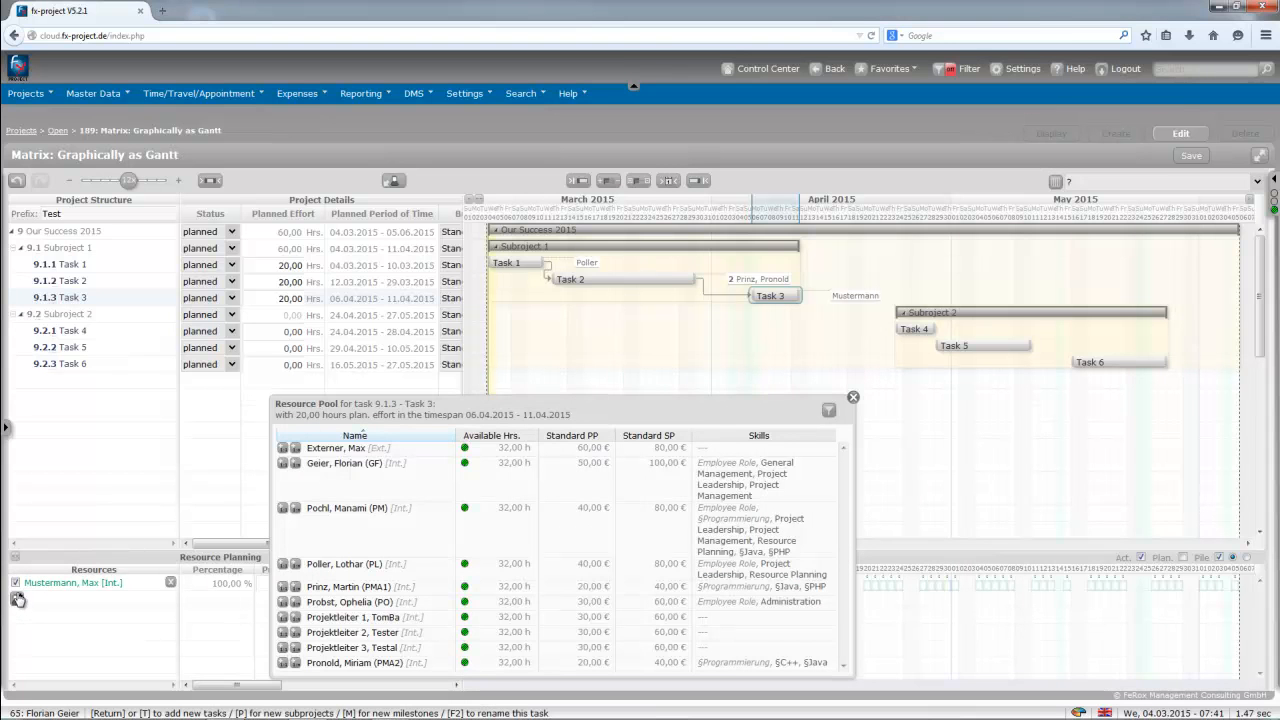
{"action": "left_click", "coordinate": [285, 620]}
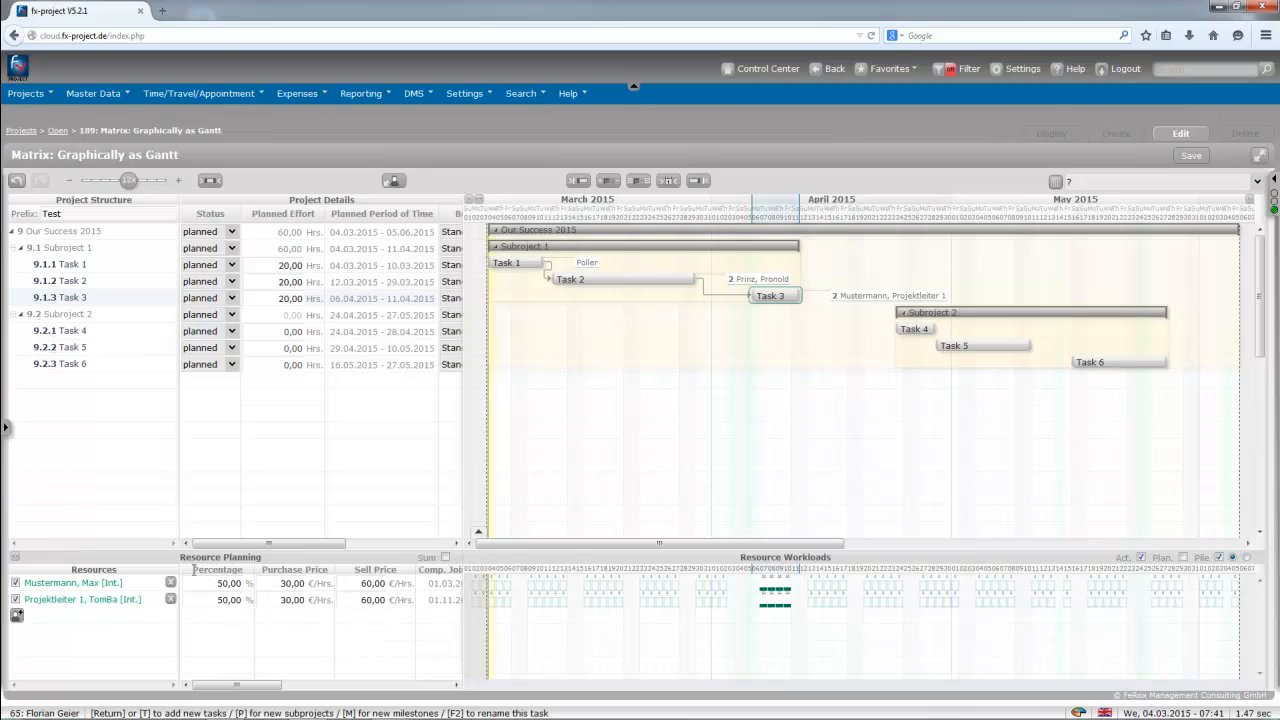
{"action": "left_click", "coordinate": [228, 583]}
{"action": "left_click", "coordinate": [231, 600]}
{"action": "mouse_move", "coordinate": [778, 597]}
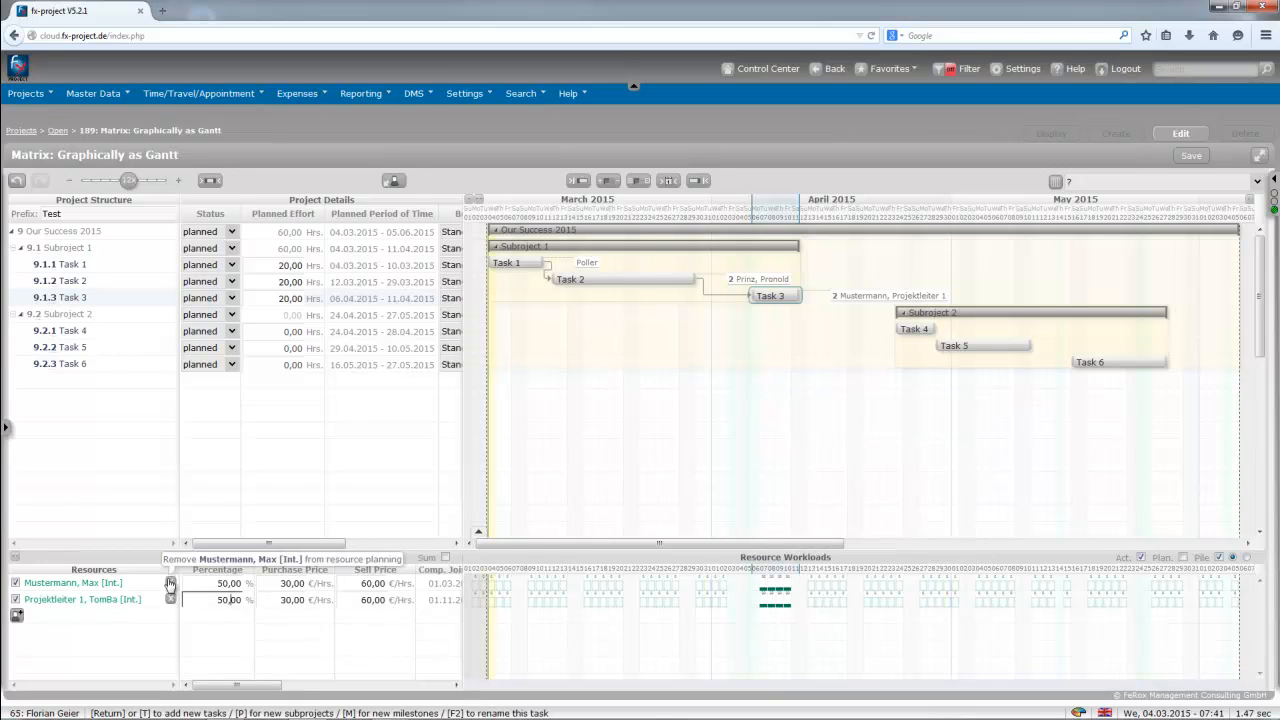
Step: Set Task 3's resource percentages to 75 % for the first resource and 25 % for Projektleiter 1
{"action": "left_click", "coordinate": [229, 583]}
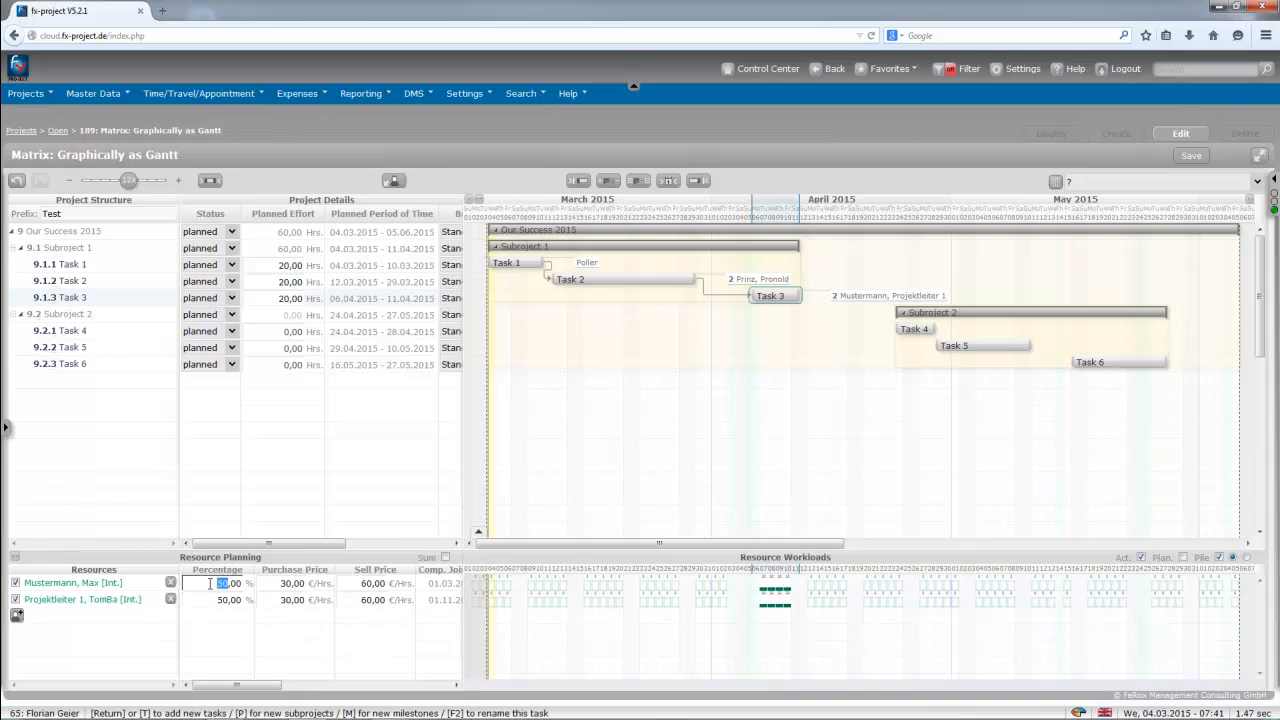
{"action": "type", "text": "100"}
{"action": "left_click", "coordinate": [237, 604]}
{"action": "left_click", "coordinate": [221, 603]}
{"action": "left_click", "coordinate": [786, 593]}
{"action": "mouse_move", "coordinate": [770, 594]}
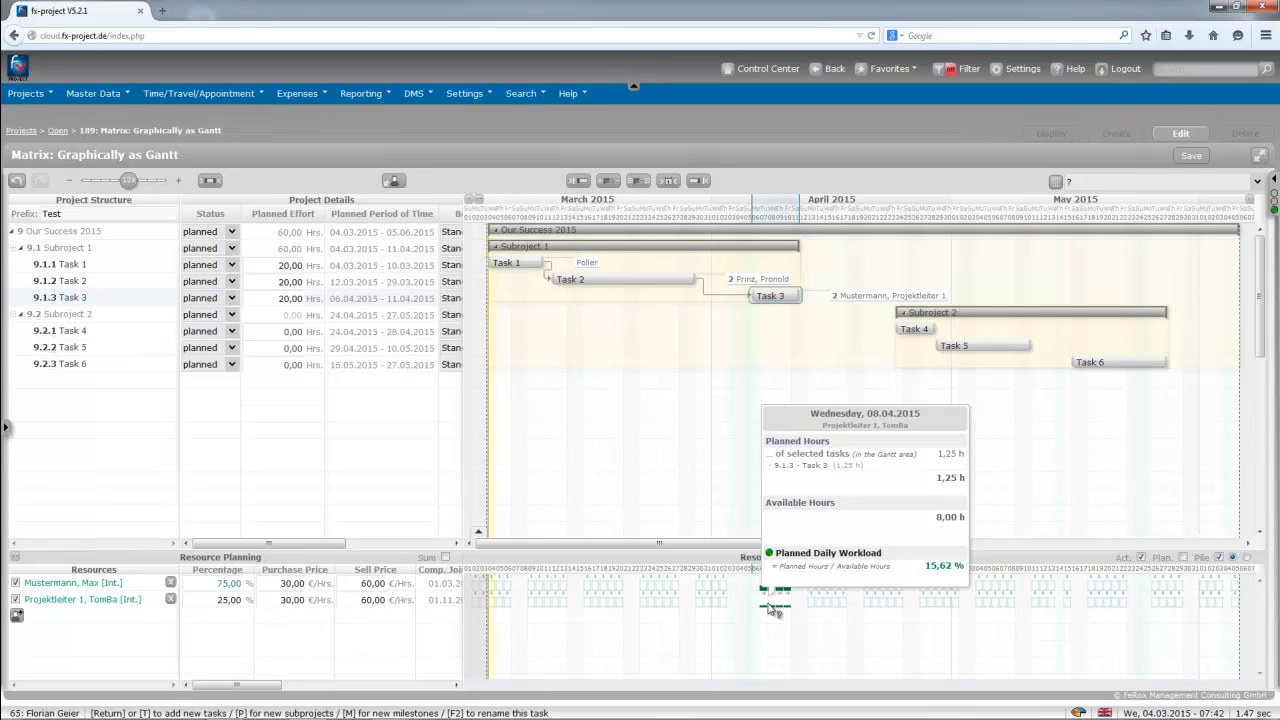
Step: Recalculate Task 3's Int. and Ext. PBudget from its time effort at the current resource rates and save the matrix
{"action": "left_click", "coordinate": [655, 440]}
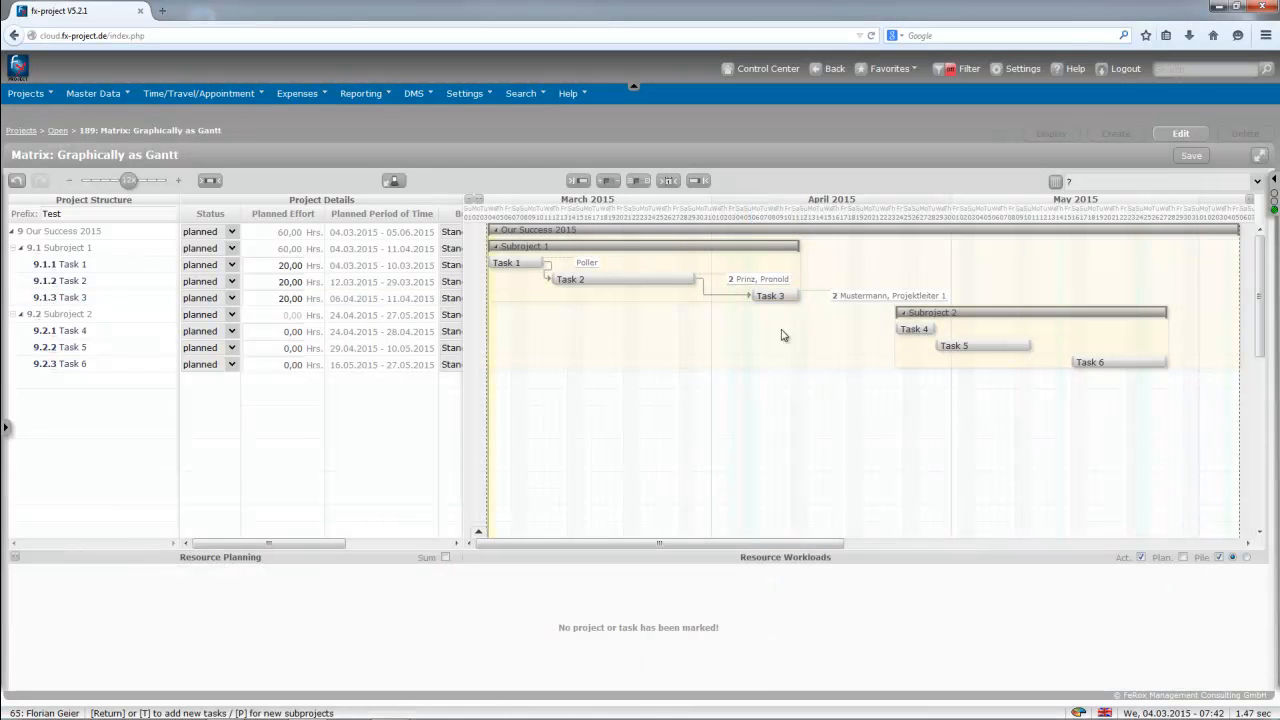
{"action": "left_click", "coordinate": [619, 281]}
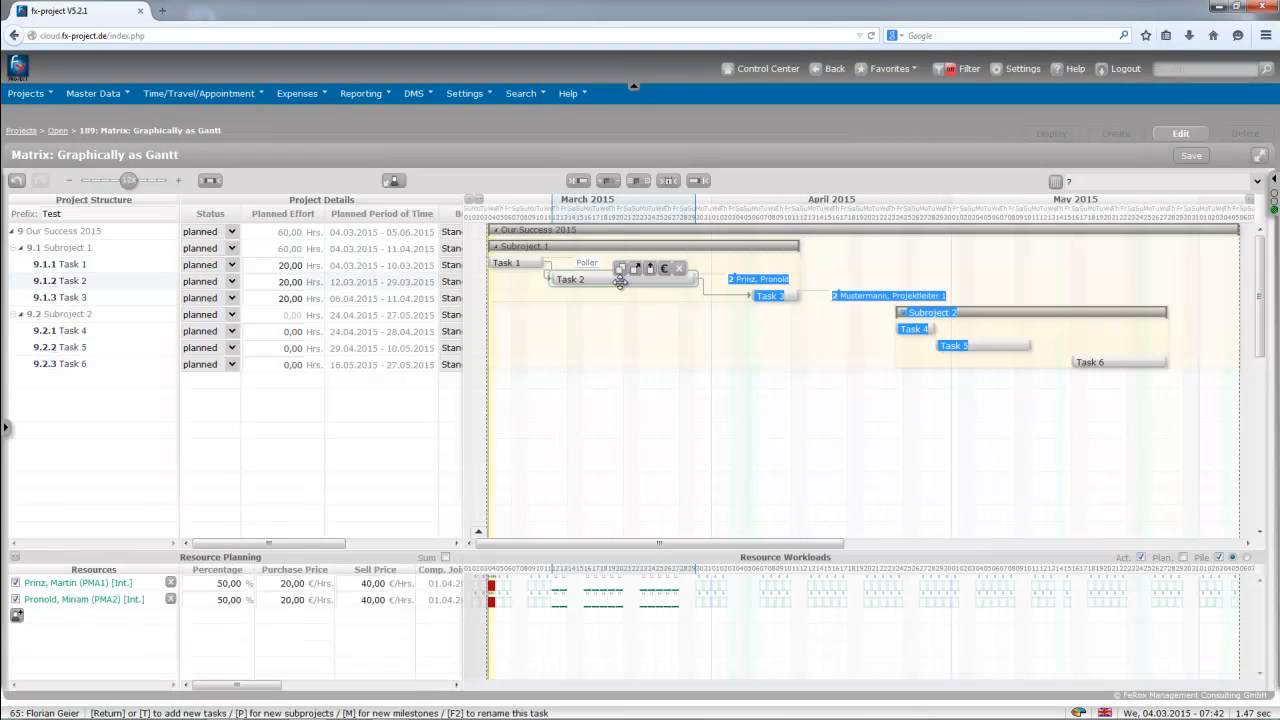
{"action": "left_click", "coordinate": [792, 296]}
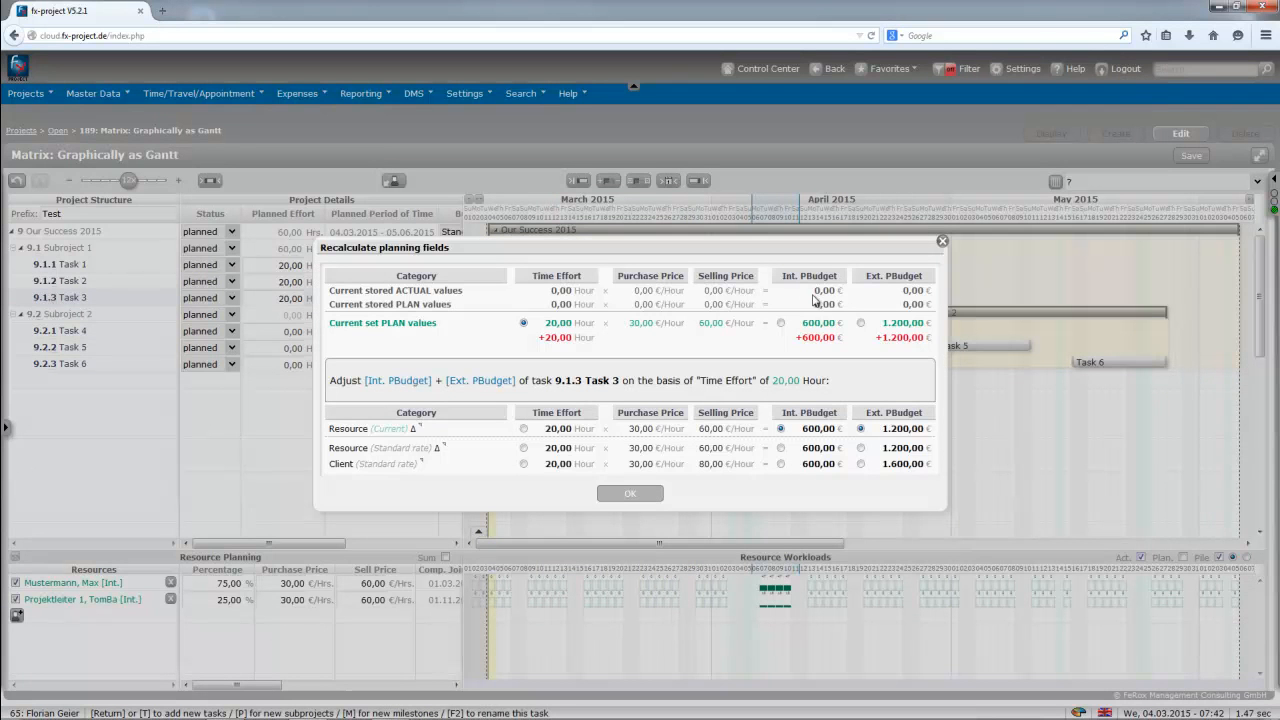
{"action": "mouse_move", "coordinate": [469, 448]}
{"action": "mouse_move", "coordinate": [358, 472]}
{"action": "mouse_move", "coordinate": [380, 437]}
{"action": "left_click", "coordinate": [642, 497]}
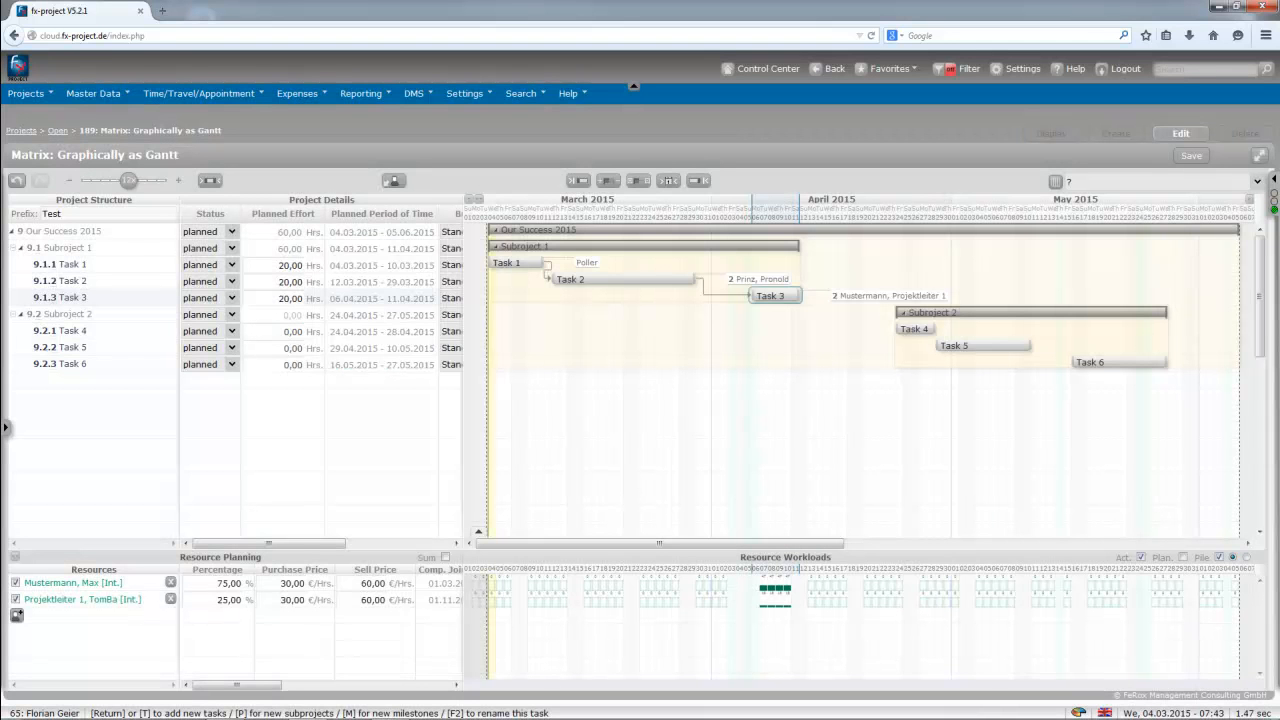
{"action": "left_click", "coordinate": [1188, 156]}
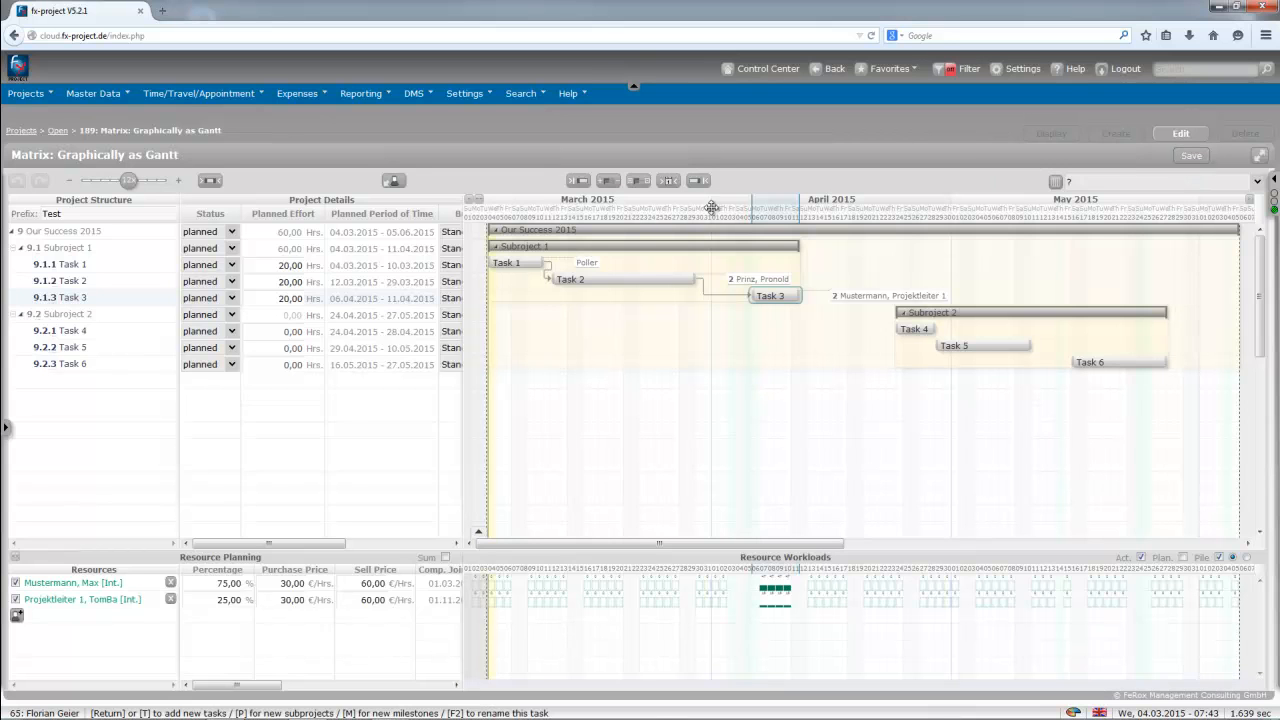
Step: Set the status of the project Our Success 2015 and all its subprojects and tasks to active and save the matrix
{"action": "left_click", "coordinate": [205, 214]}
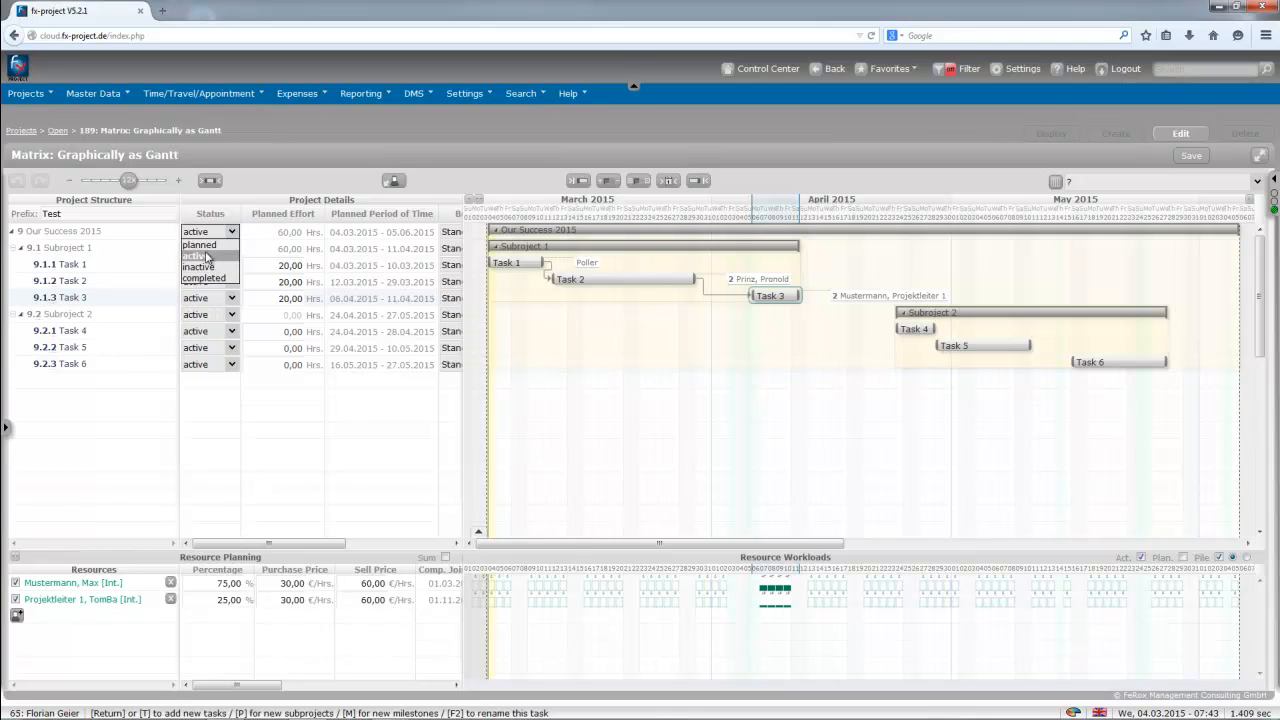
{"action": "left_click", "coordinate": [205, 244]}
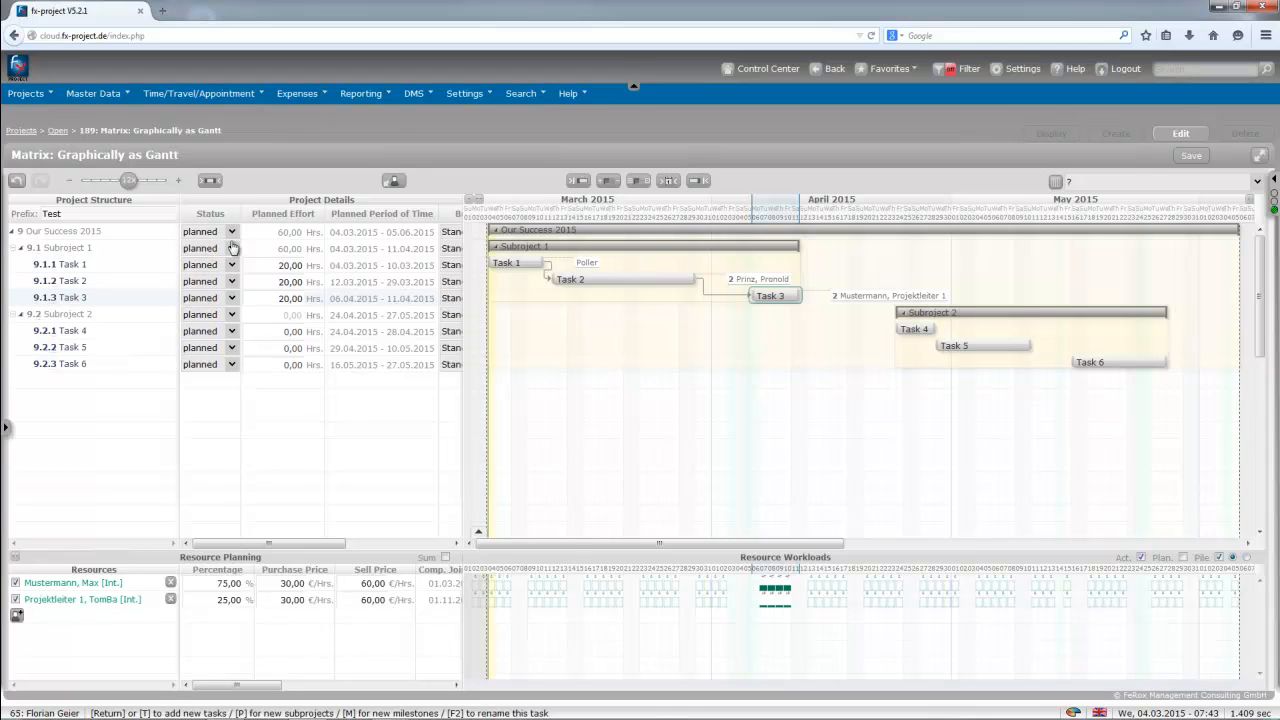
{"action": "left_click", "coordinate": [235, 237]}
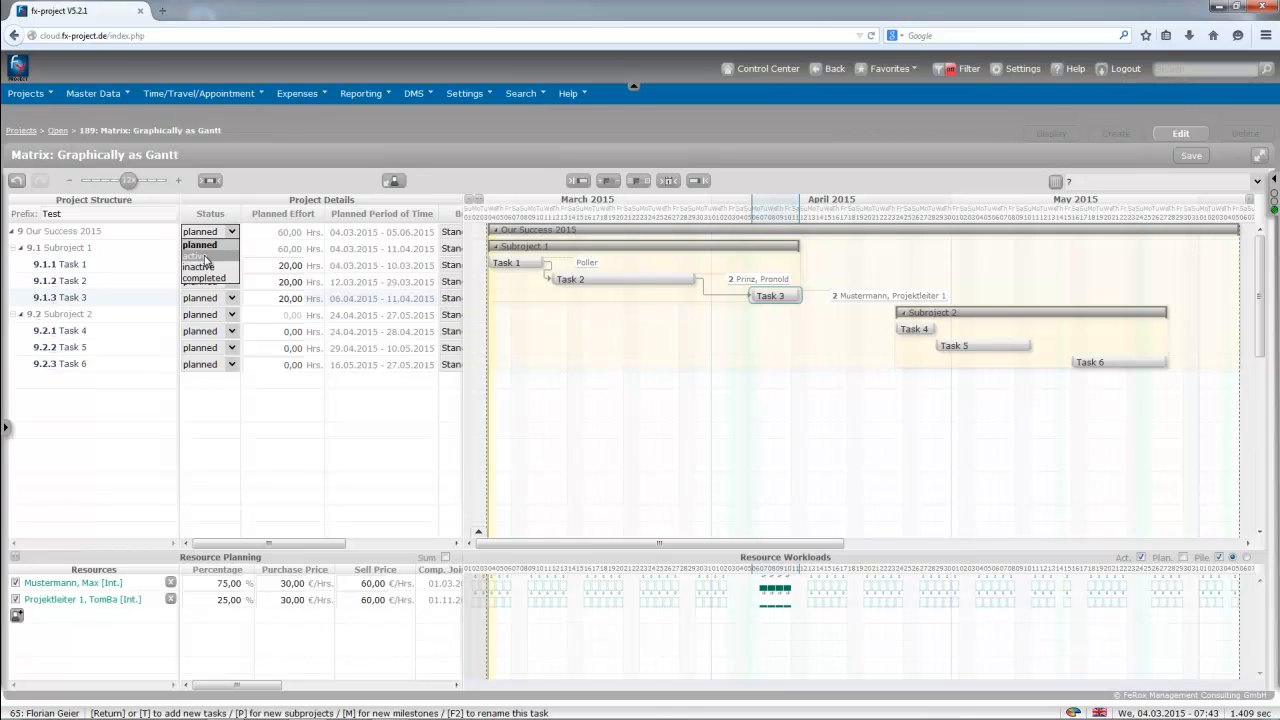
{"action": "left_click", "coordinate": [205, 258]}
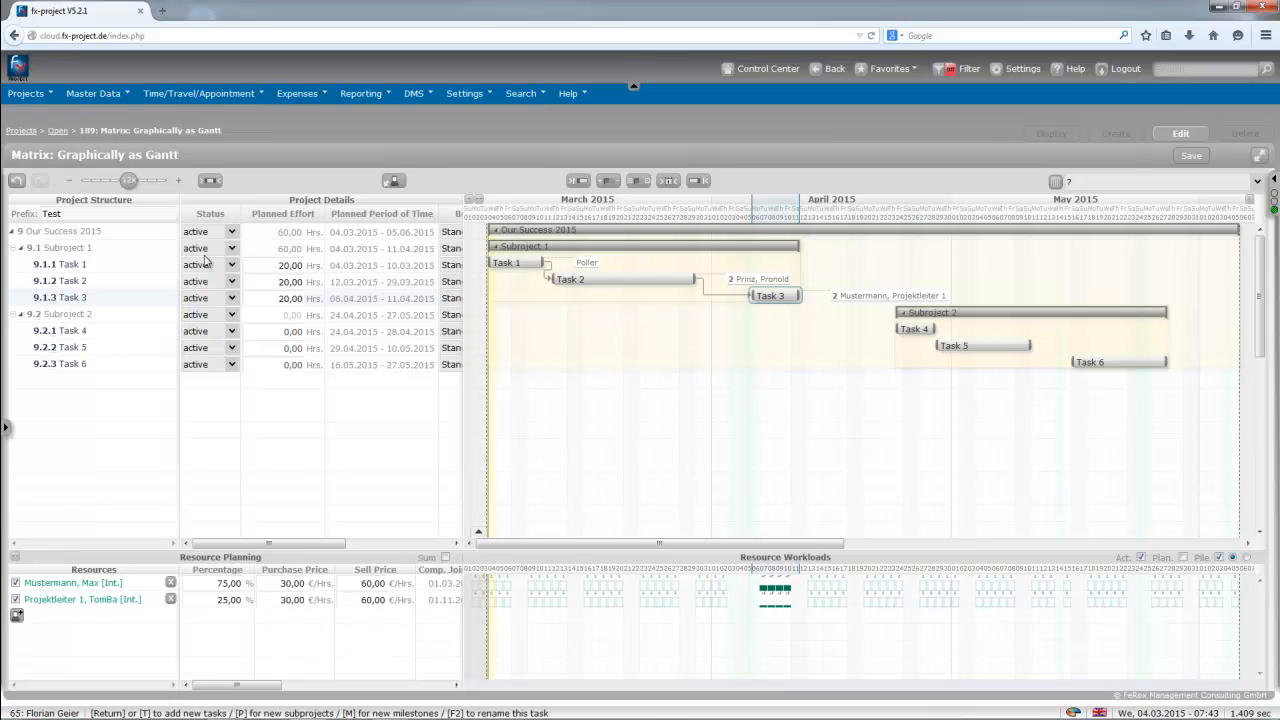
{"action": "left_click", "coordinate": [1191, 157]}
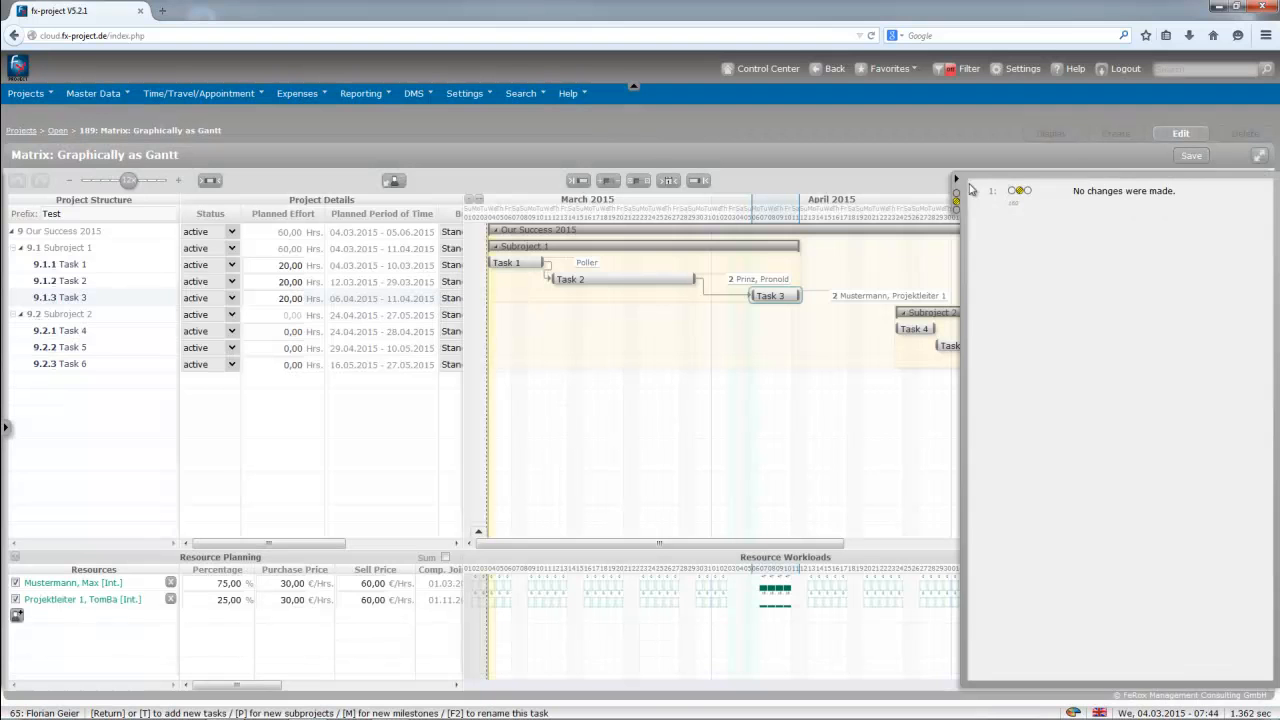
{"action": "left_click", "coordinate": [957, 185]}
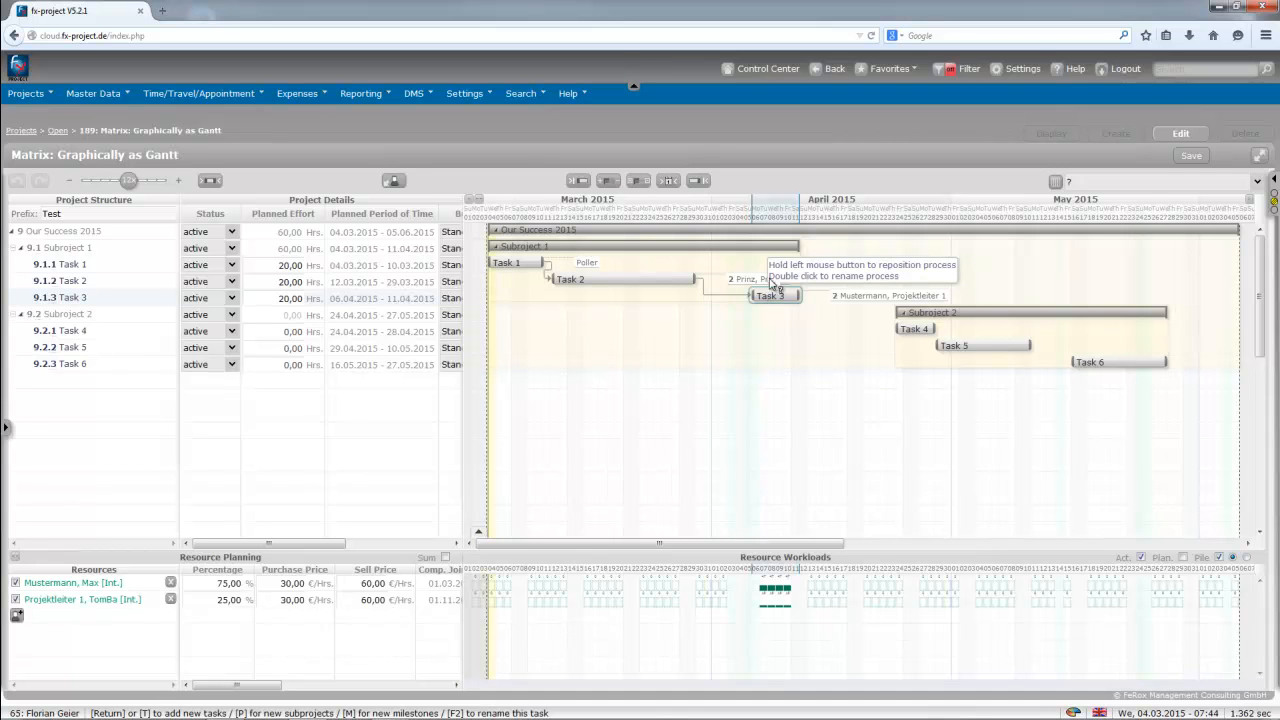
{"action": "mouse_move", "coordinate": [214, 96]}
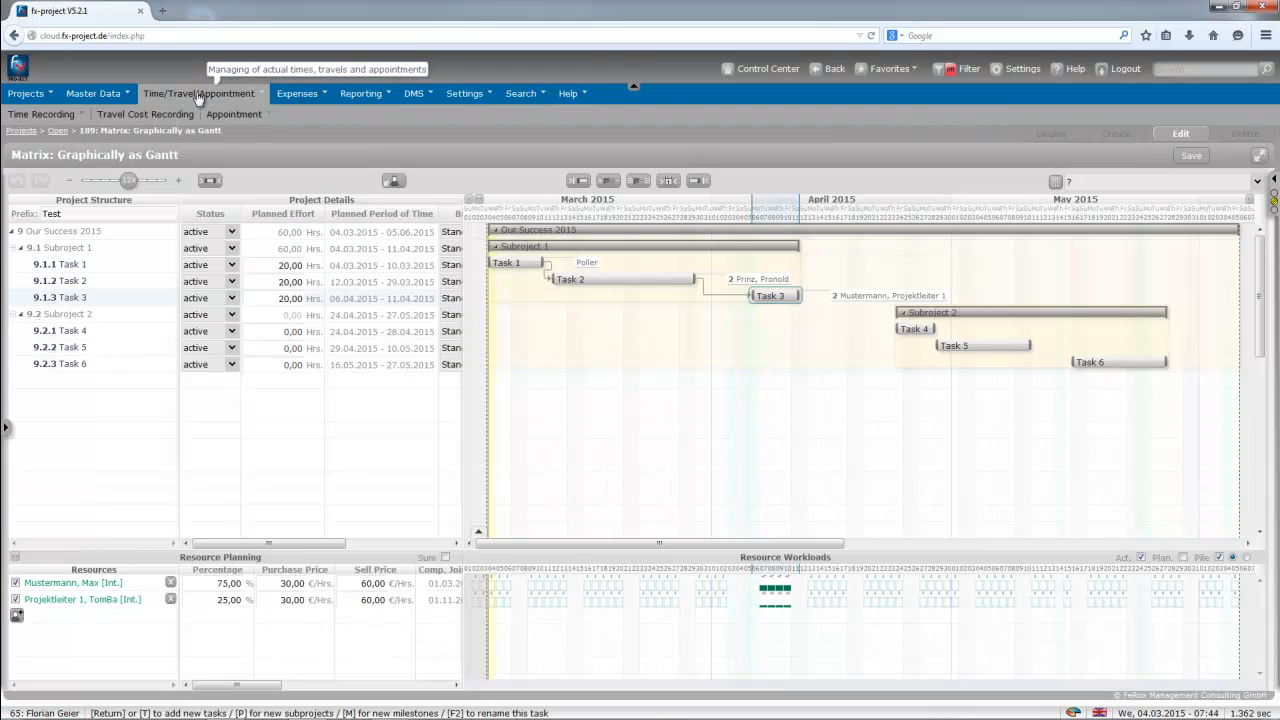